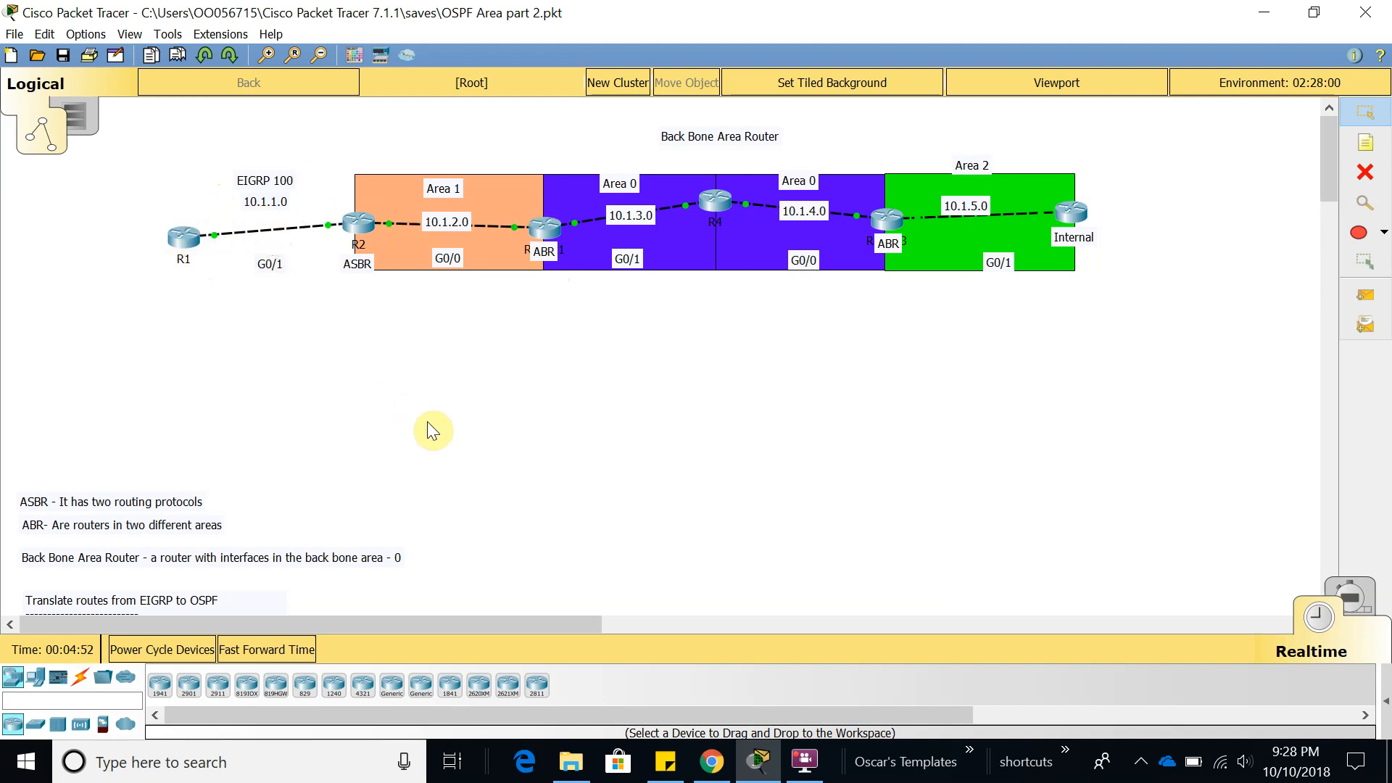
Open the command line of the Internal router in Area 2 and enlarge its window
left_click(1072, 213)
left_click_drag(716, 148, 1037, 121)
left_click_drag(1190, 563, 1211, 640)
left_click_drag(1255, 563, 1319, 548)
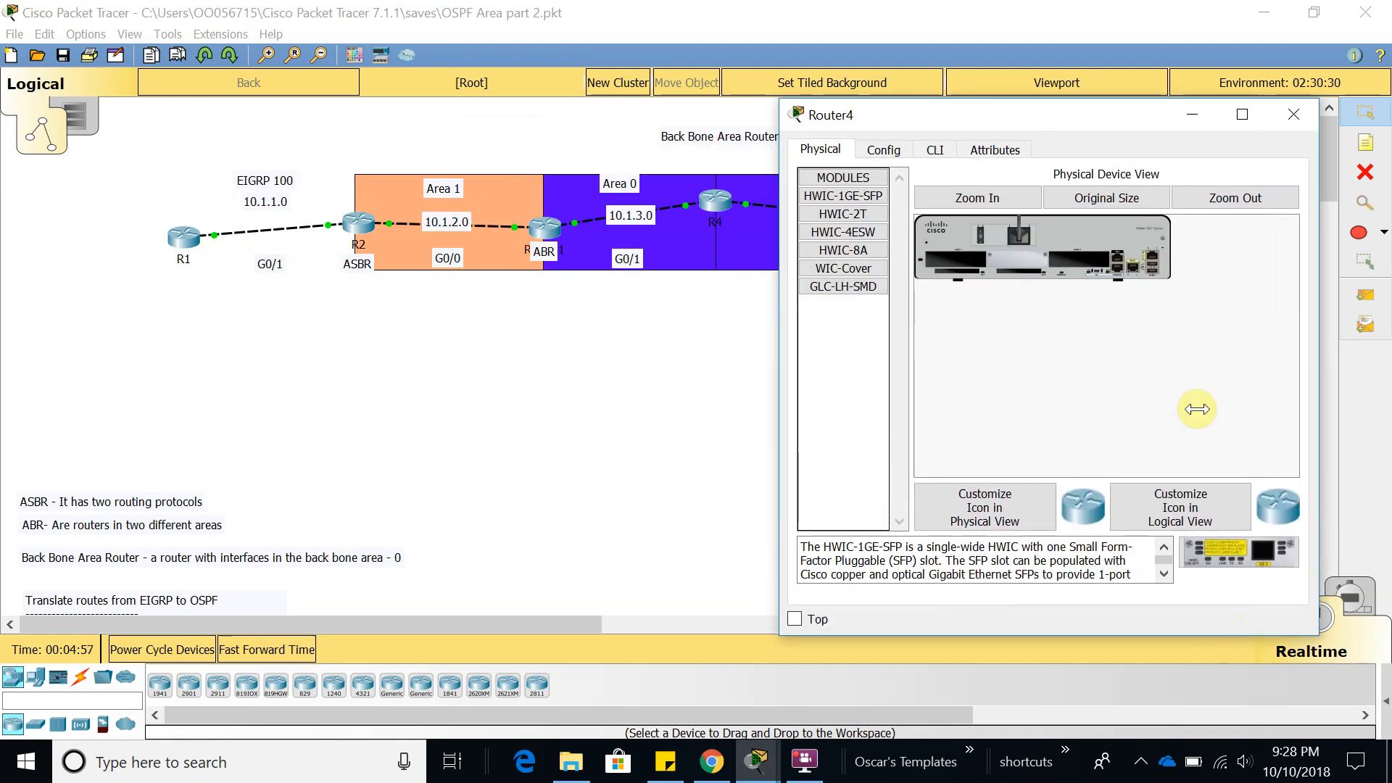
left_click(936, 151)
Enter privileged EXEC mode on the Internal router with the enable command
key("Return")
key("Return")
key("Return")
key("Return")
key("Return")
key("Return")
type("ena")
key("Tab")
key("Return")
key("Return")
Ping 10.1.1.1 from the Internal router to test reachability of R1's network, and close the router's window
type("ping 10.1.1.1")
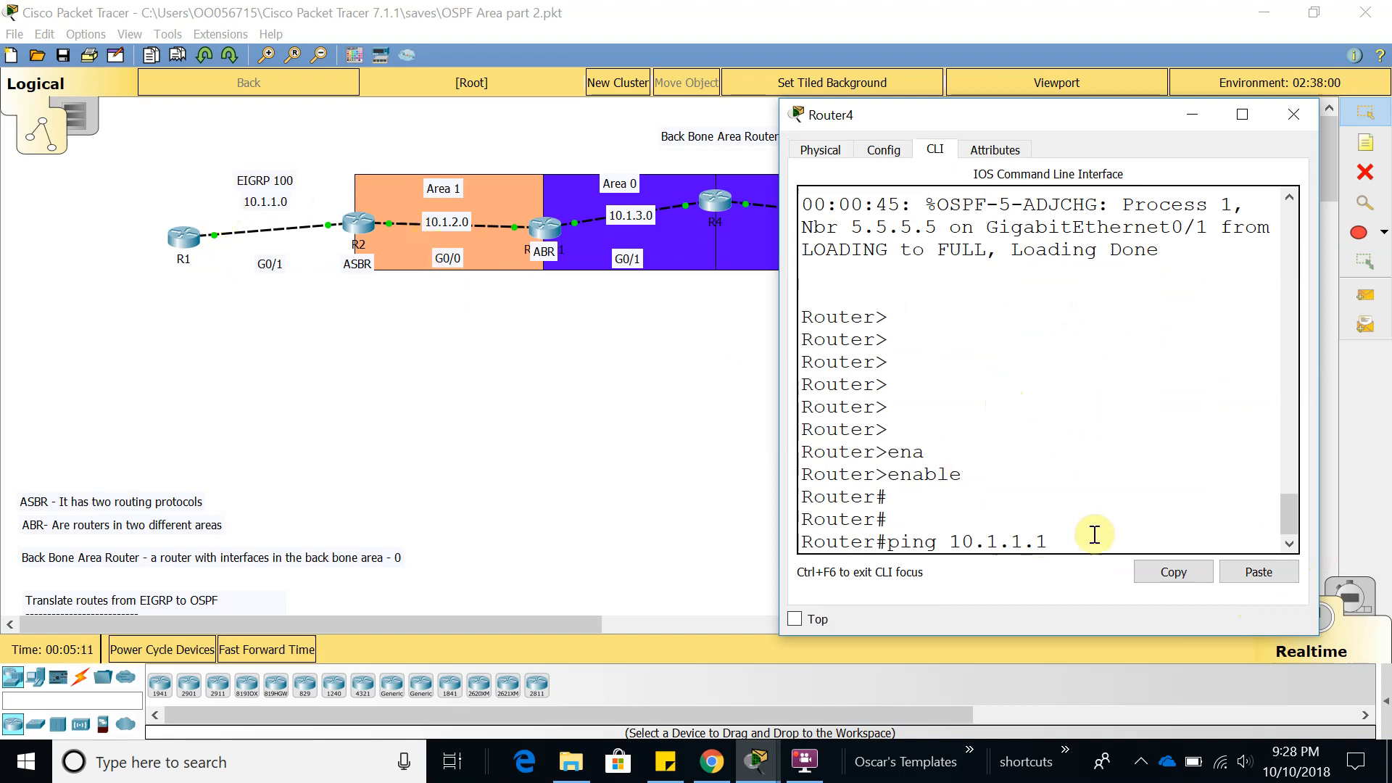
key("Return")
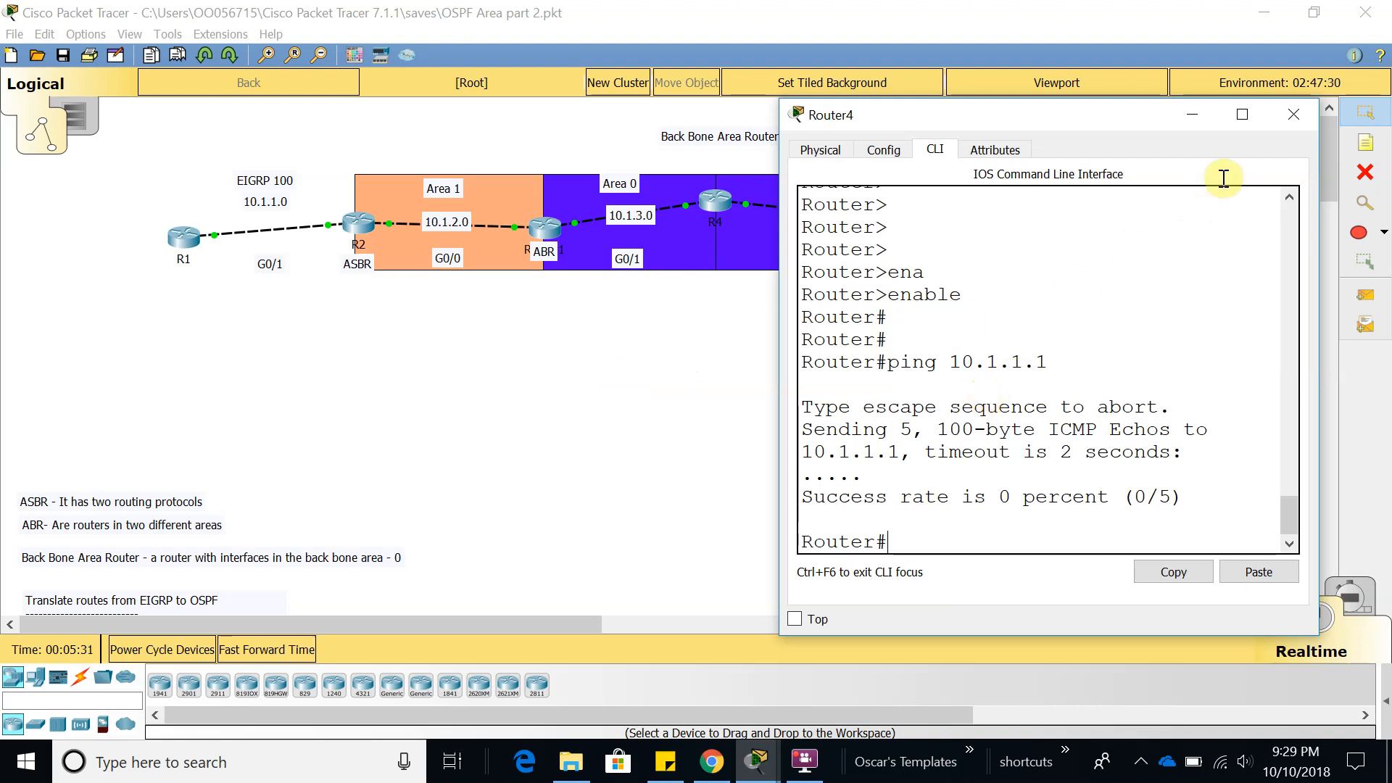
left_click(1293, 116)
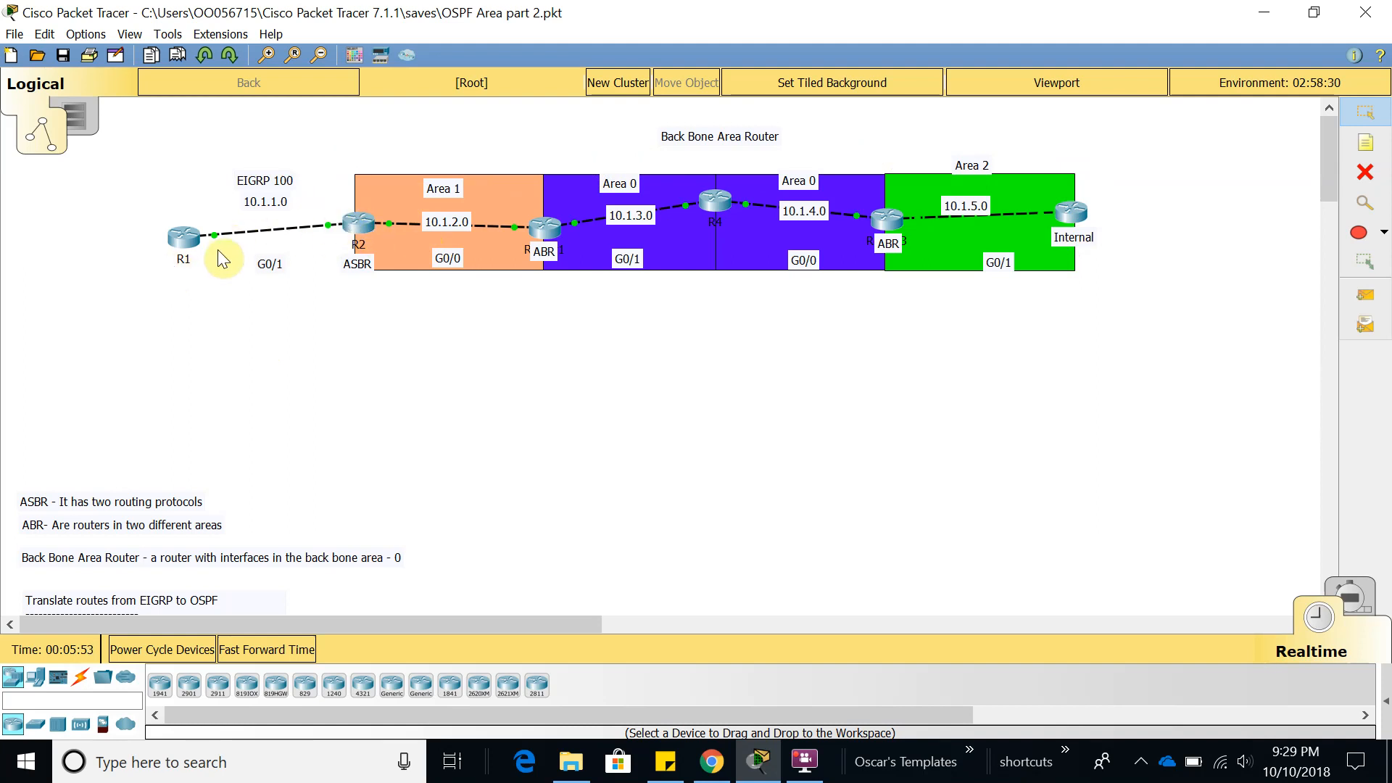
Open R1's command line in a window widened and lengthened beside the topology
left_click(190, 244)
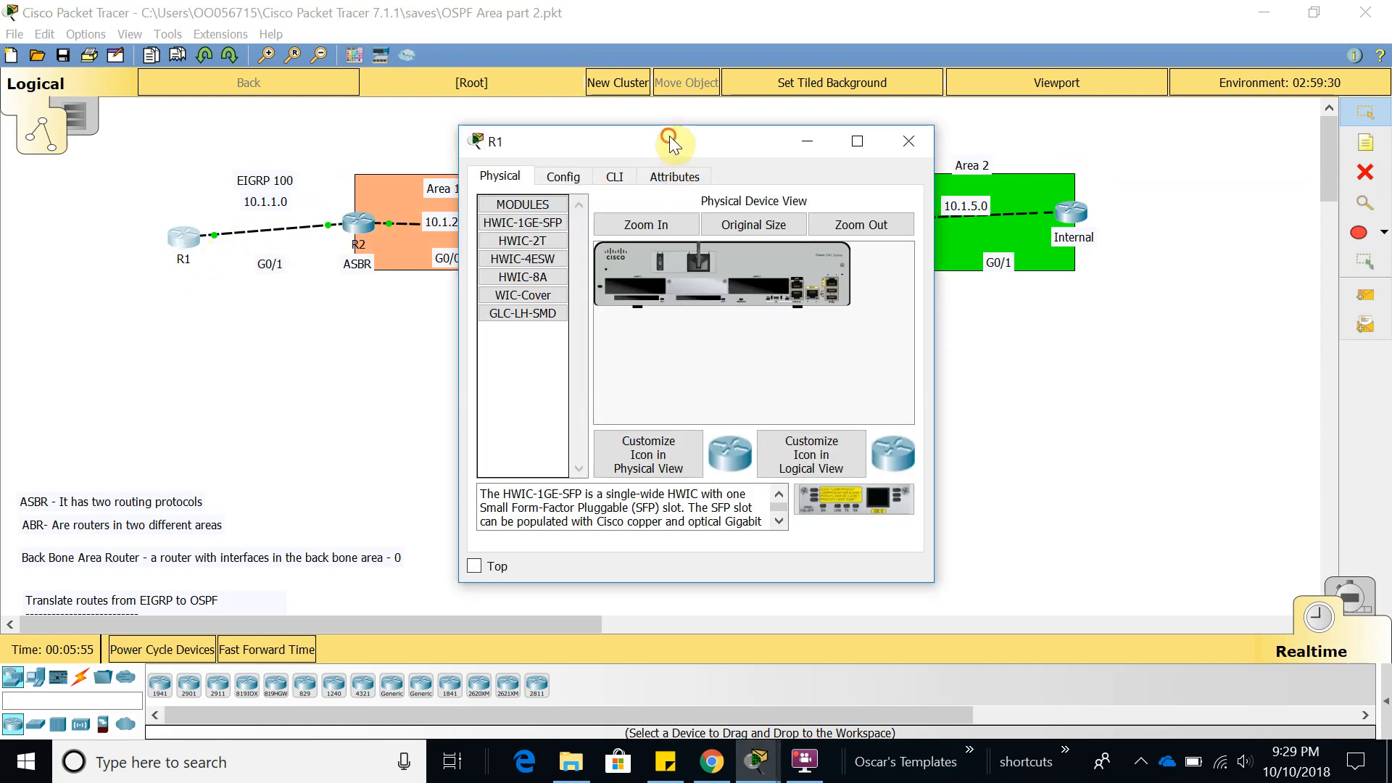
left_click_drag(668, 136, 943, 112)
left_click(1182, 306)
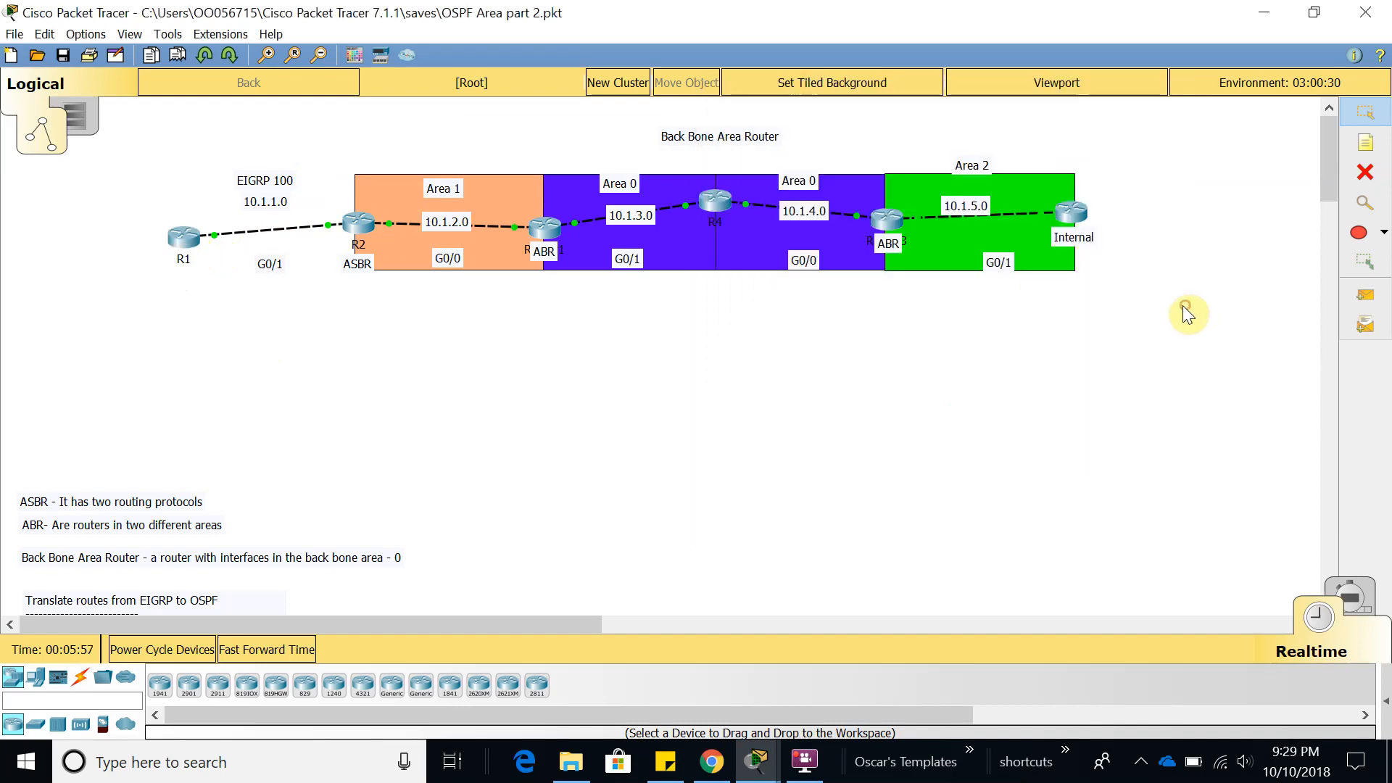
left_click(187, 239)
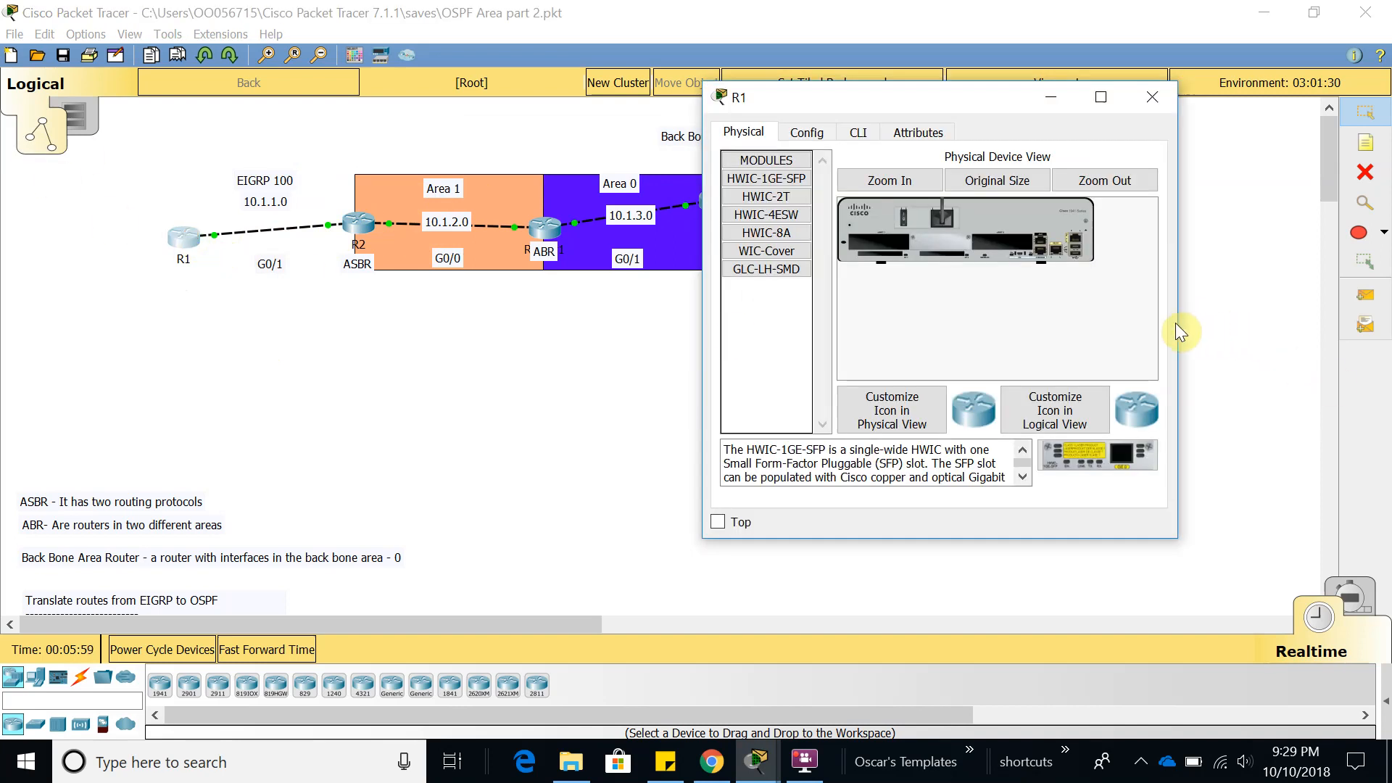
left_click_drag(1179, 323, 1349, 323)
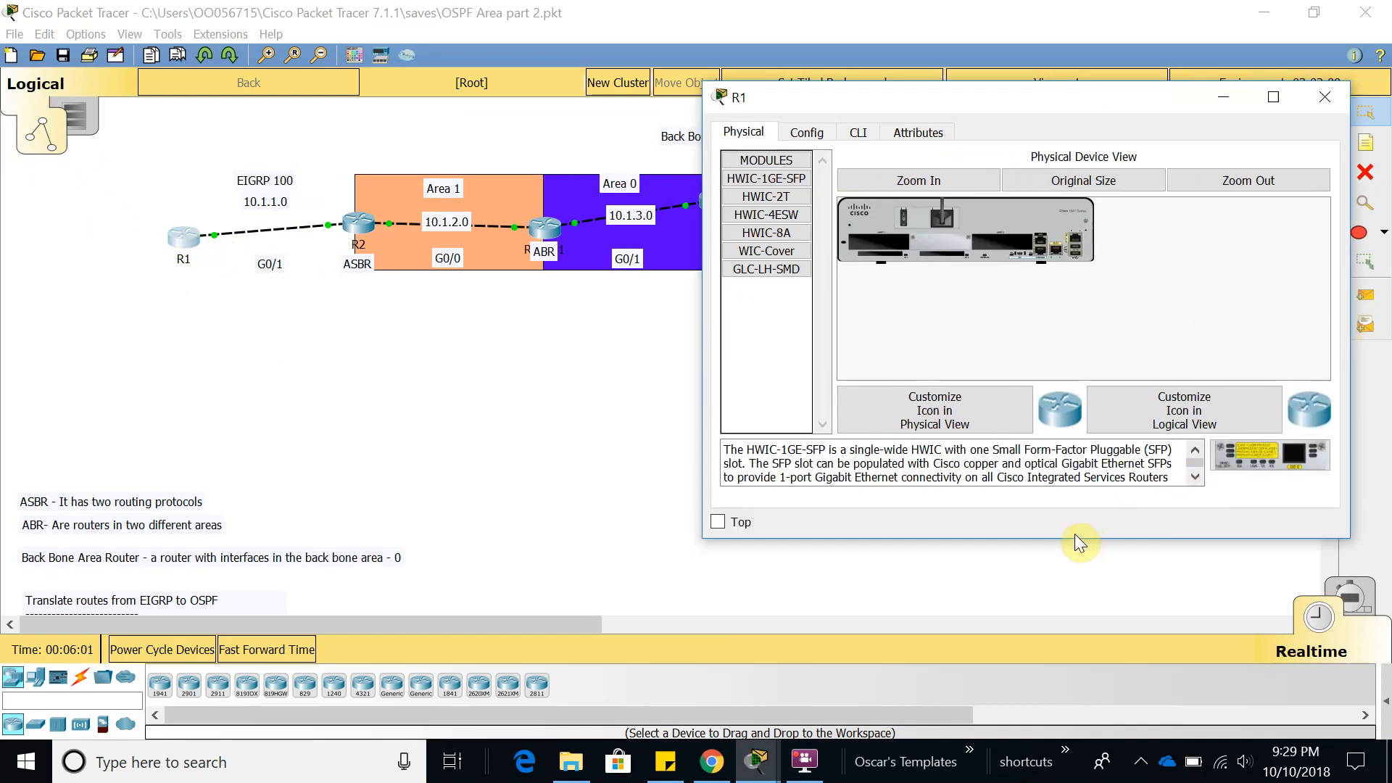
left_click_drag(1072, 536, 1050, 750)
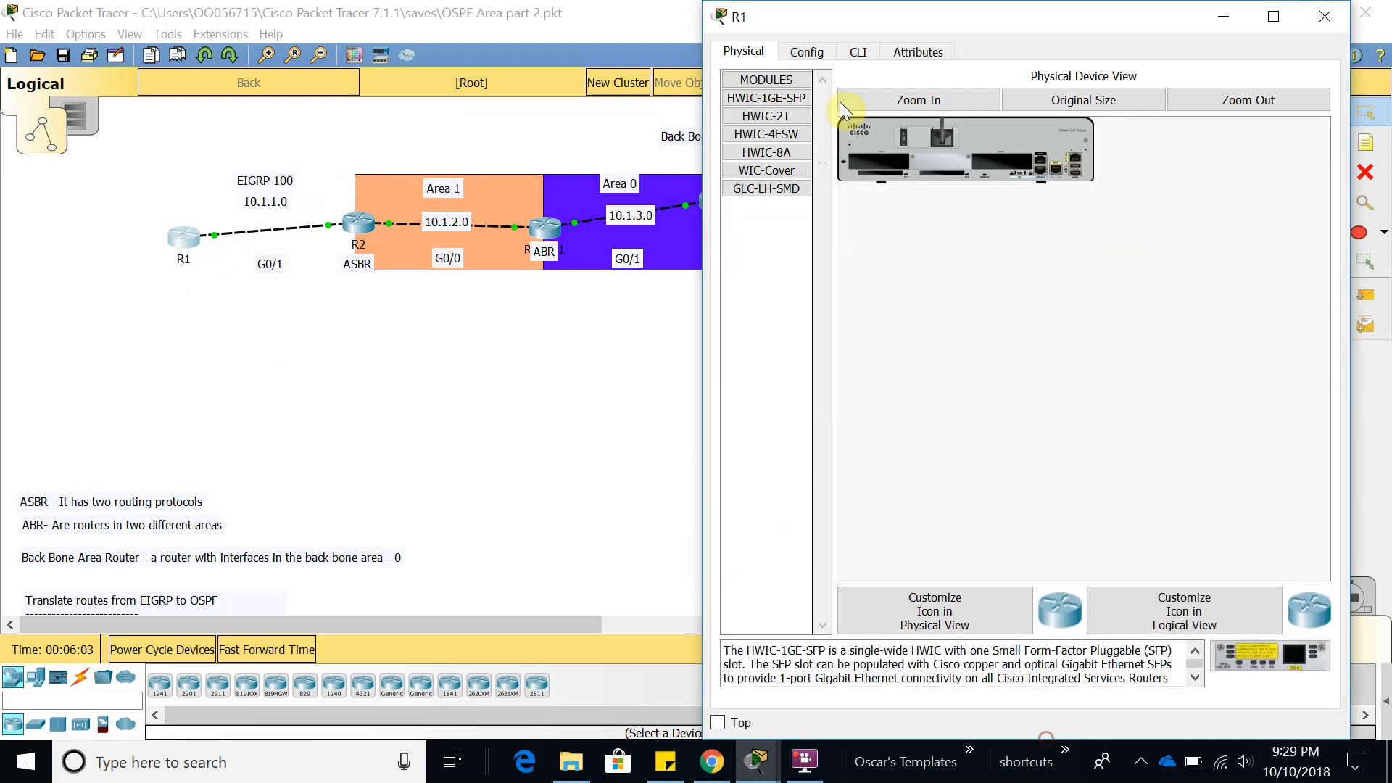
left_click(856, 52)
Enter privileged EXEC mode on R1 with the enable command
left_click(871, 483)
key("Return")
key("Return")
key("Return")
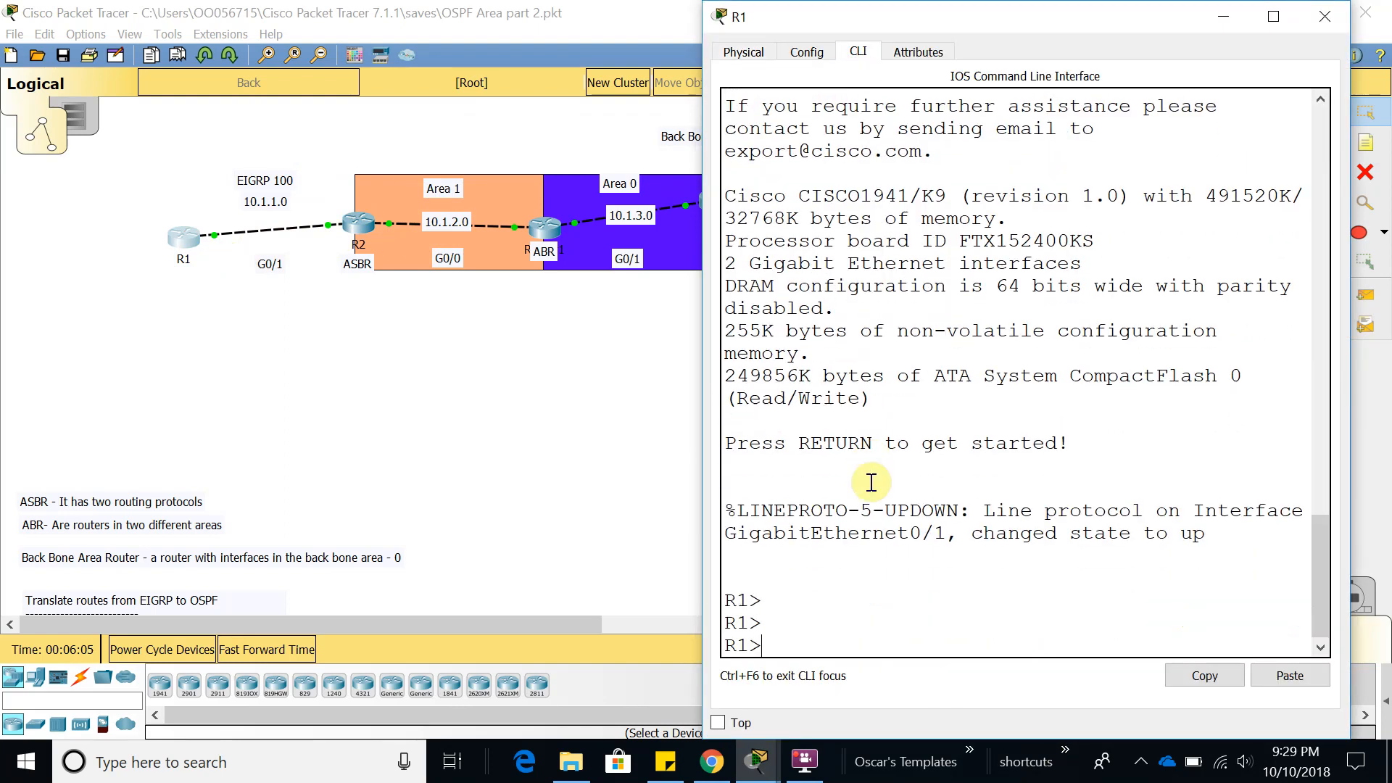
type("en")
key("Tab")
key("Return")
key("Return")
key("Return")
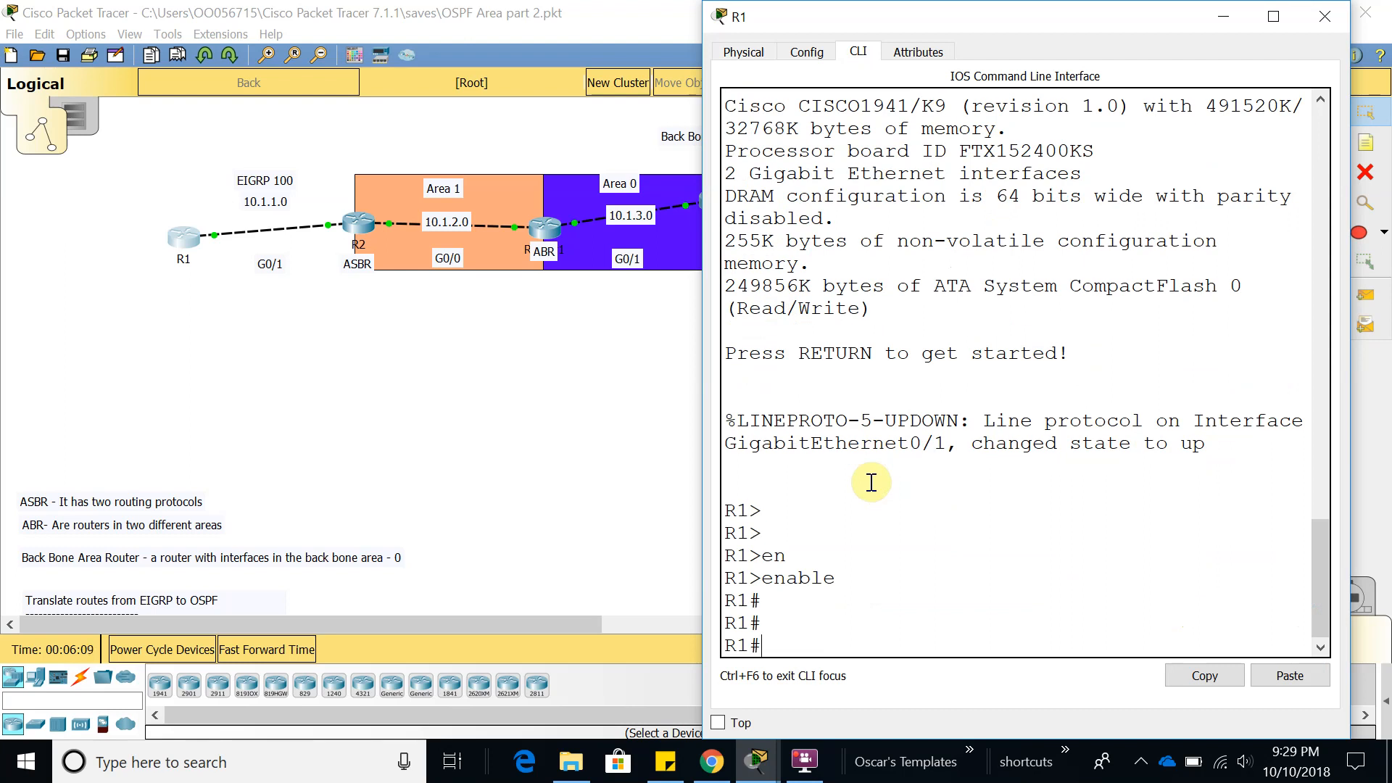
Check R1's routing protocols with show ip protocols and copy that command text
type("show ip proto")
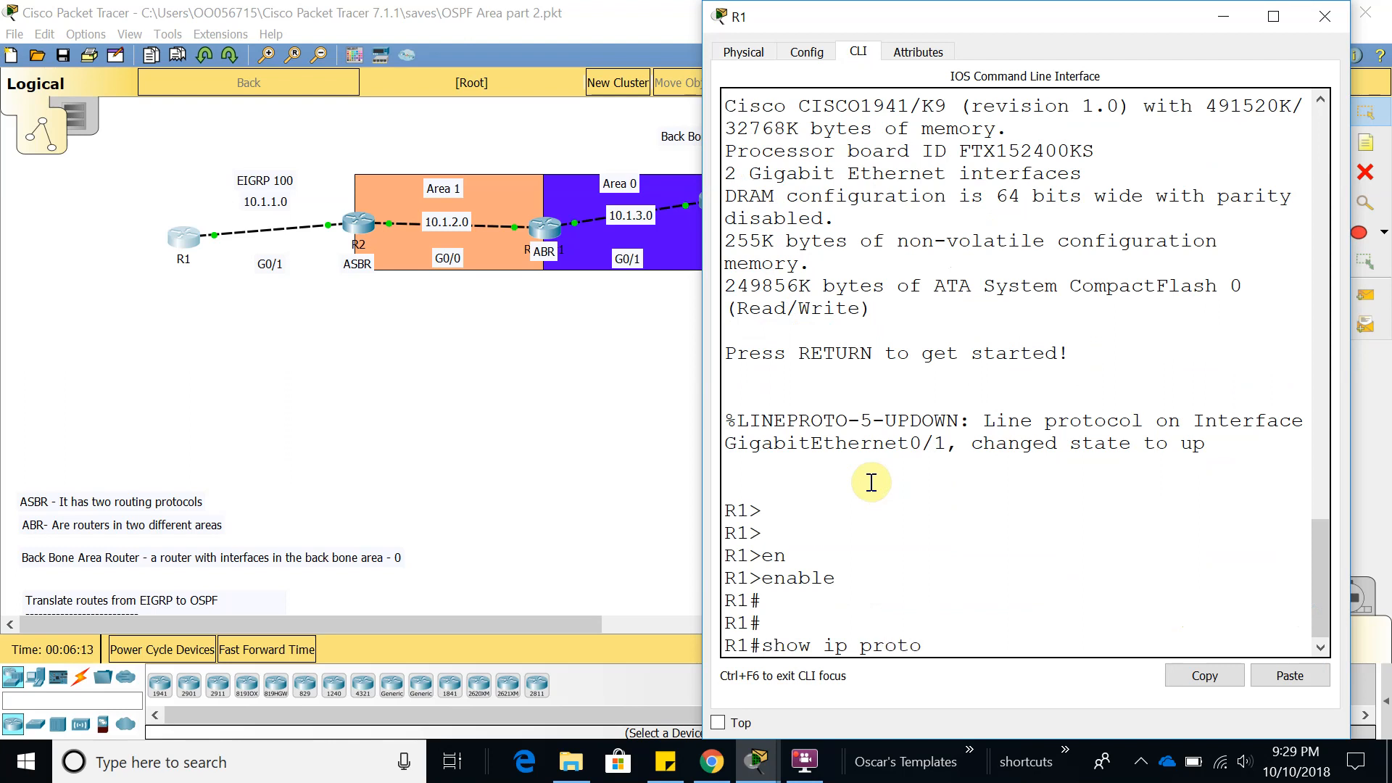
type("cols")
key("Return")
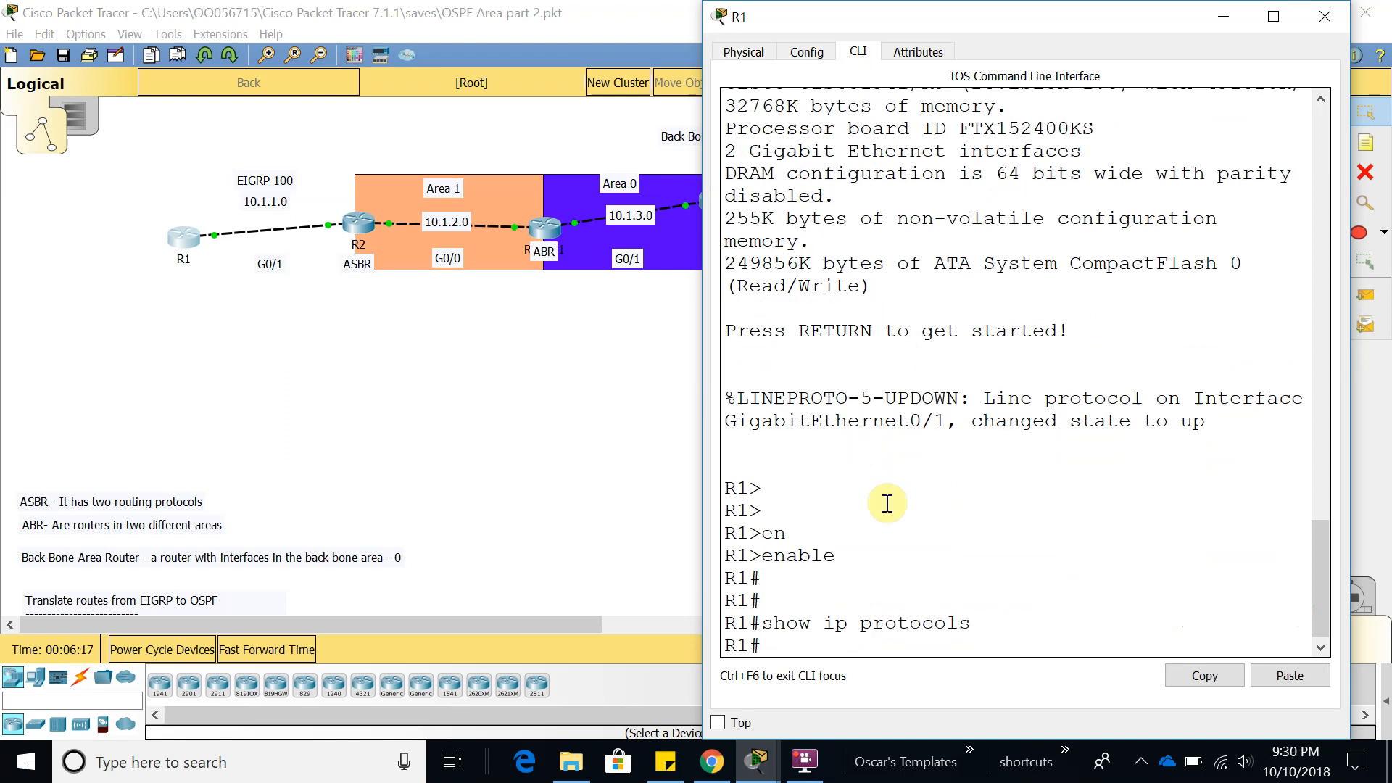
left_click_drag(980, 623, 761, 623)
left_click(1204, 675)
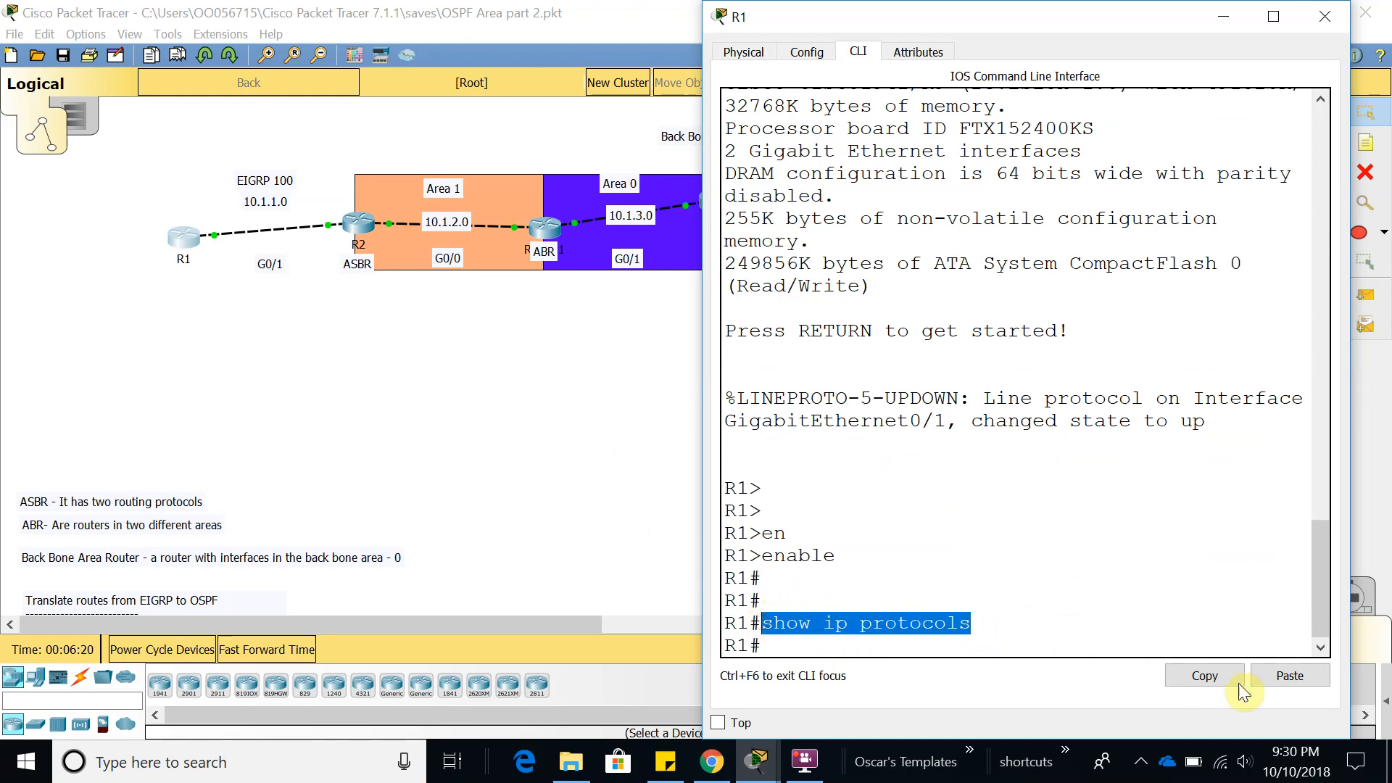
Open the command line of R2, the ASBR, and enlarge its window
left_click(362, 230)
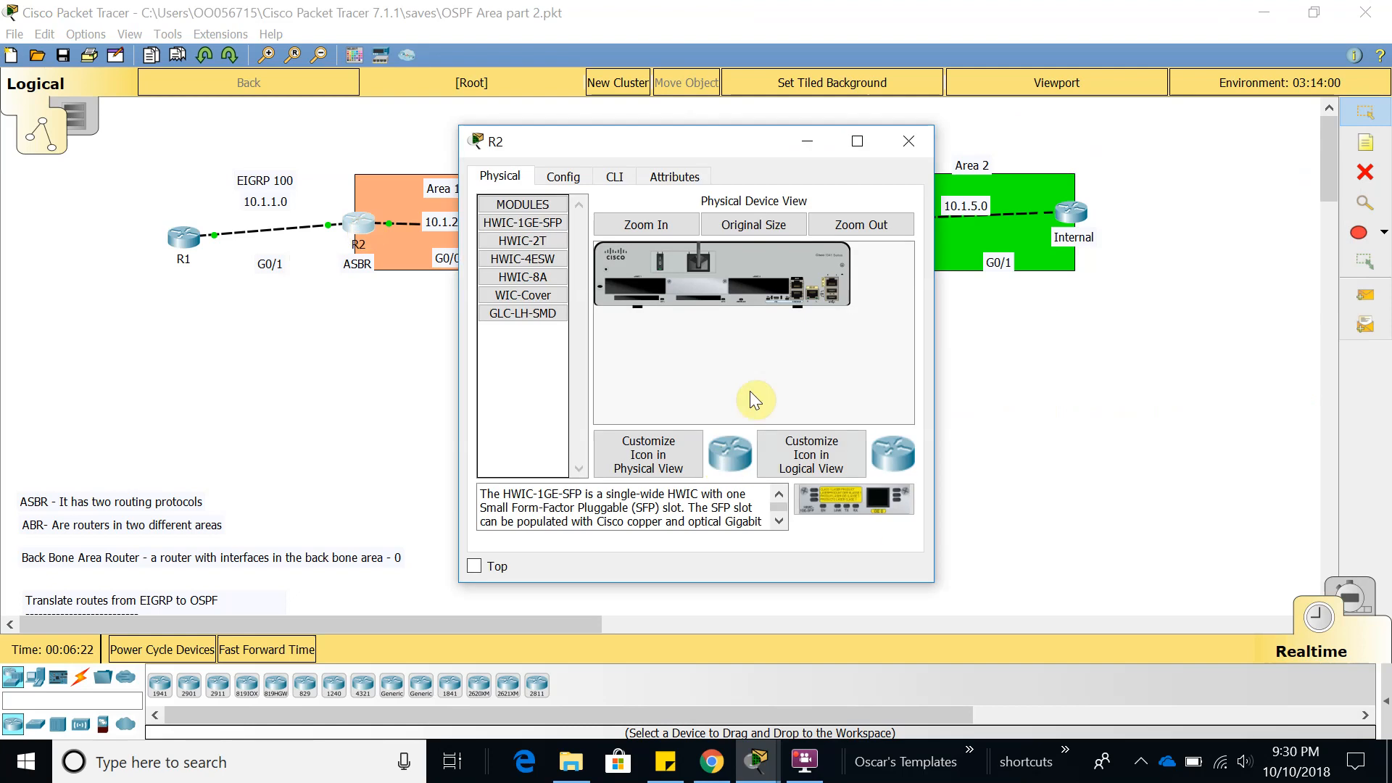
left_click(614, 176)
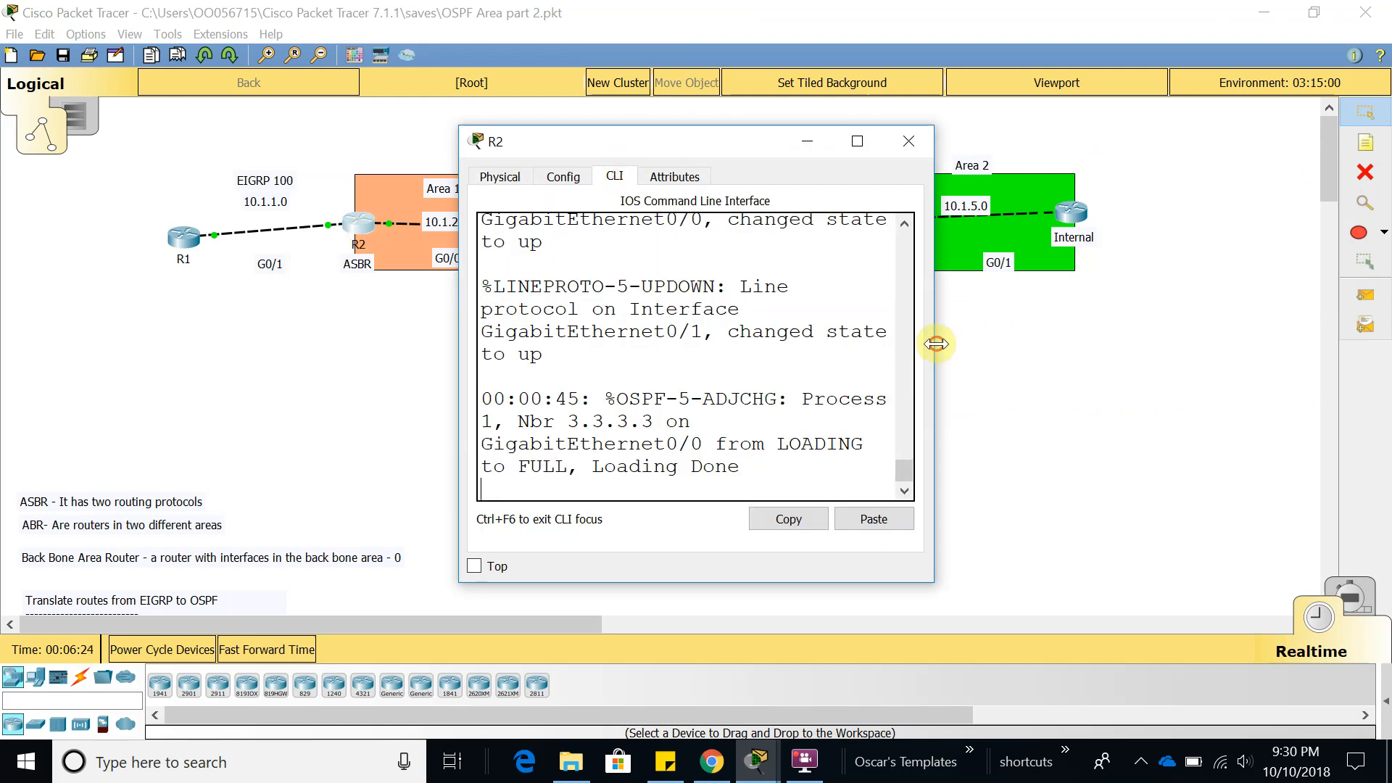
left_click_drag(933, 341, 1256, 362)
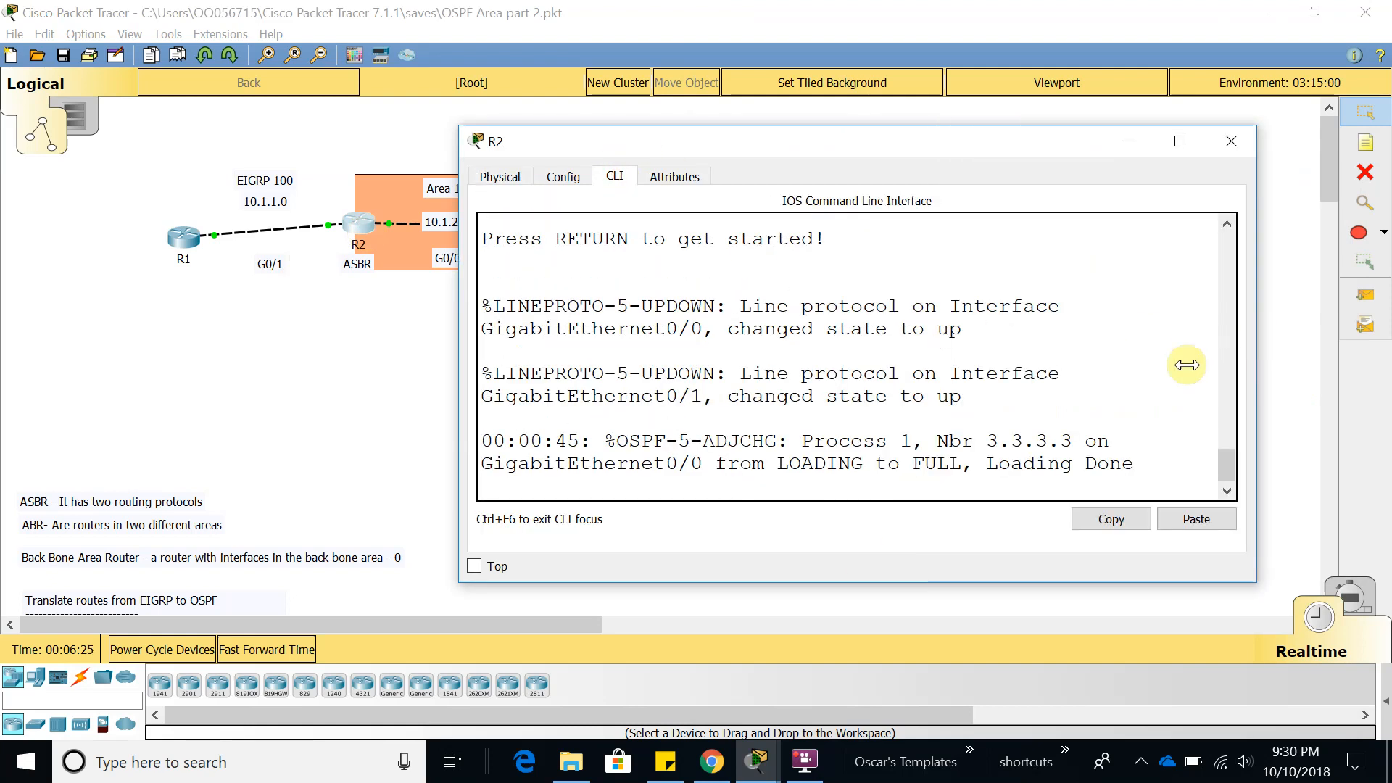
double_click(1045, 582)
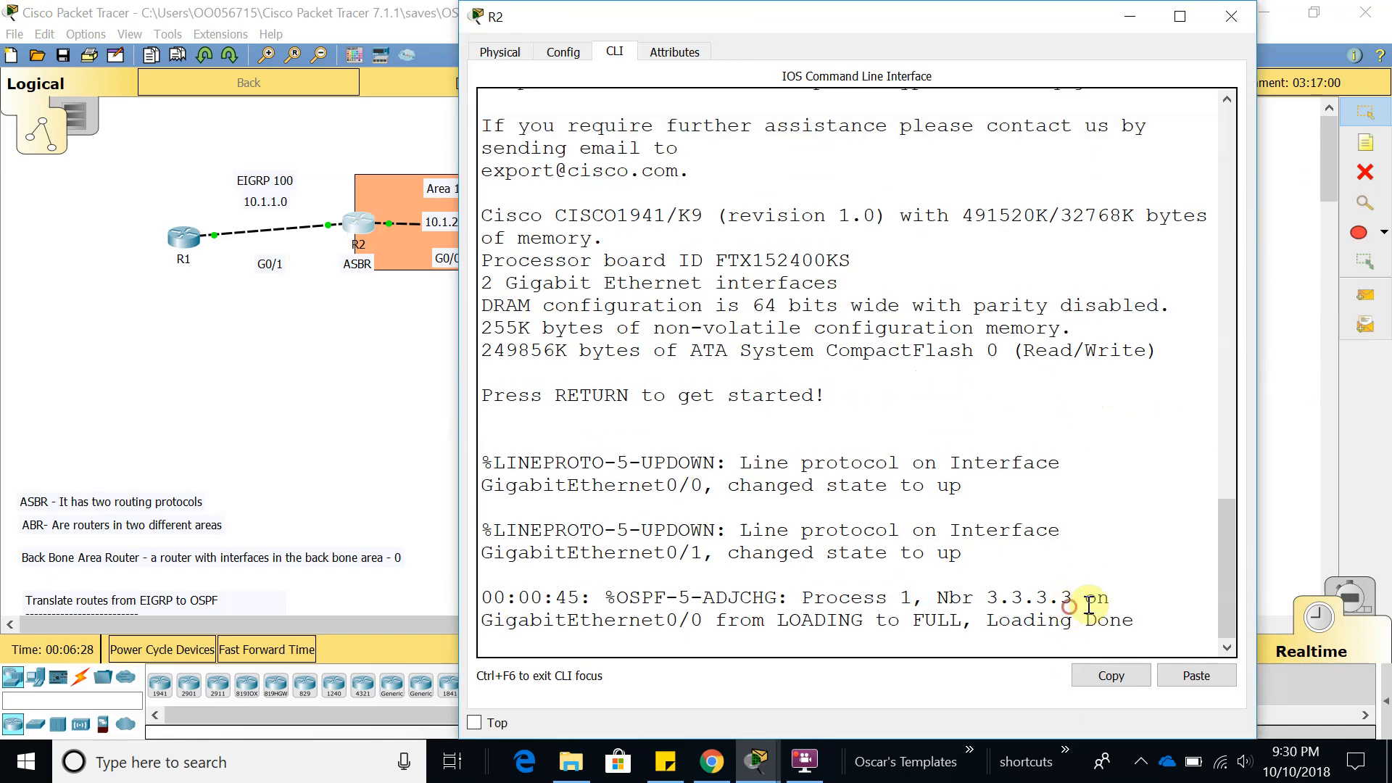
Enter privileged EXEC mode on R2 with the enable command
key("Return")
key("Return")
type("en")
key("Tab")
key("Return")
key("Return")
key("Return")
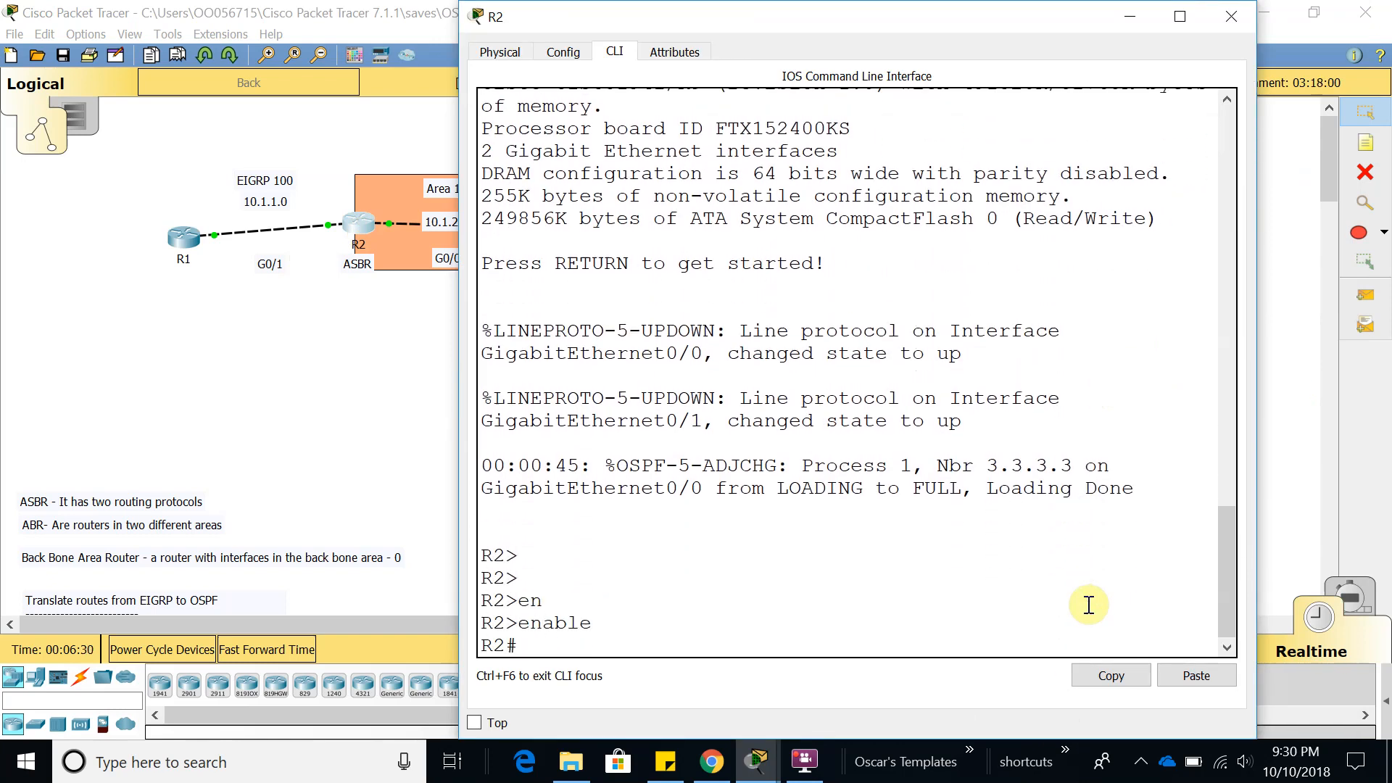
Run the copied show ip protocols command on R2, review its routing protocols and close the window
left_click(1194, 678)
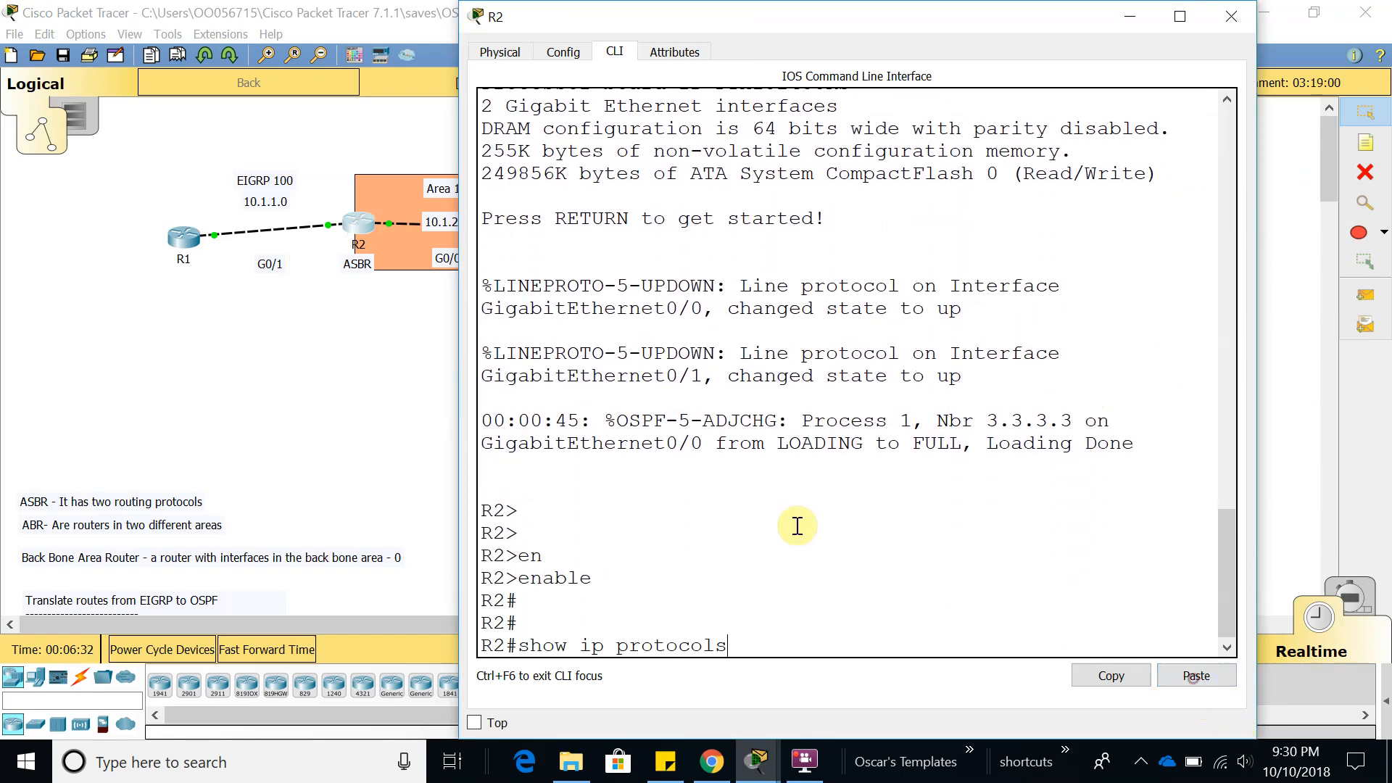
key("Return")
left_click_drag(739, 310, 815, 311)
left_click(1231, 16)
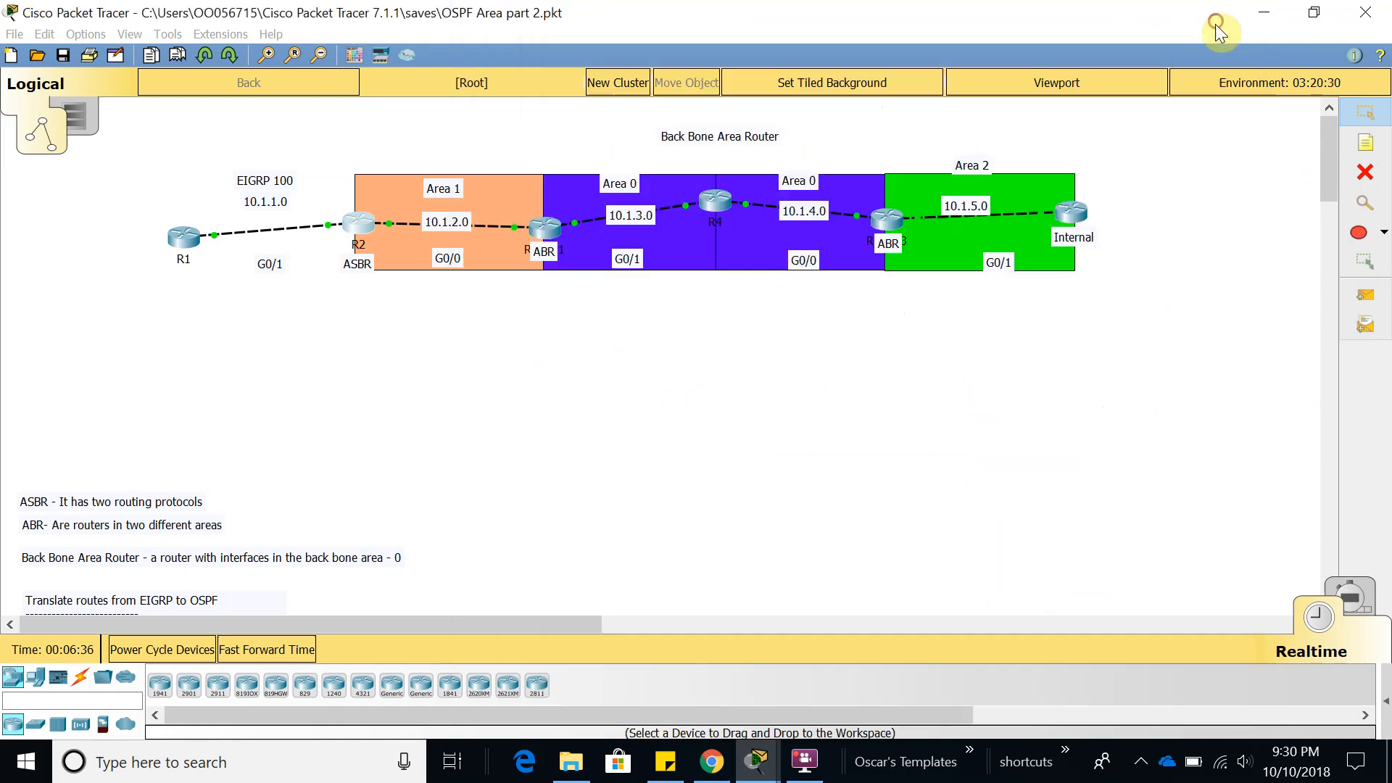
Open the command line of the ABR between Area 1 and Area 0 and enter privileged EXEC mode
left_click(551, 231)
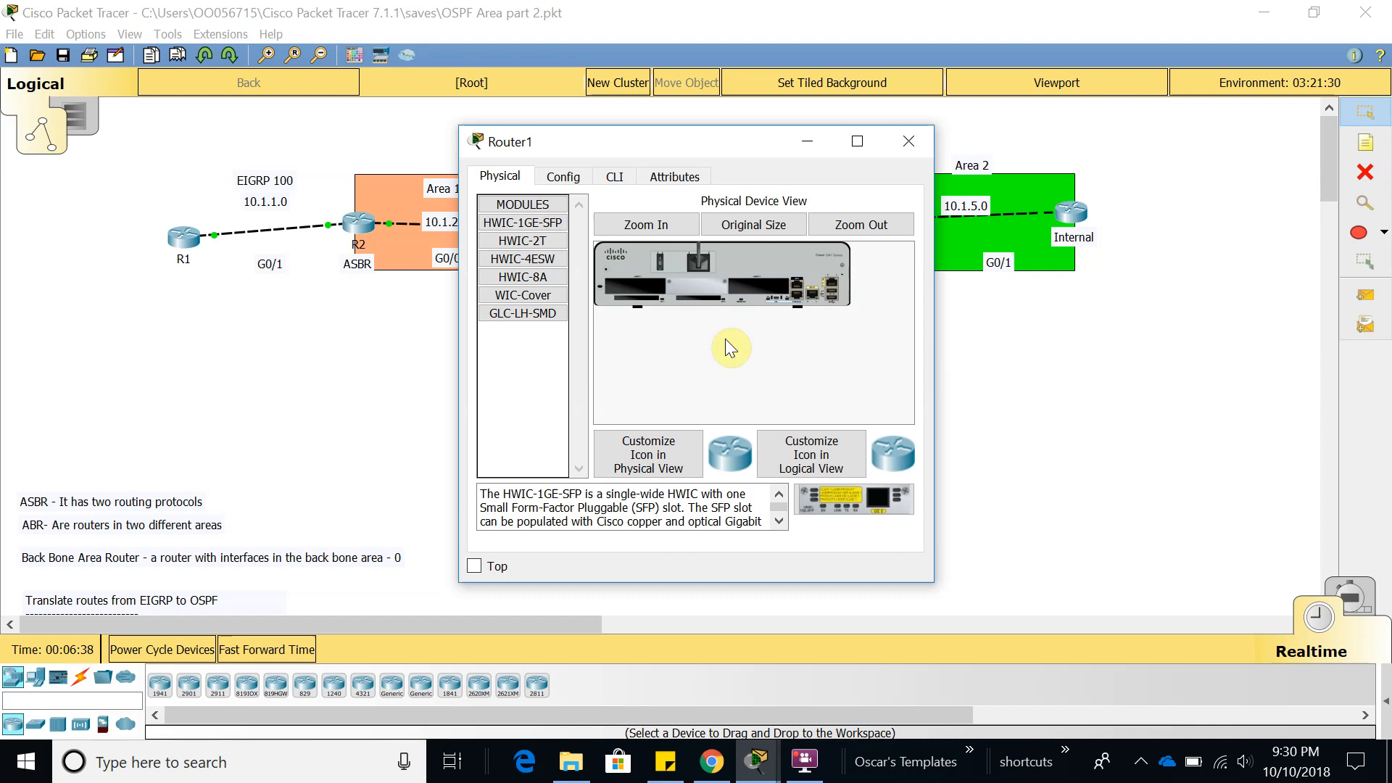
left_click(614, 177)
key("Return")
key("Return")
key("Return")
type("en")
key("Tab")
key("Return")
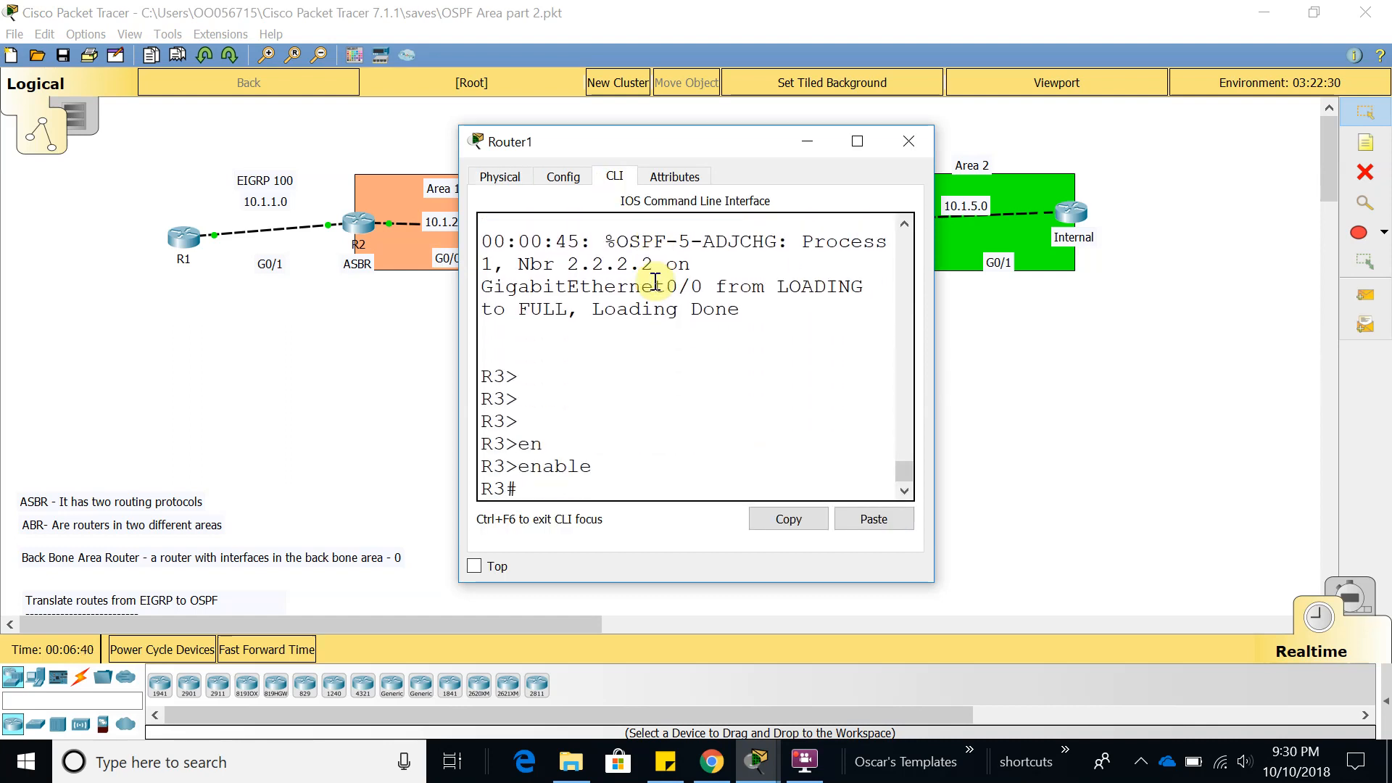
Run the copied show ip protocols command on R3, examine which routing protocol it uses, and close the window
left_click(873, 519)
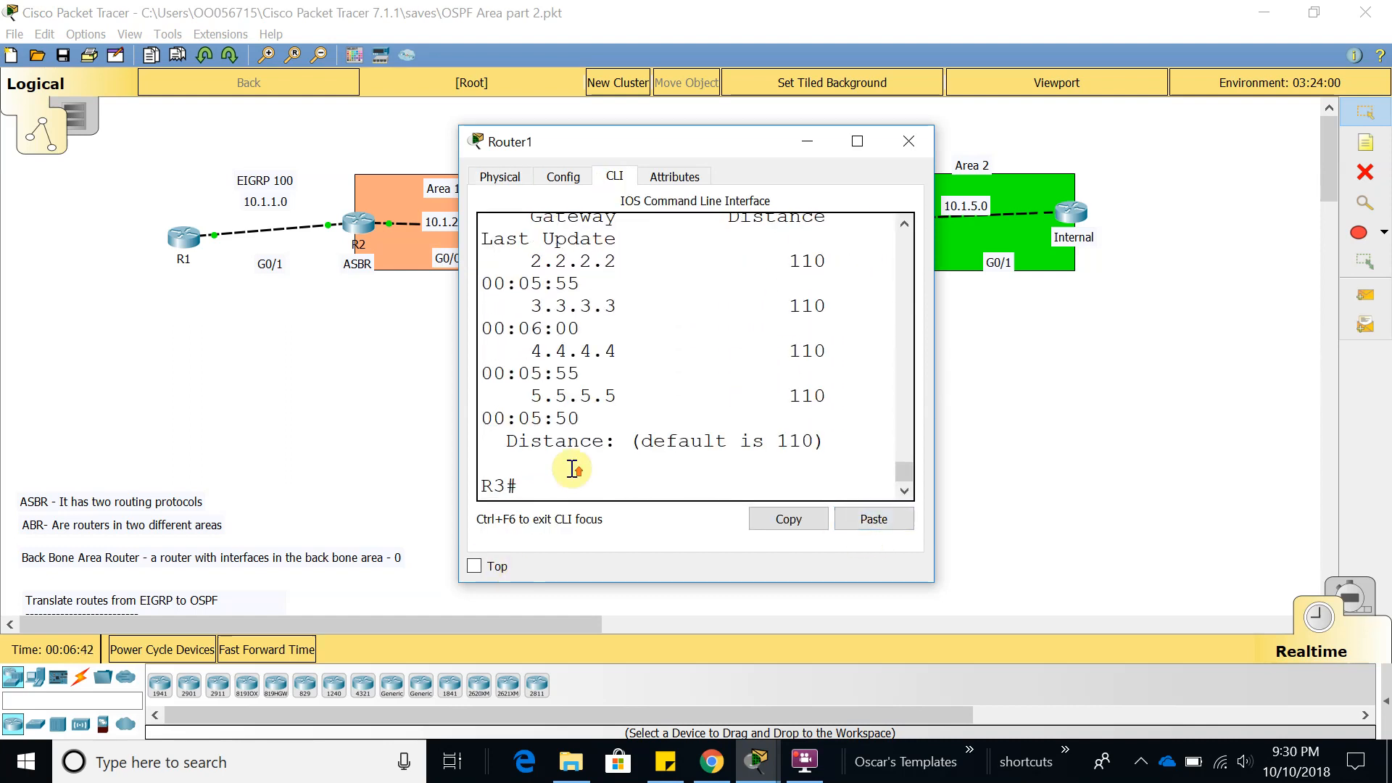
scroll(561, 478, "up", 8)
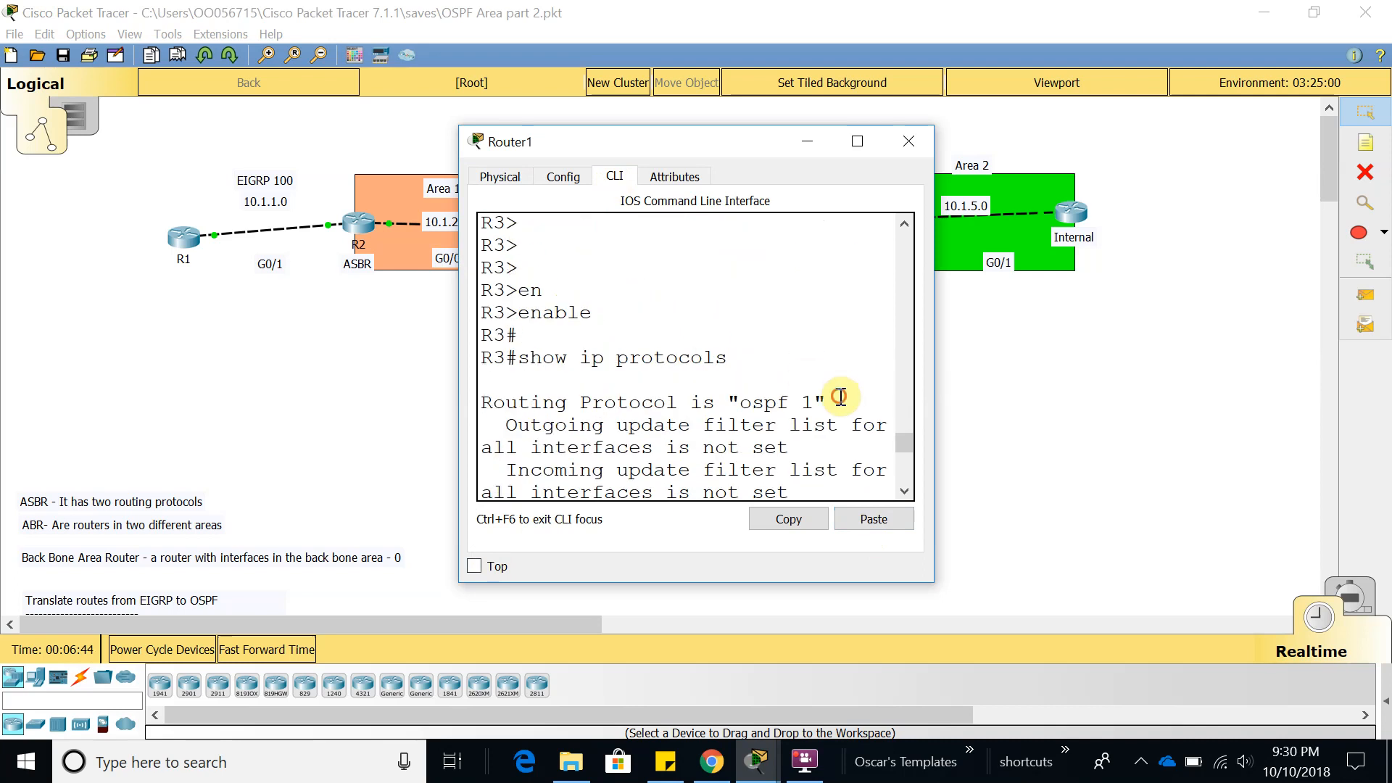
left_click_drag(841, 391, 728, 402)
left_click_drag(745, 146, 976, 282)
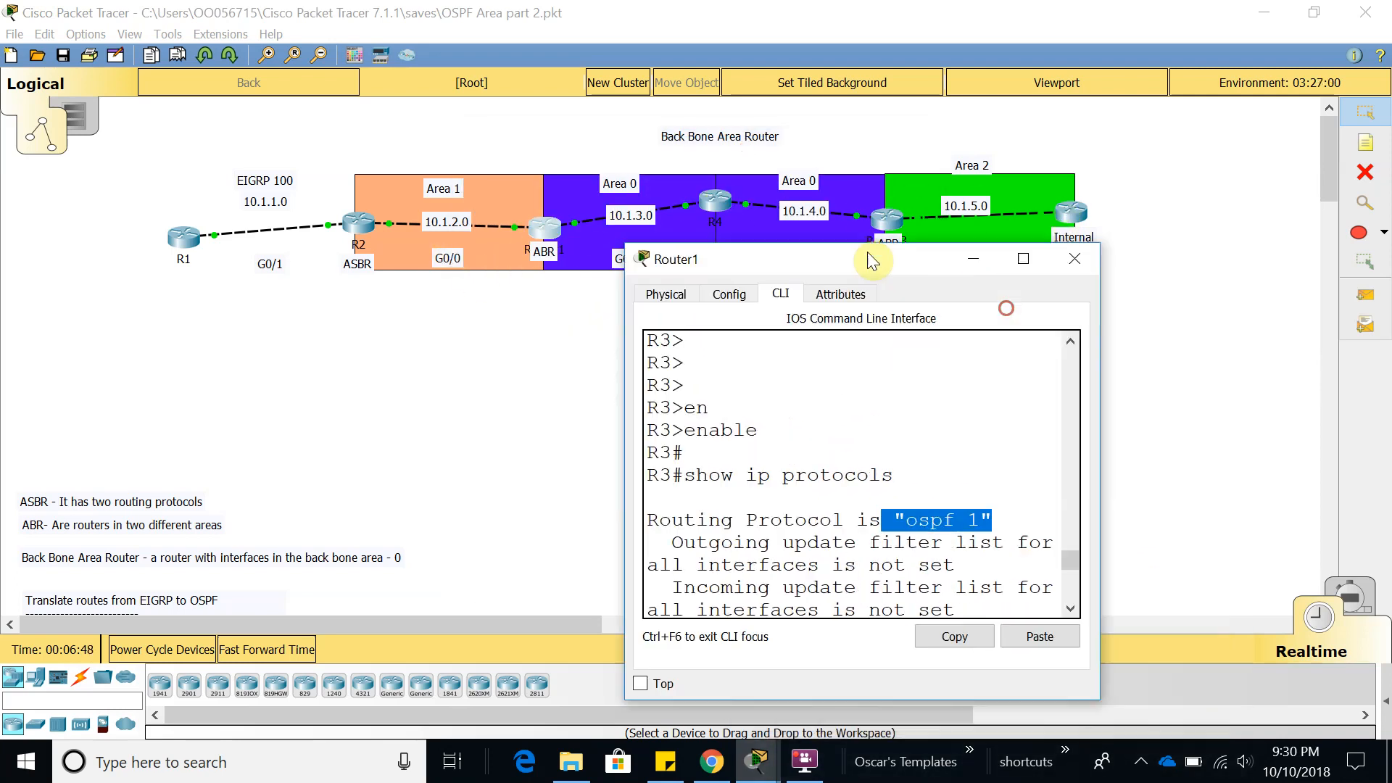
left_click(1061, 260)
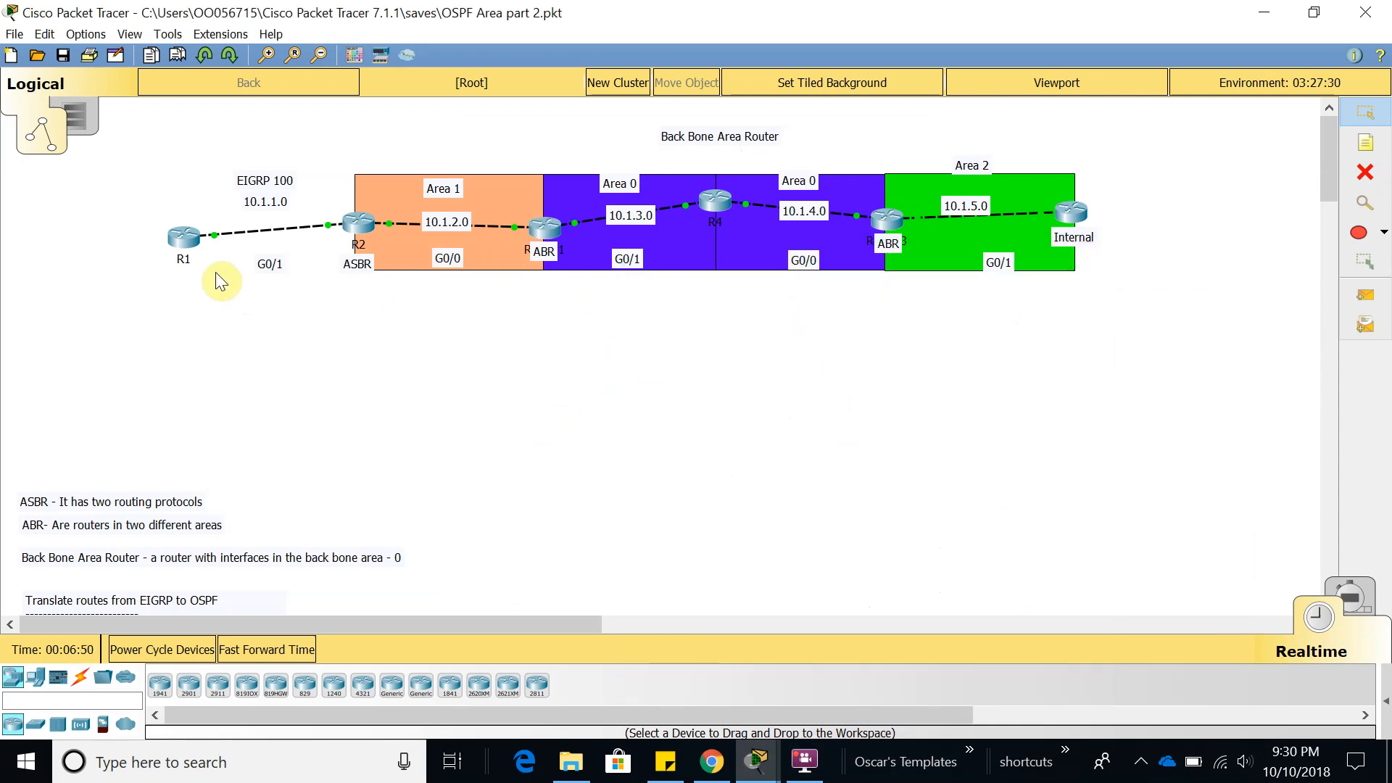
Return to R1's command line and enter global configuration mode with configure terminal
left_click(183, 237)
left_click(973, 623)
key("Return")
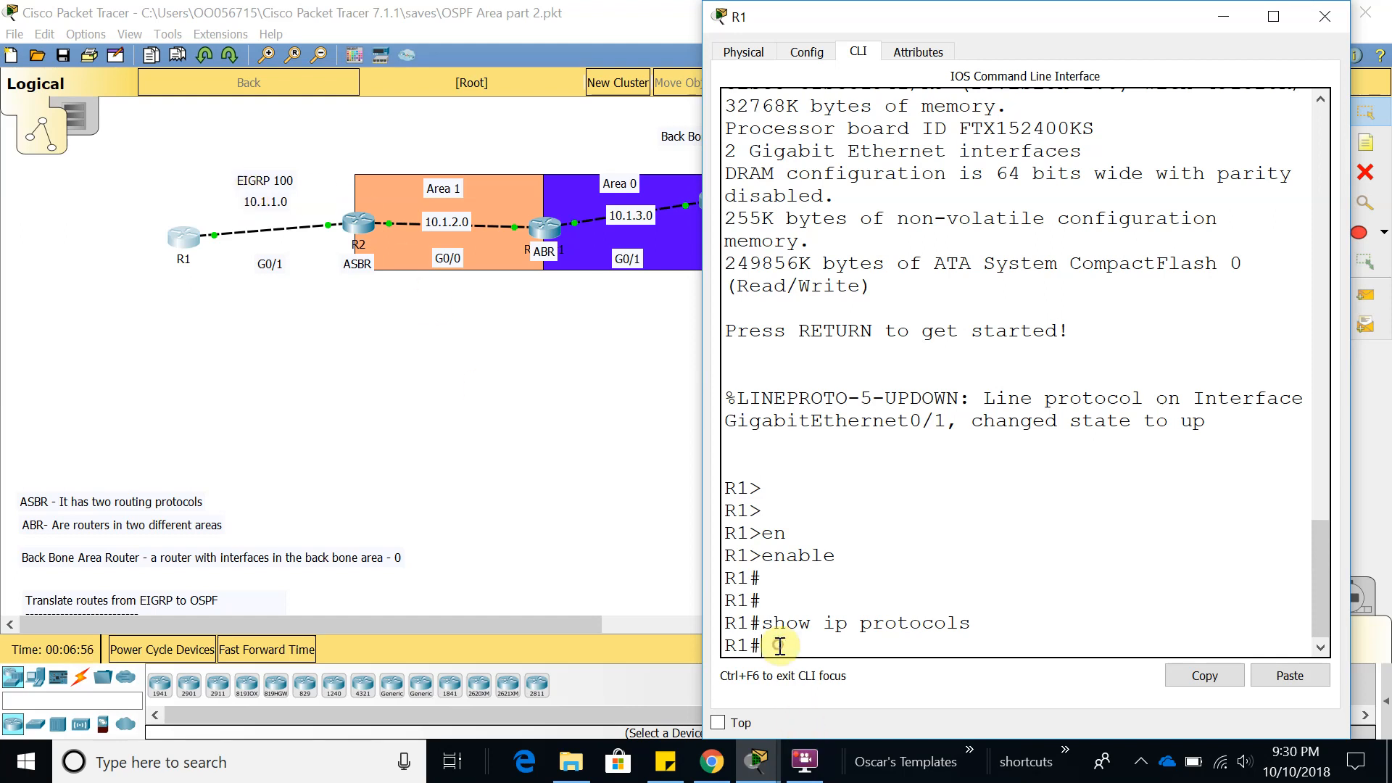
type("nfi")
key("Tab")
type("t")
key("Tab")
key("Return")
key("Return")
key("Return")
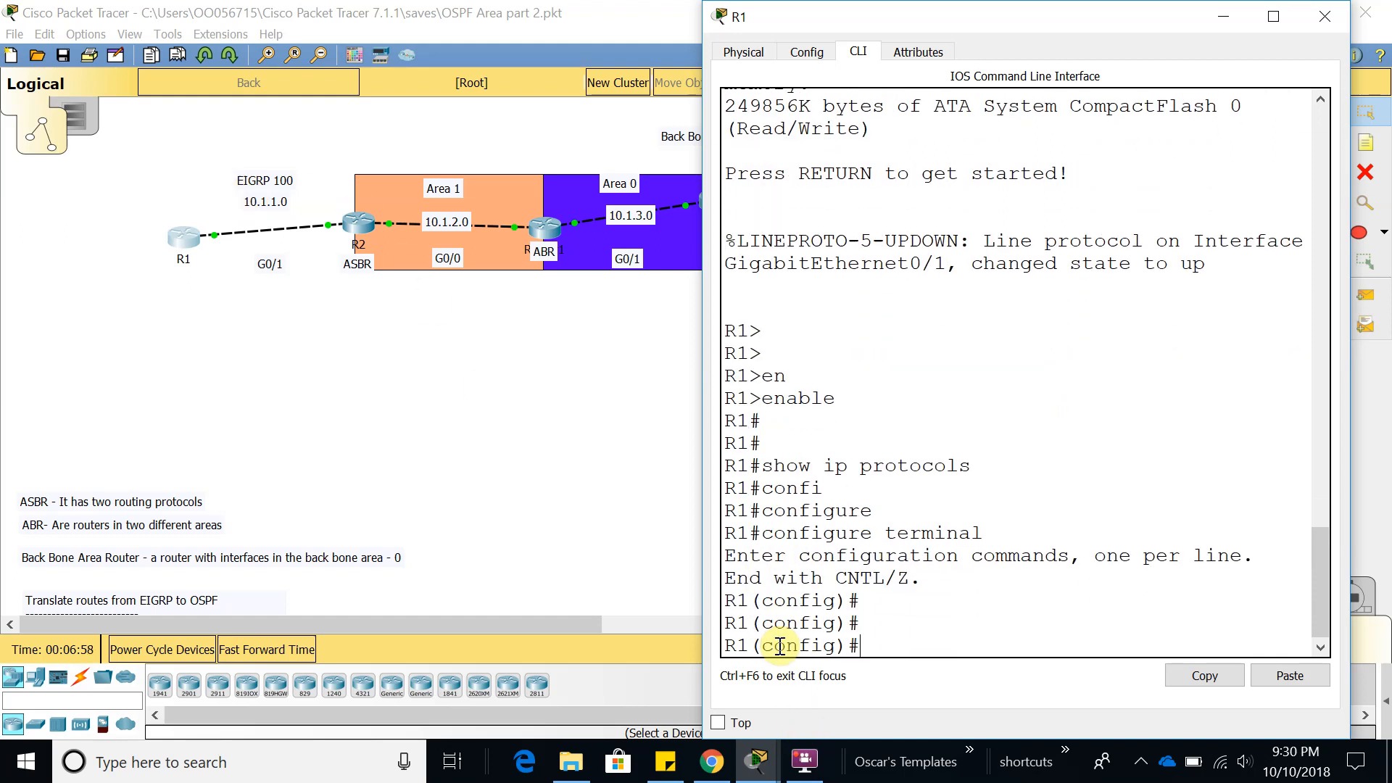
Start the EIGRP routing process on R1 with autonomous system number 100
type("rou")
key("Tab")
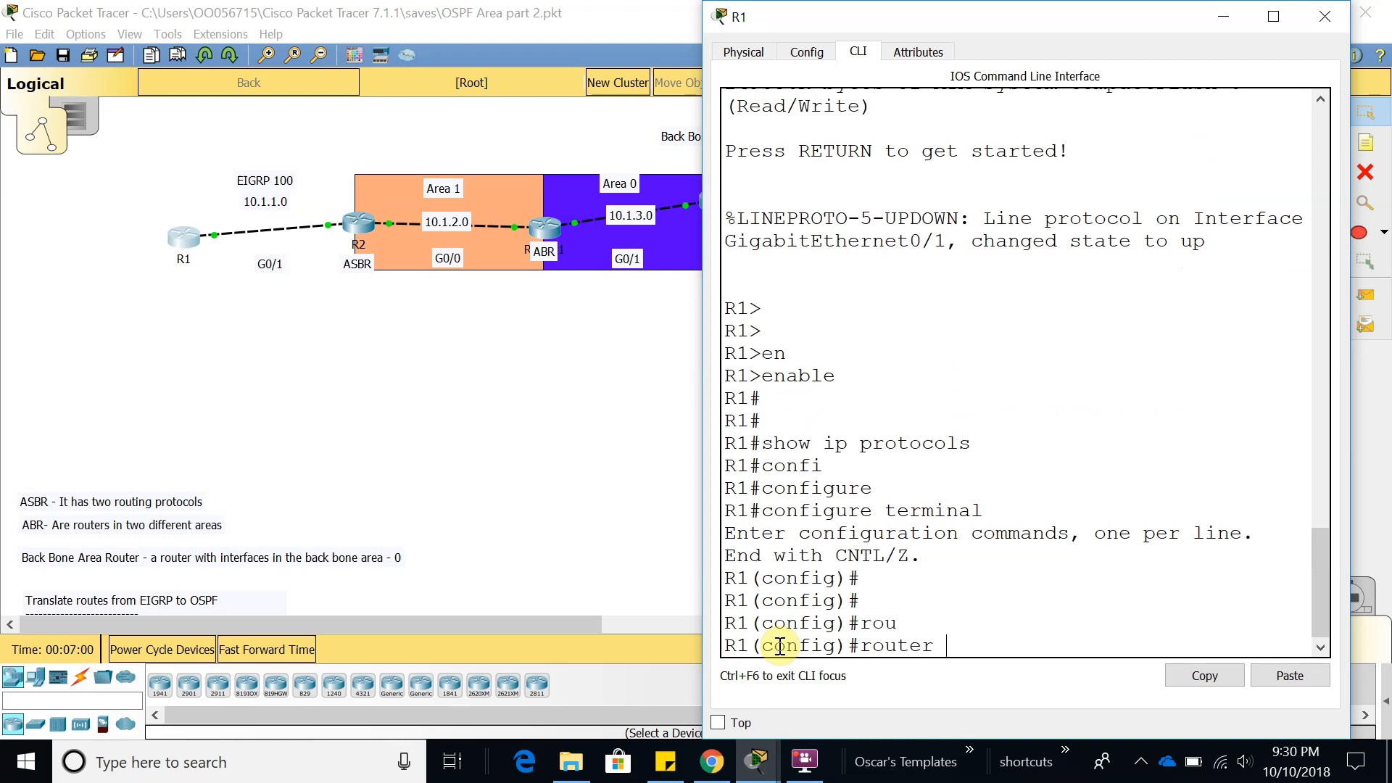
type("ei")
key("Tab")
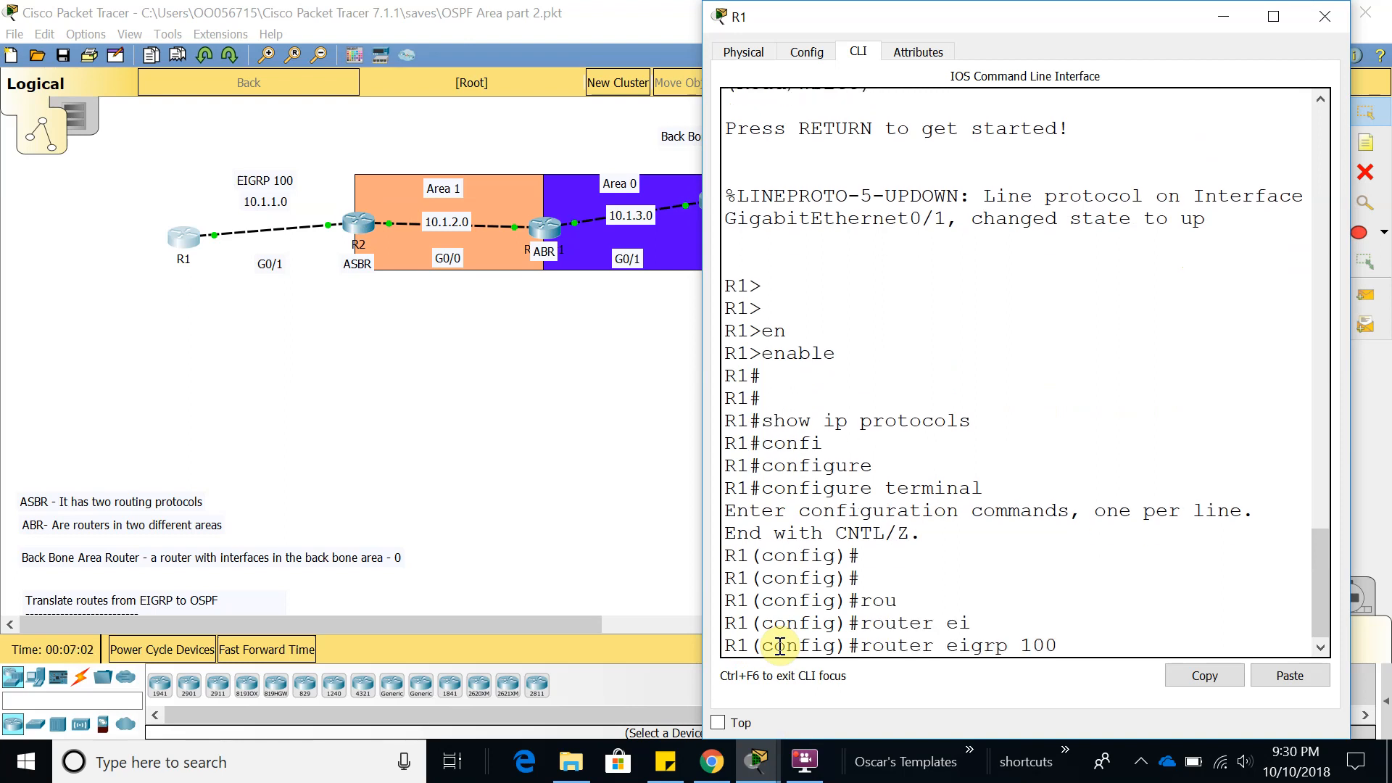
key("Return")
Advertise network 10.1.1.0 with wildcard mask 0.0.0.255 in R1's EIGRP process and copy that network command
type("net")
key("Tab")
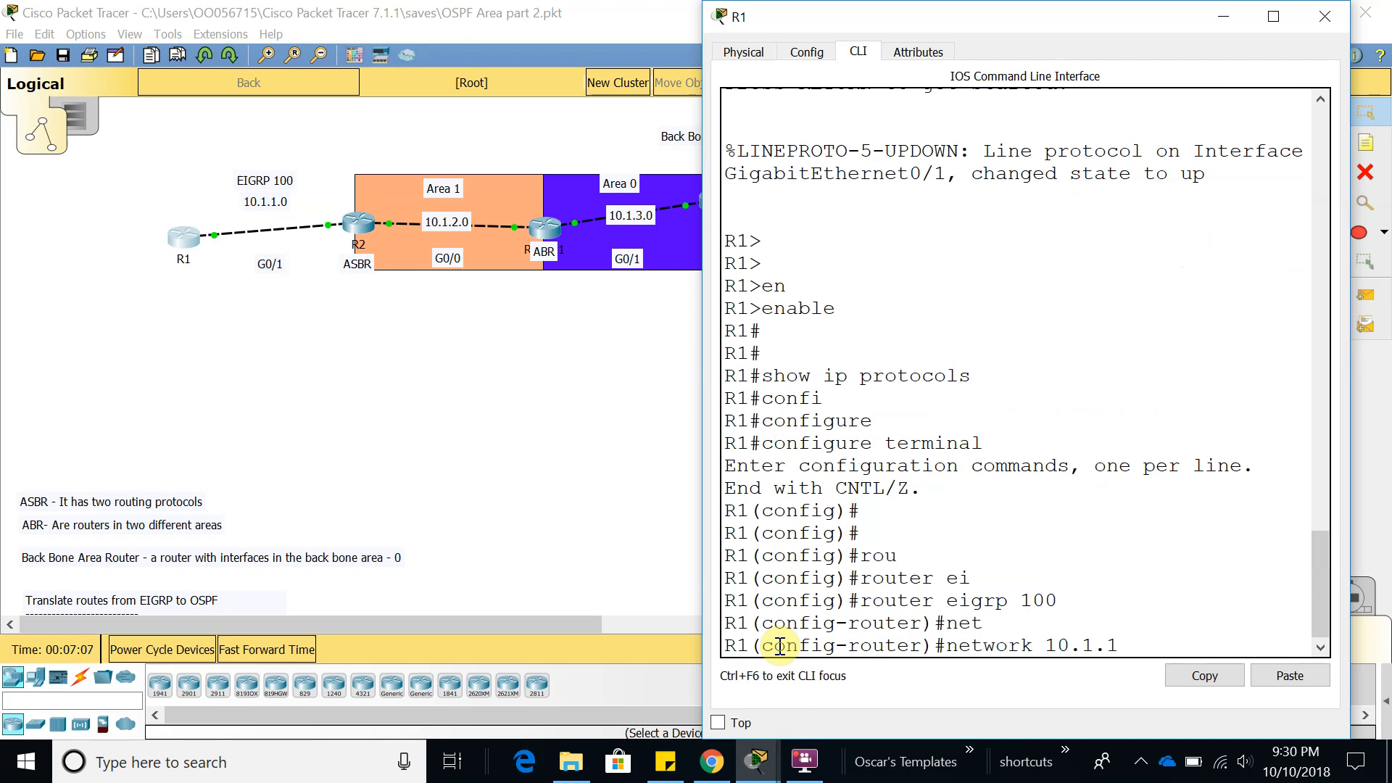
type("10.1.1.0 0.0.0.255")
key("Return")
key("Return")
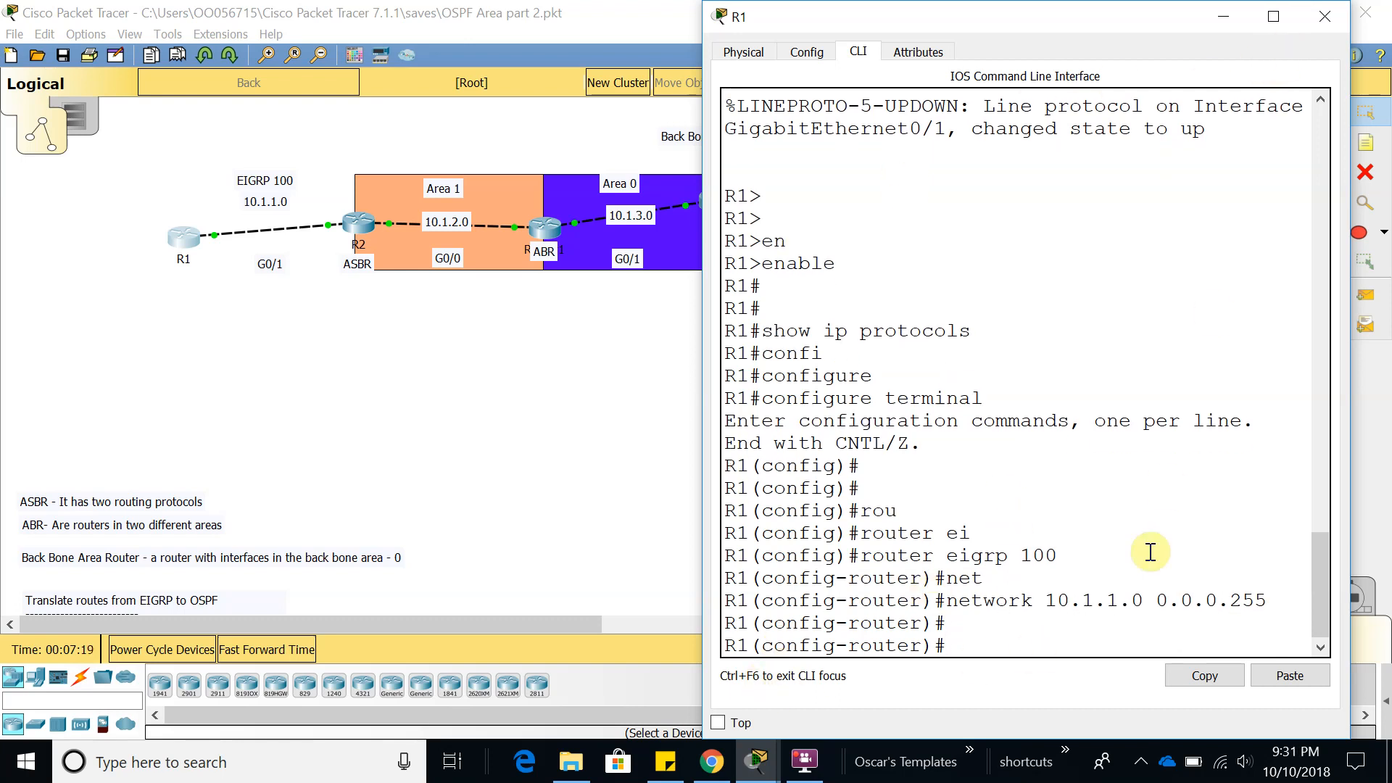
left_click_drag(1283, 599, 943, 600)
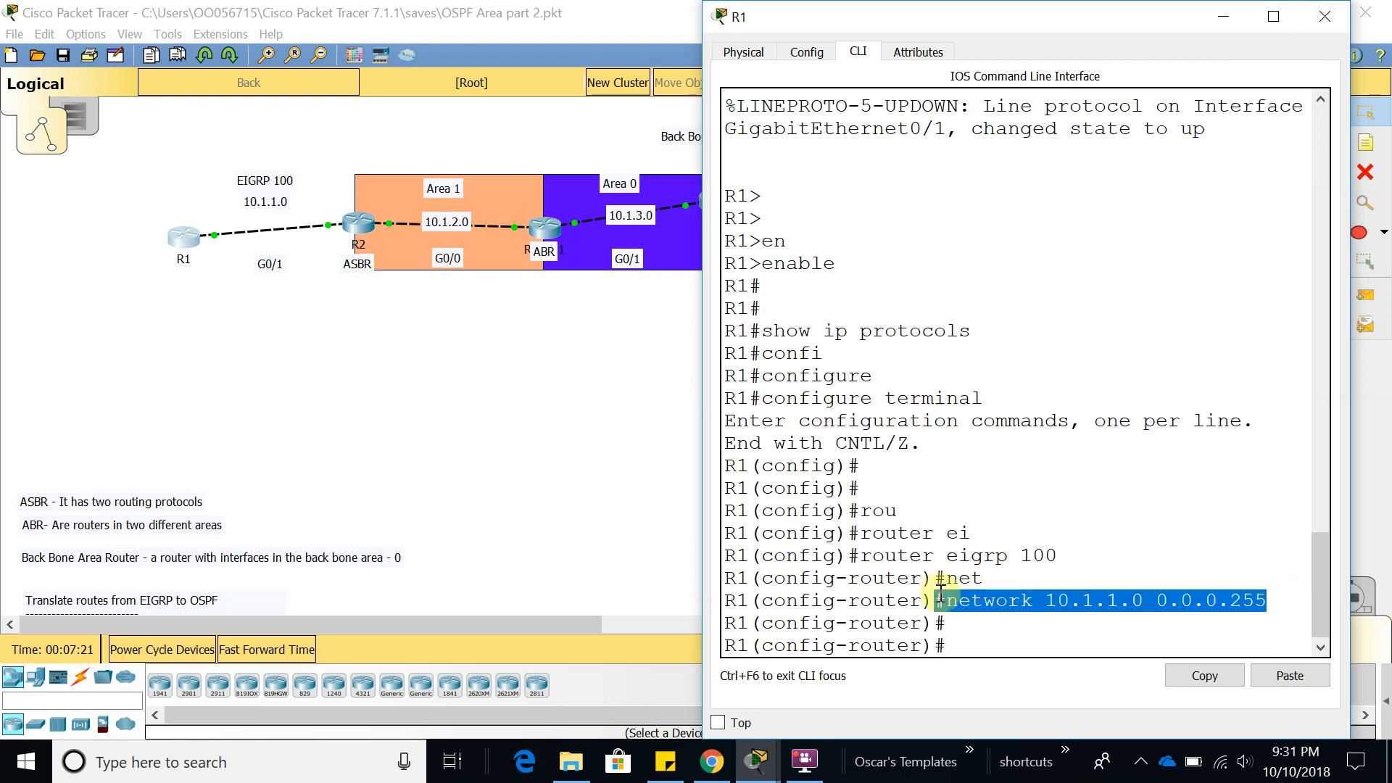
left_click(1196, 676)
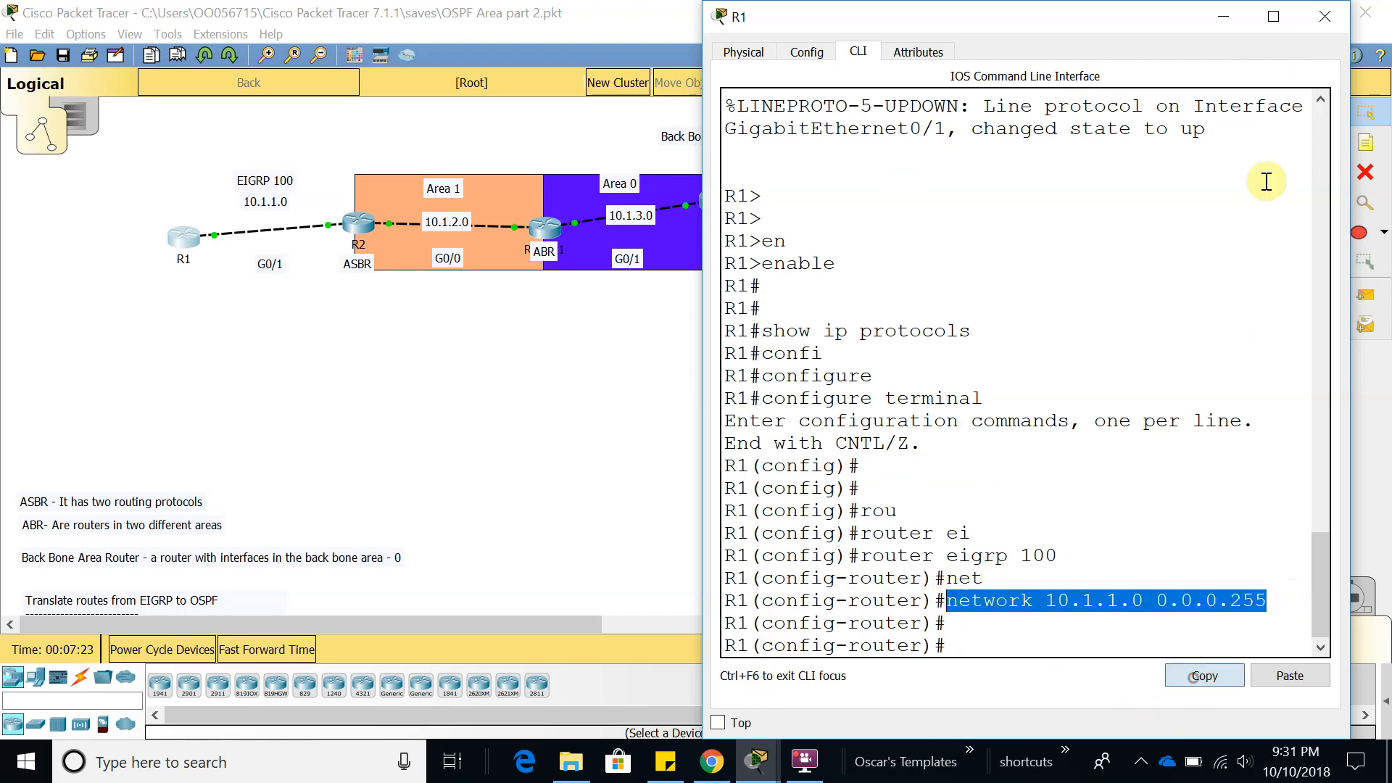
Switch from R1 to R2's command line in an enlarged window and enter global configuration mode with configure terminal
left_click(1324, 16)
left_click(373, 224)
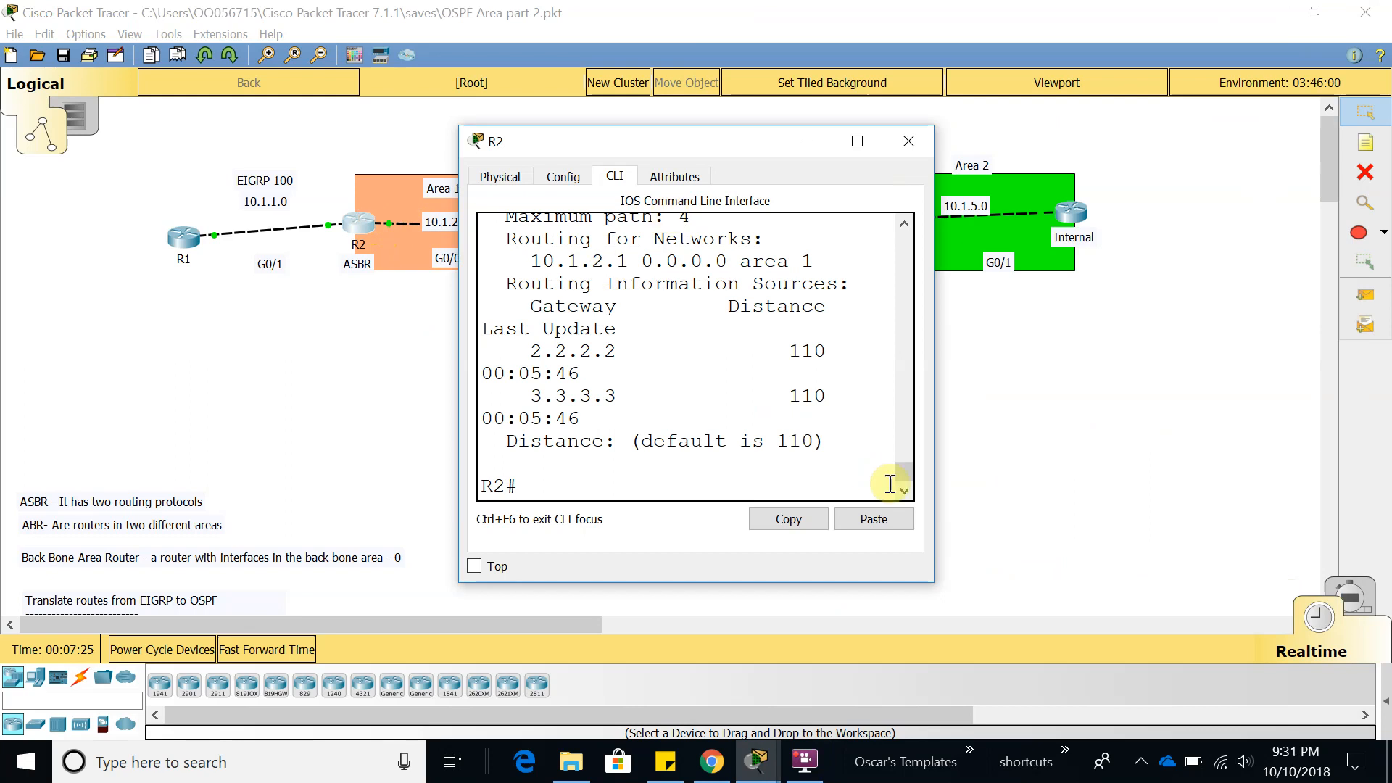
left_click_drag(936, 498, 1288, 515)
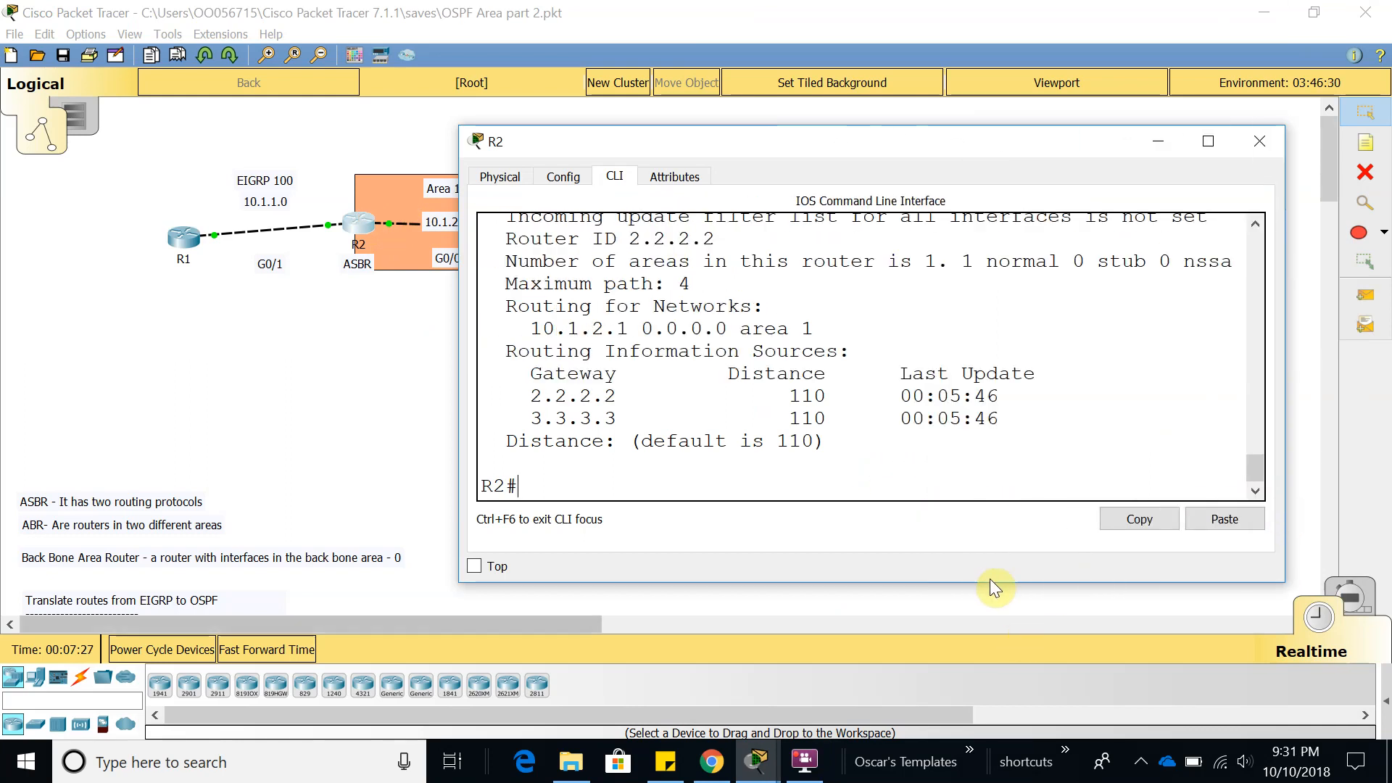
left_click_drag(987, 582, 873, 701)
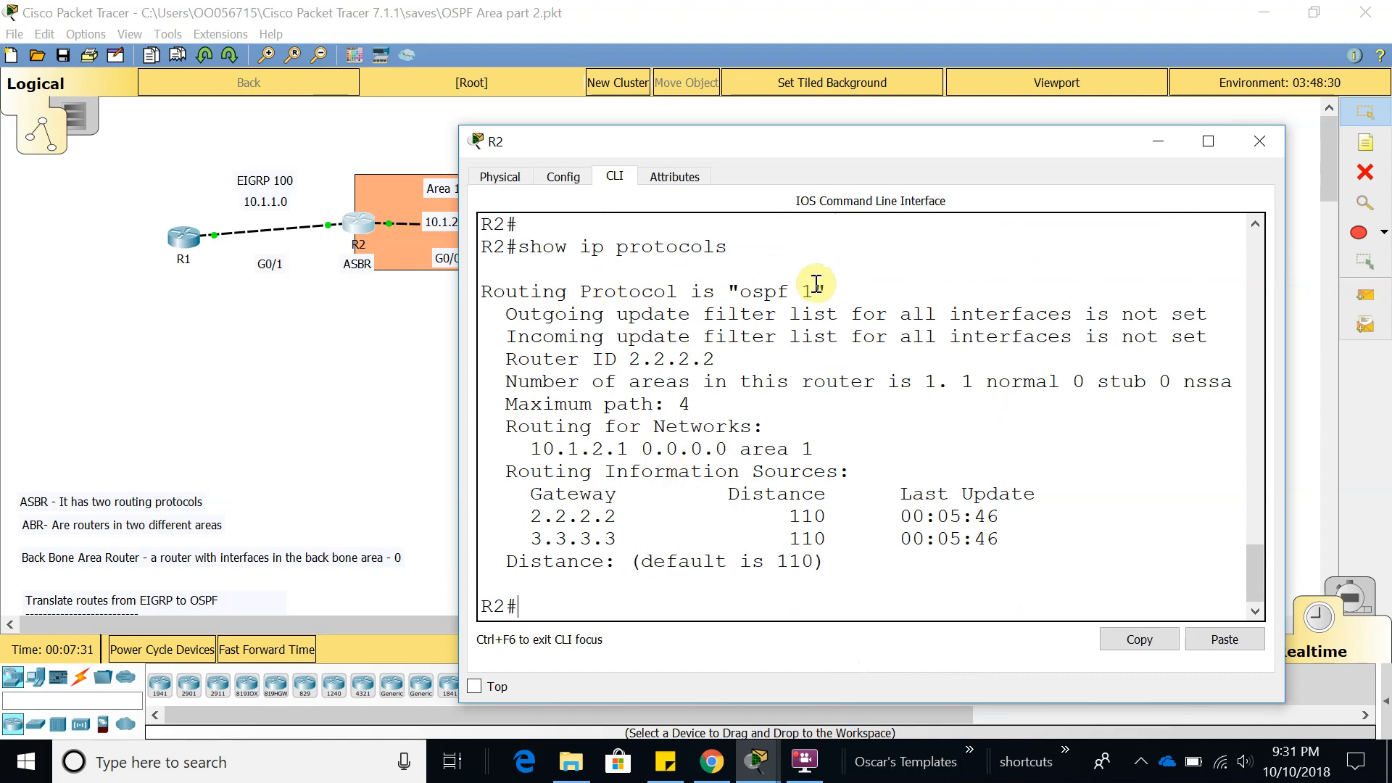
type("condi")
key("Tab")
type("t")
key("Tab")
key("Return")
key("Return")
key("Return")
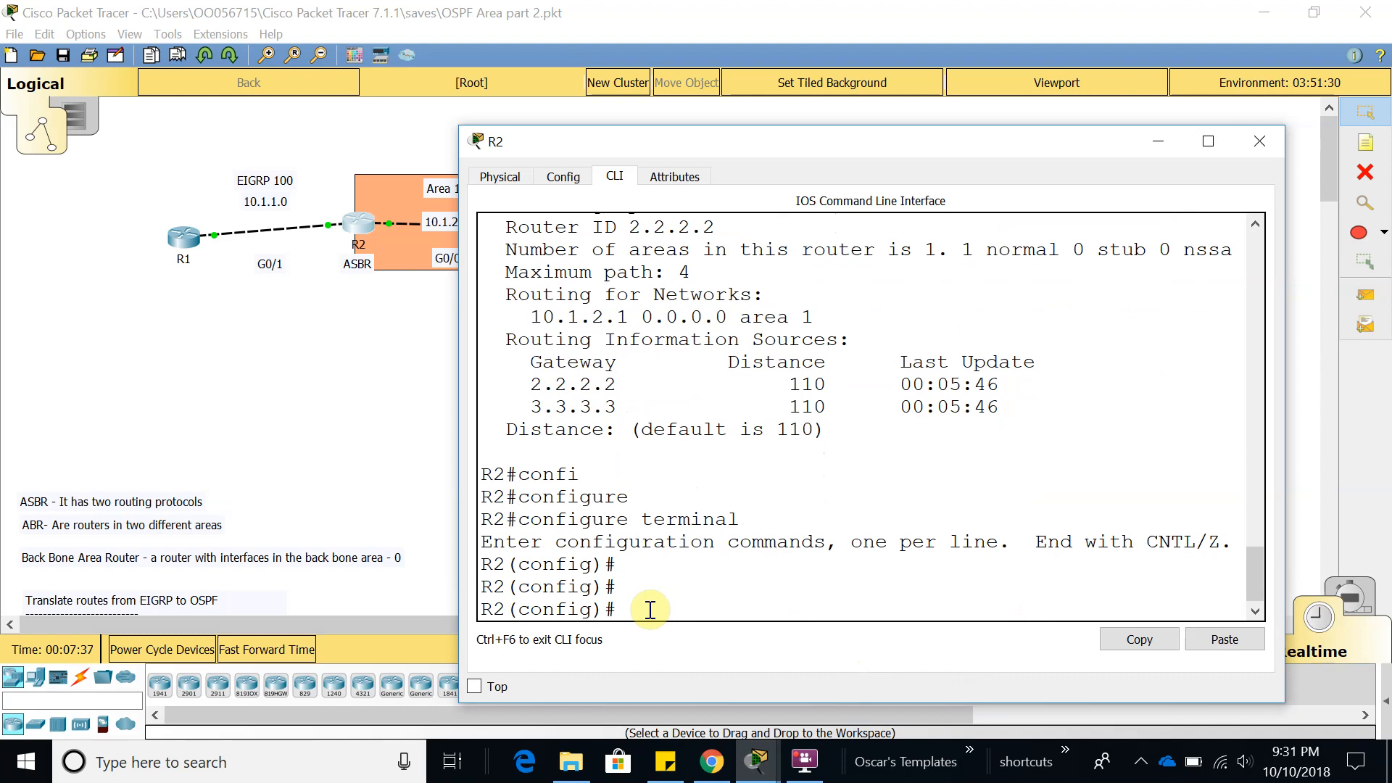
Start the EIGRP routing process on R2 with autonomous system number 100
type("router e")
key("Tab")
type("e")
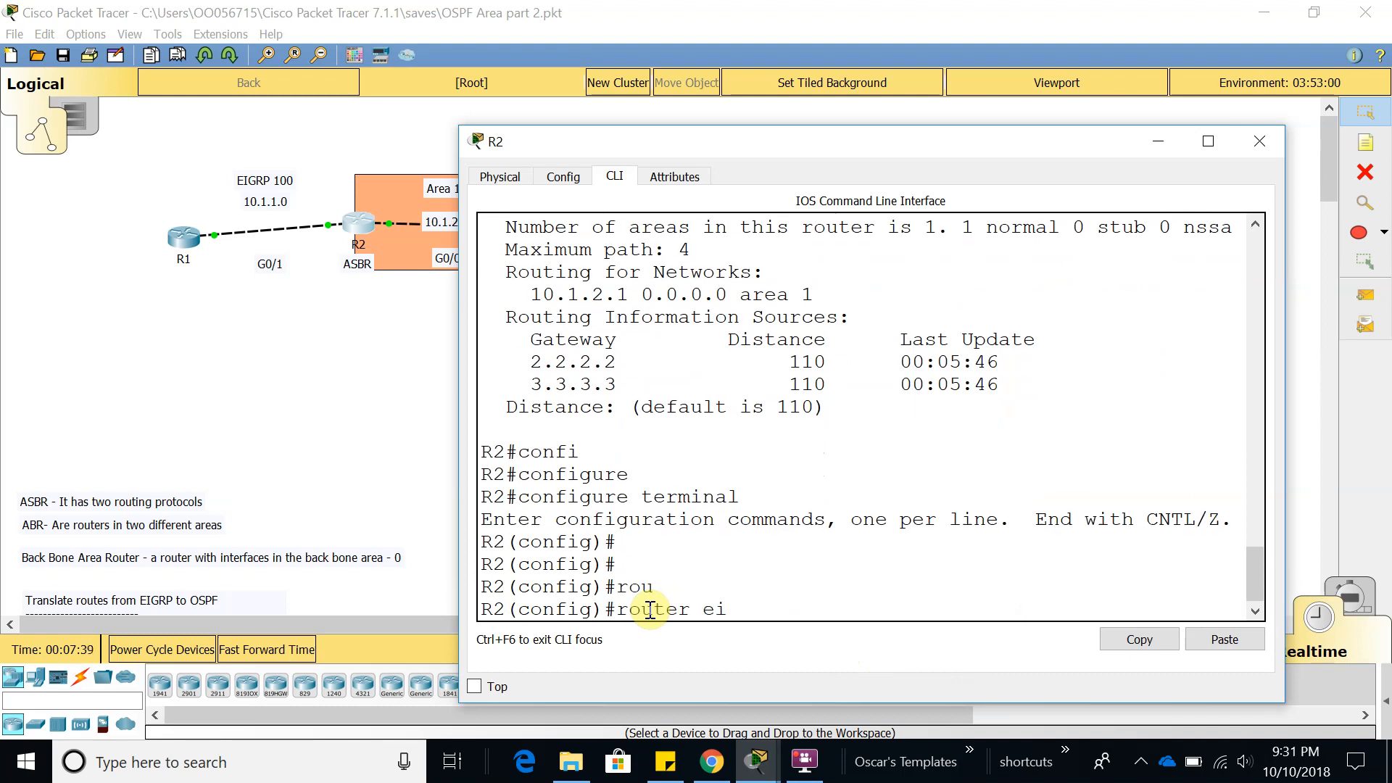
type("i")
key("Tab")
type("100")
key("Return")
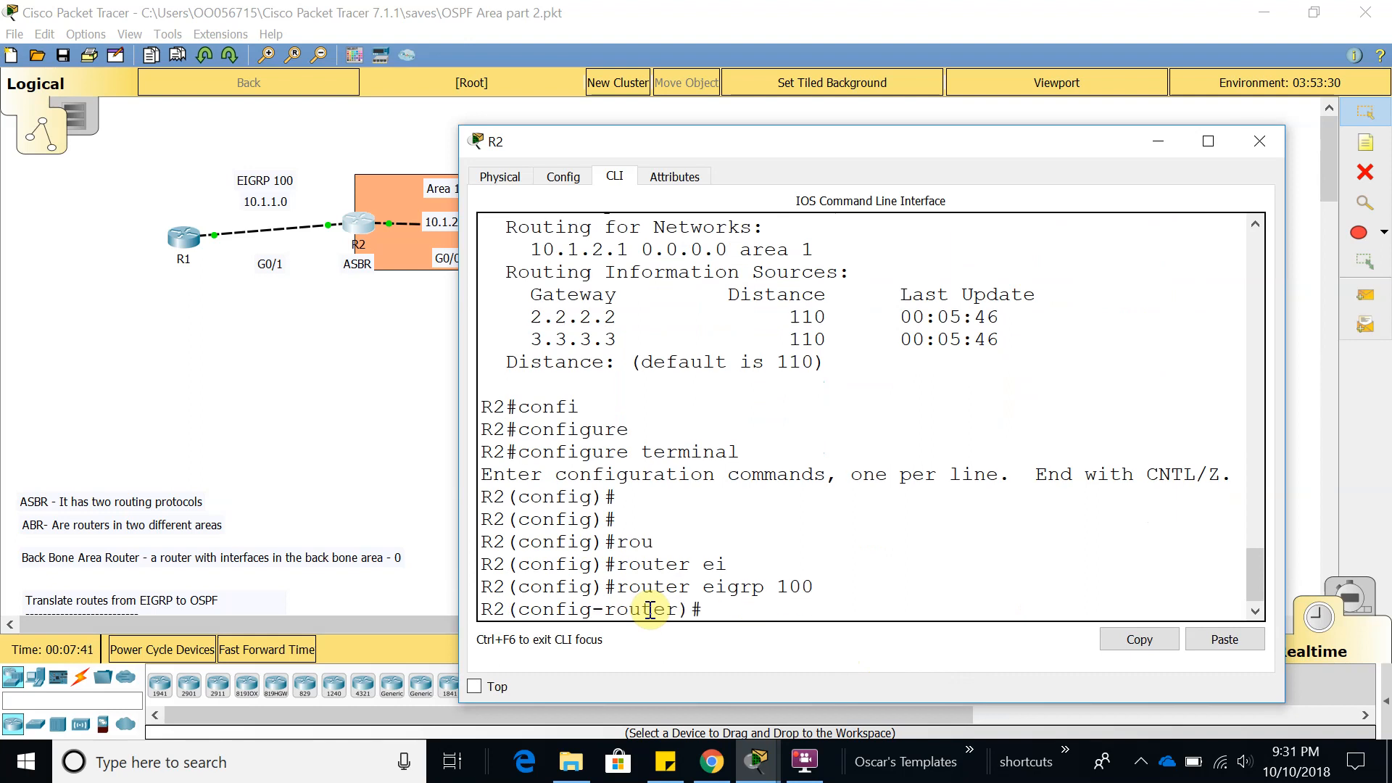
Paste the copied network 10.1.1.0 0.0.0.255 command into R2's EIGRP process and examine the neighbor adjacency message
left_click(1224, 640)
key("Return")
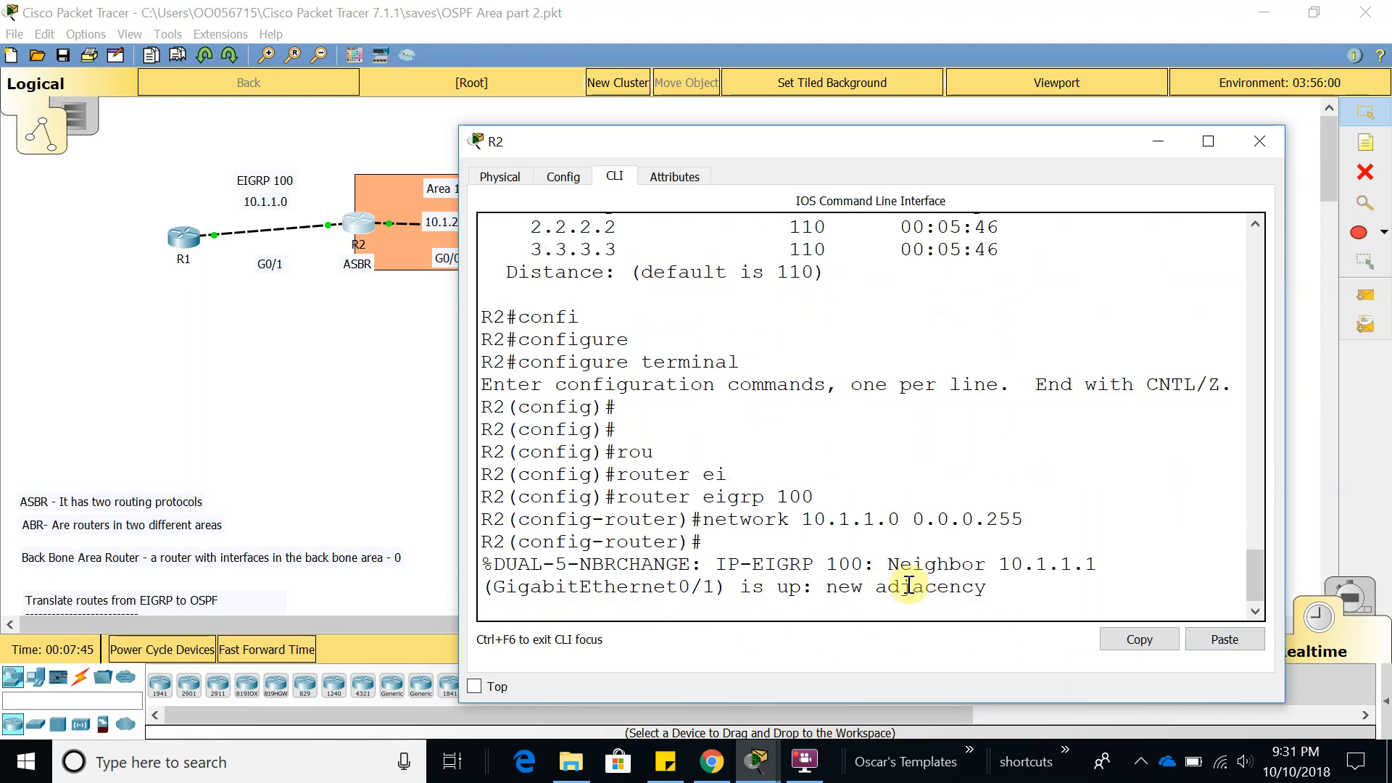
left_click_drag(1010, 590, 483, 564)
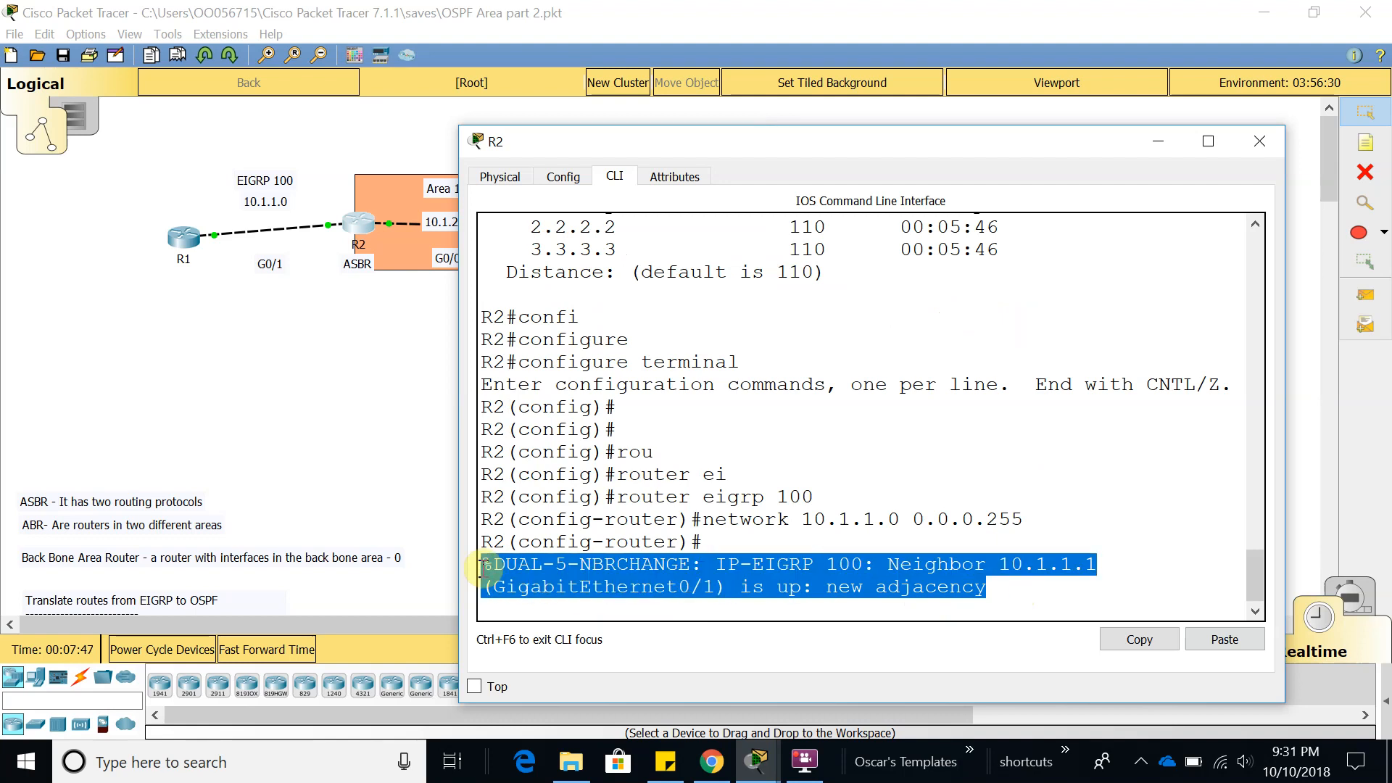
double_click(781, 565)
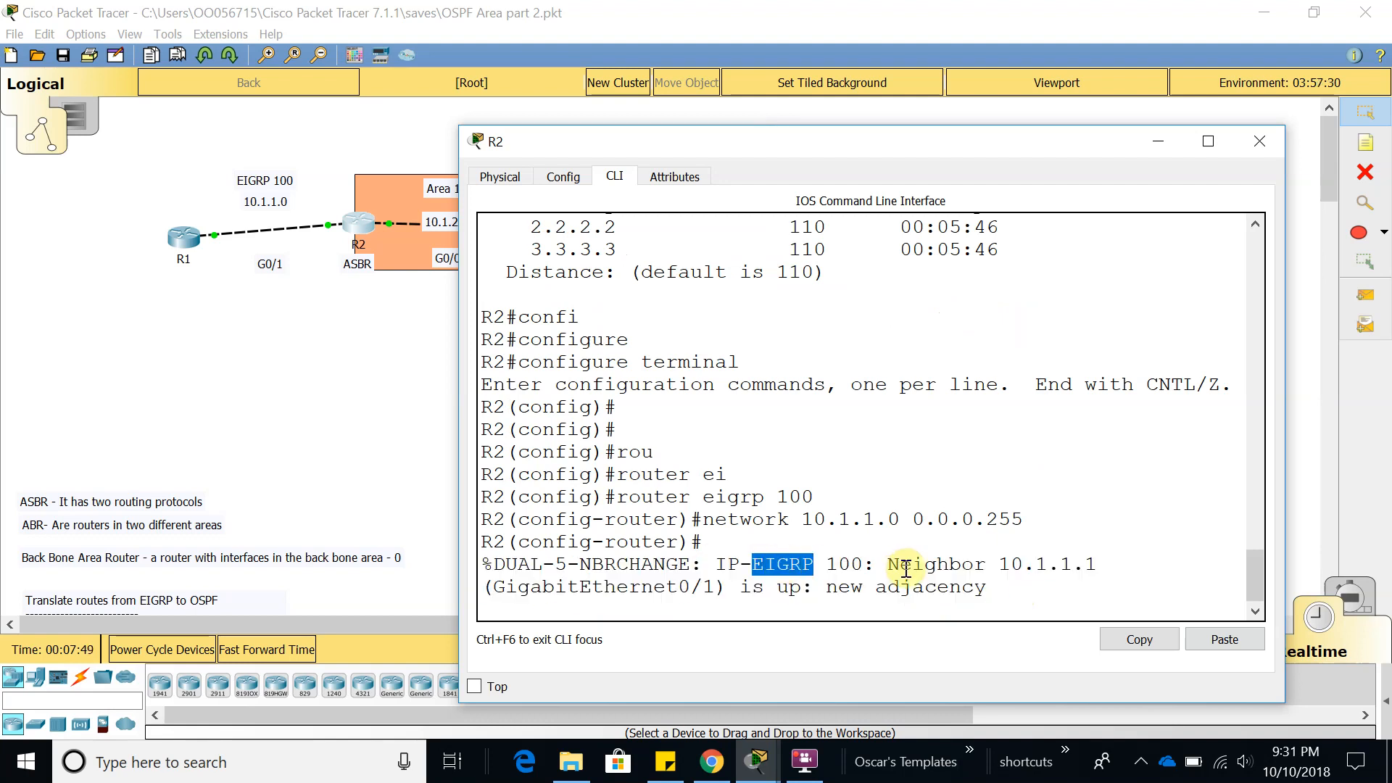
left_click(1022, 578)
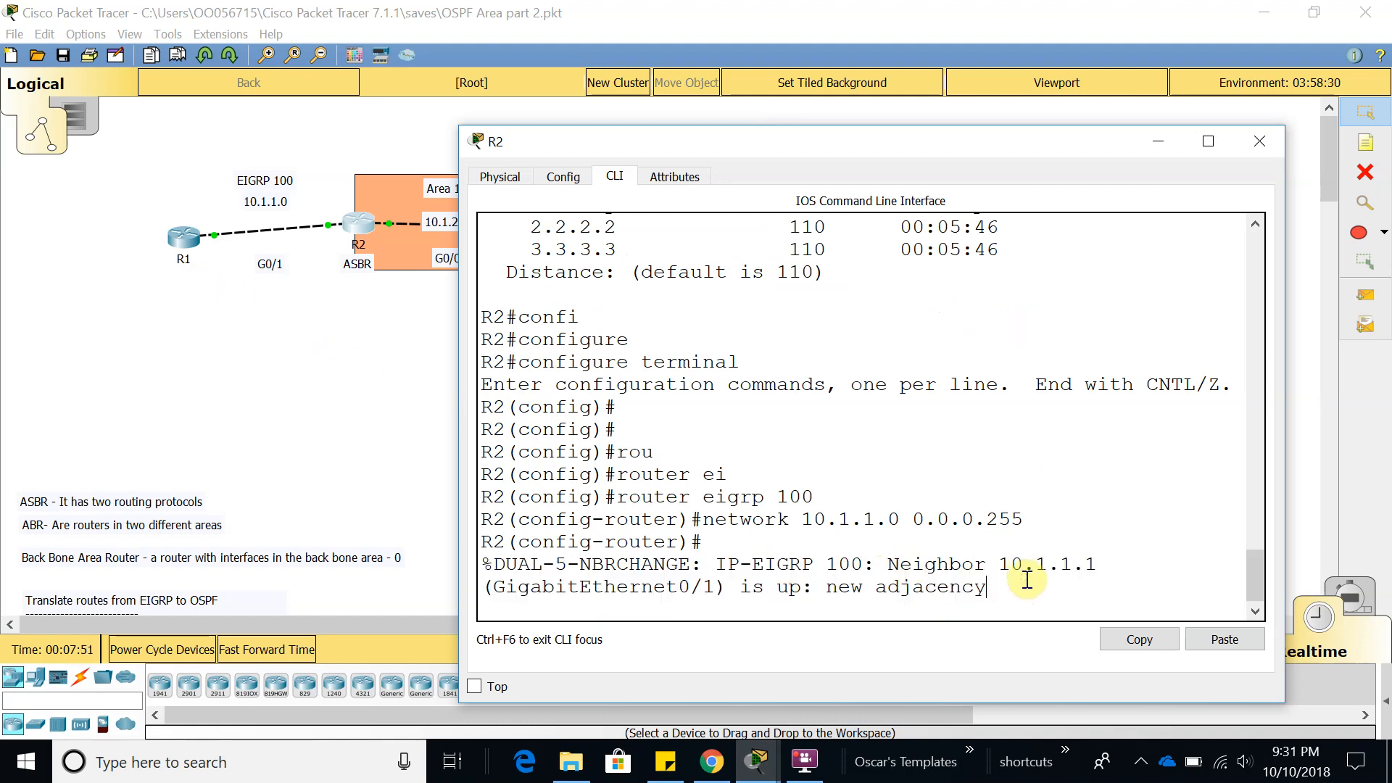
Exit R2's router configuration with the end command and return to privileged EXEC mode
key("Return")
key("Return")
key("Return")
type("end")
key("Return")
key("Return")
key("Return")
key("Return")
List the show ip options on R2, run show ip eigrp neighbors, and examine the neighbor's address
type("show ip ?")
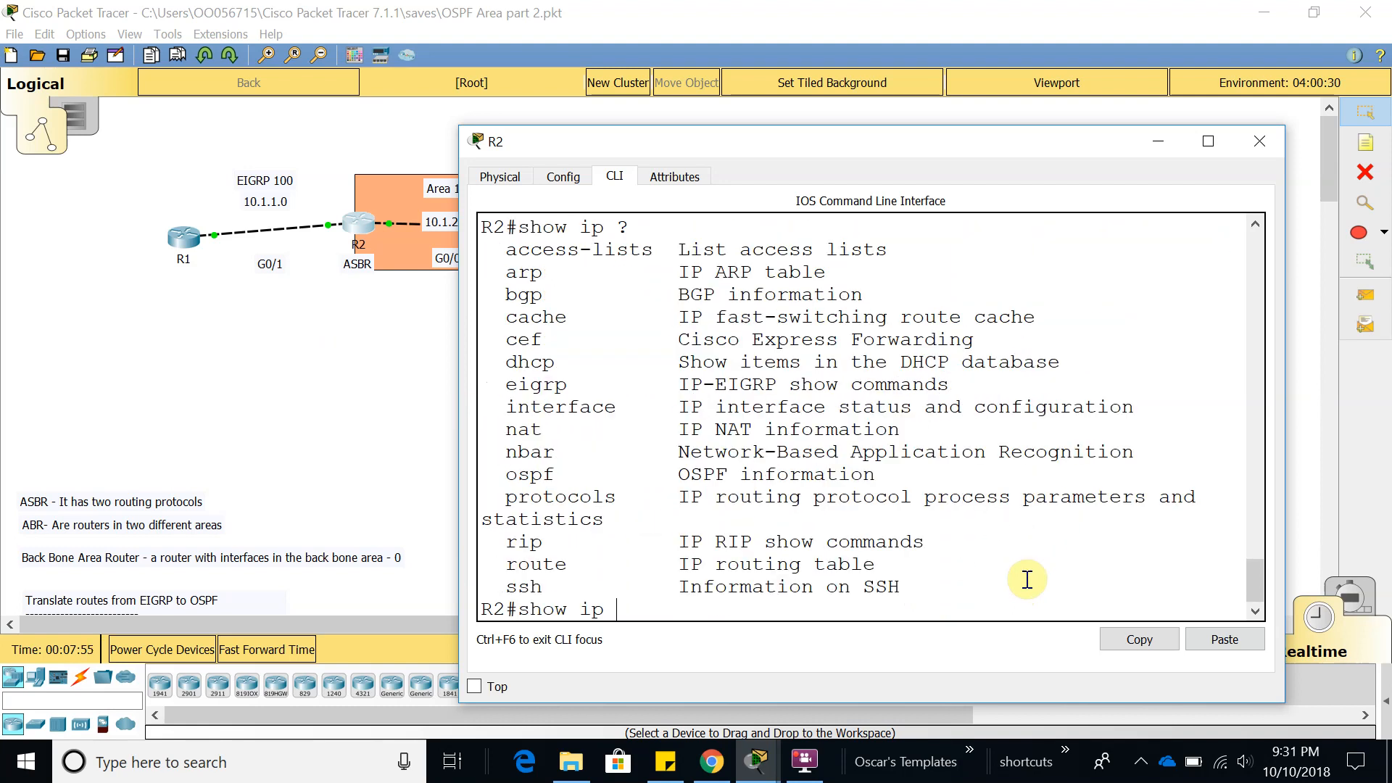
type("ei")
key("Tab")
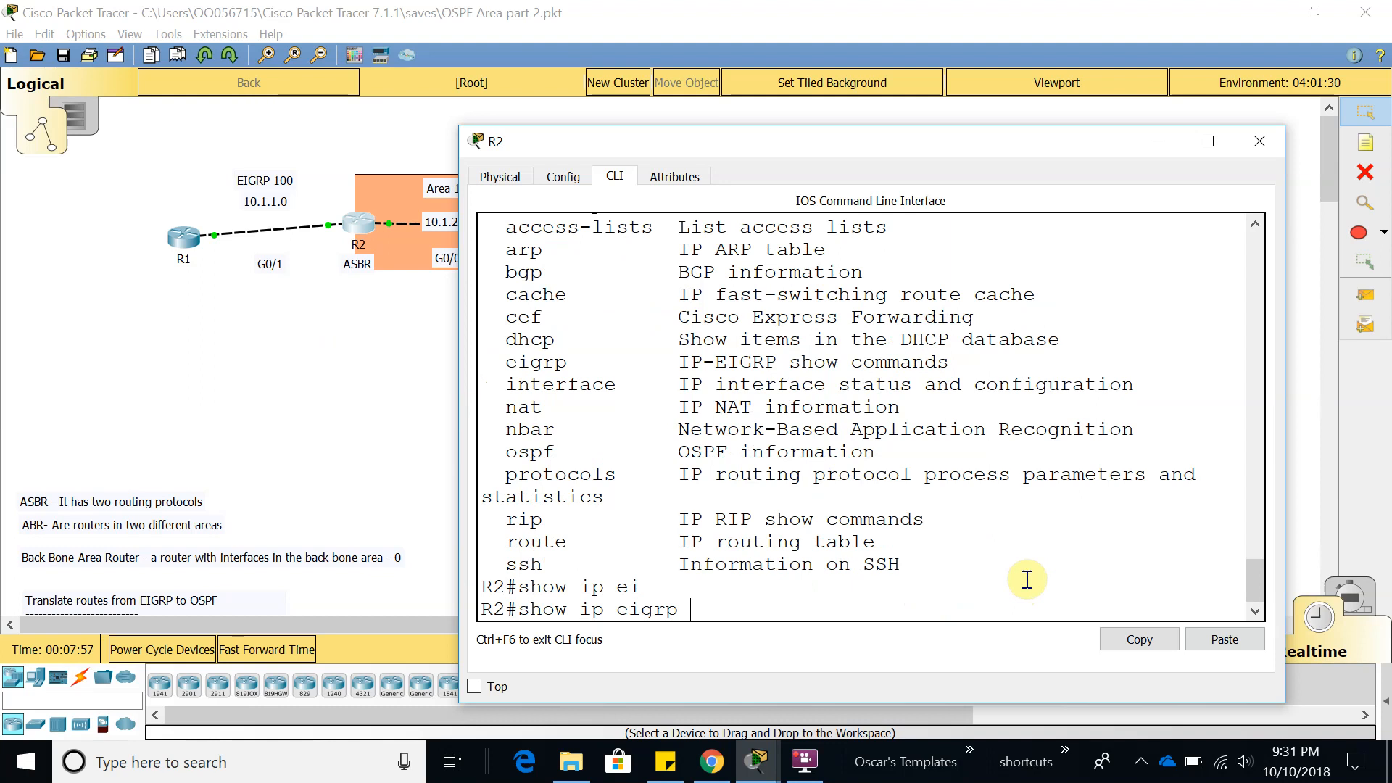
type("?")
type("ne")
key("Tab")
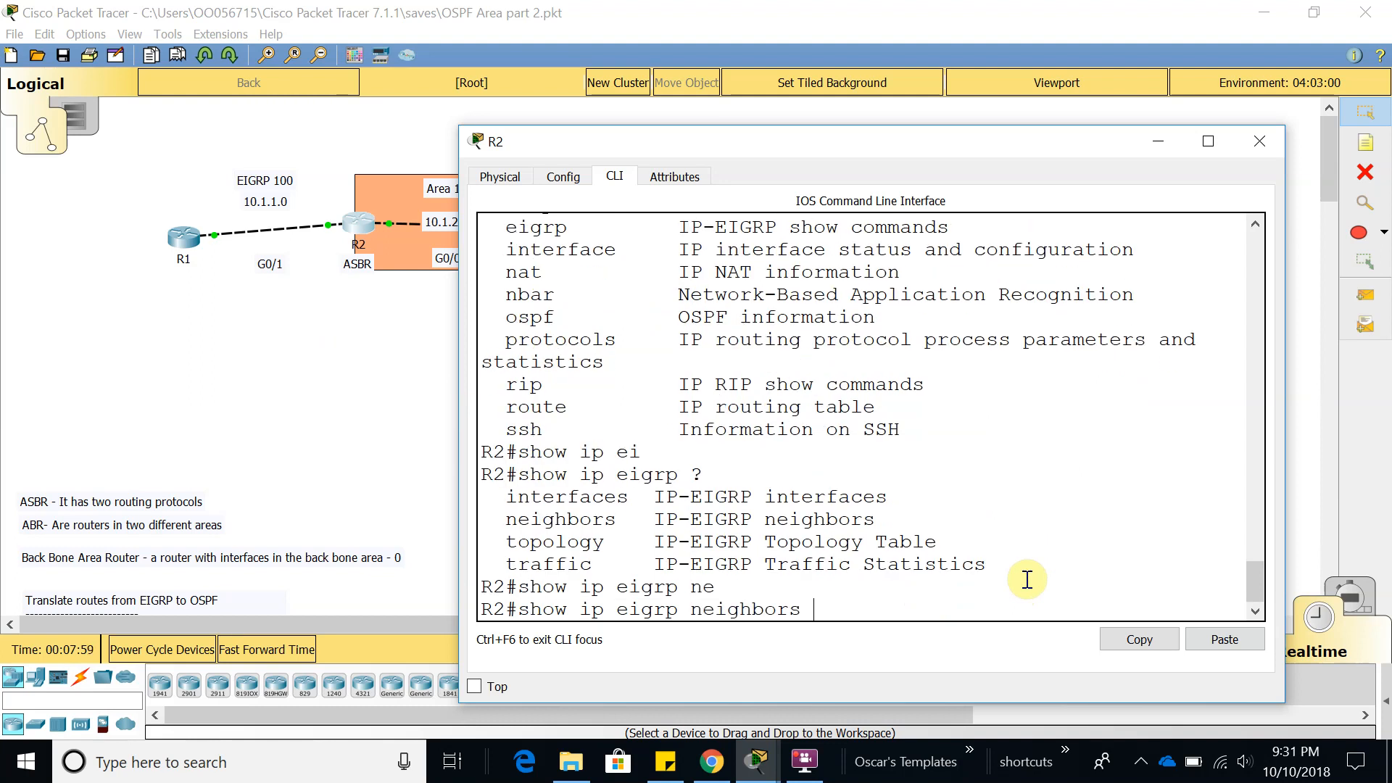
key("Return")
left_click_drag(651, 538, 533, 537)
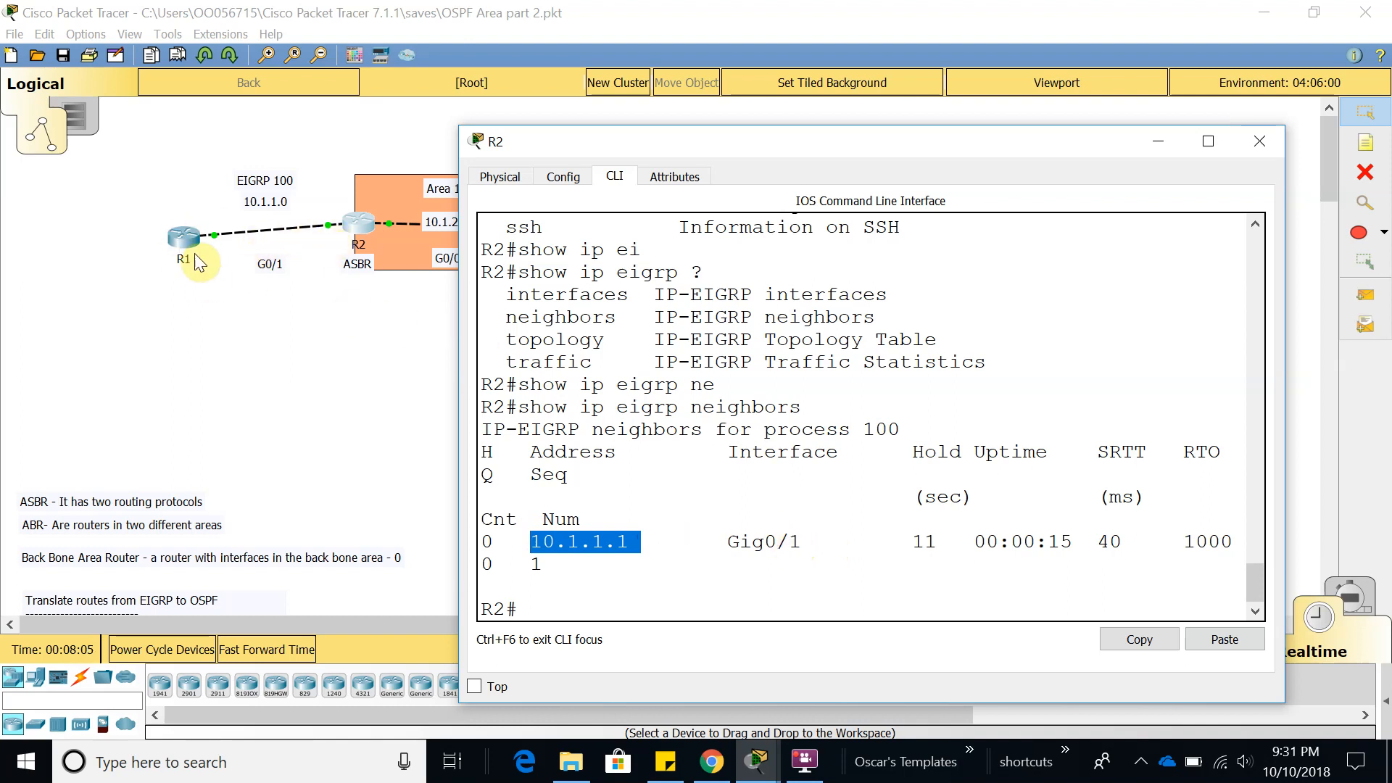
triple_click(600, 541)
left_click(600, 540)
left_click_drag(639, 541, 529, 541)
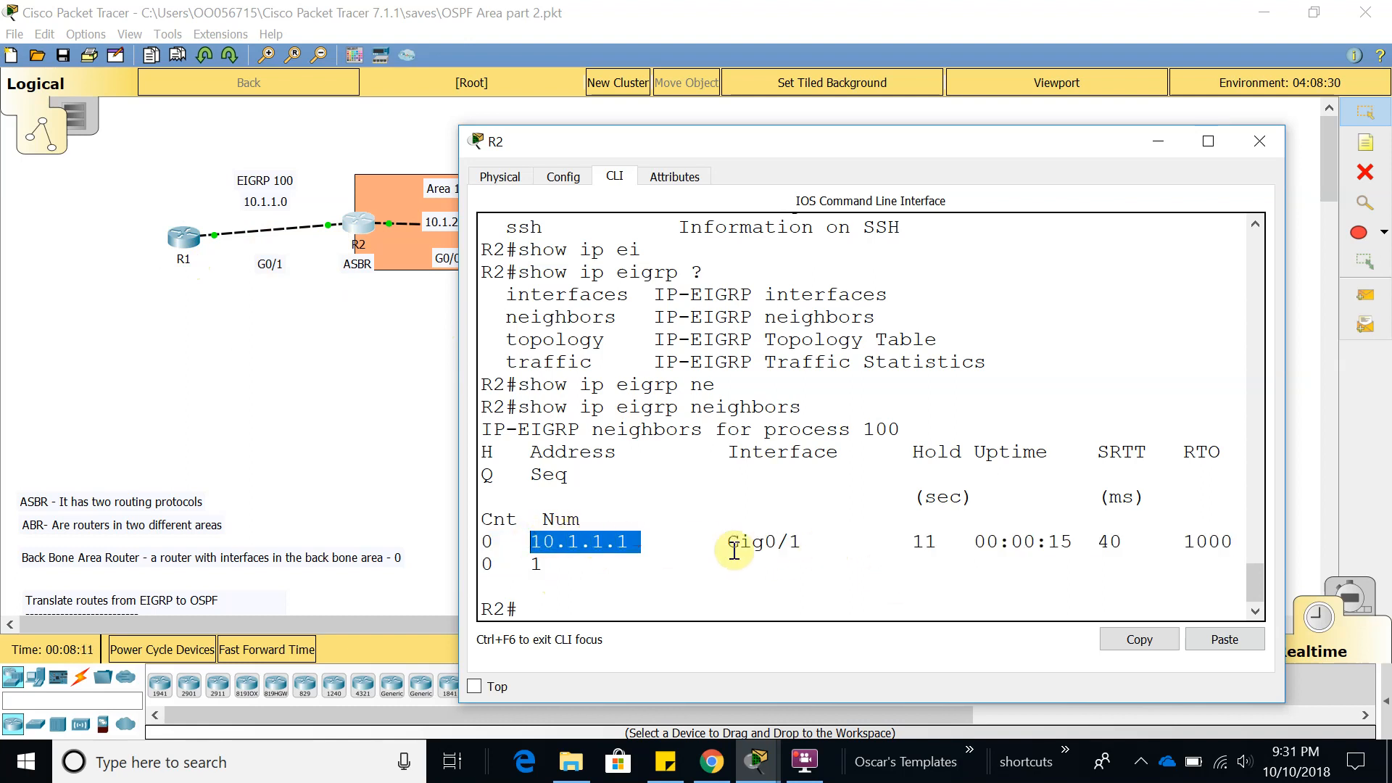
Display R2's routing table with show ip route, examine its entries, and close the window
left_click(651, 604)
type("show ip rout")
key("Return")
key("Return")
scroll(573, 503, "up", 1)
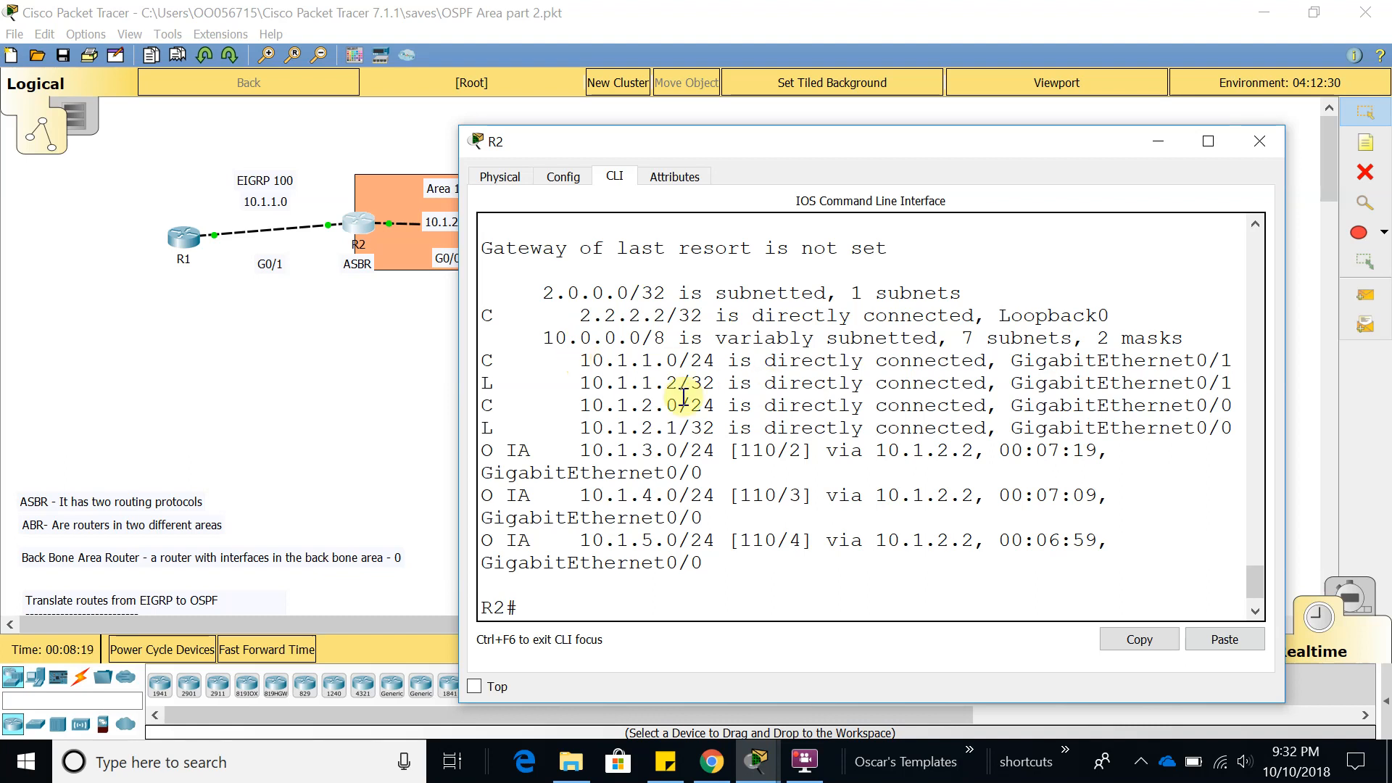
left_click_drag(969, 147, 901, 141)
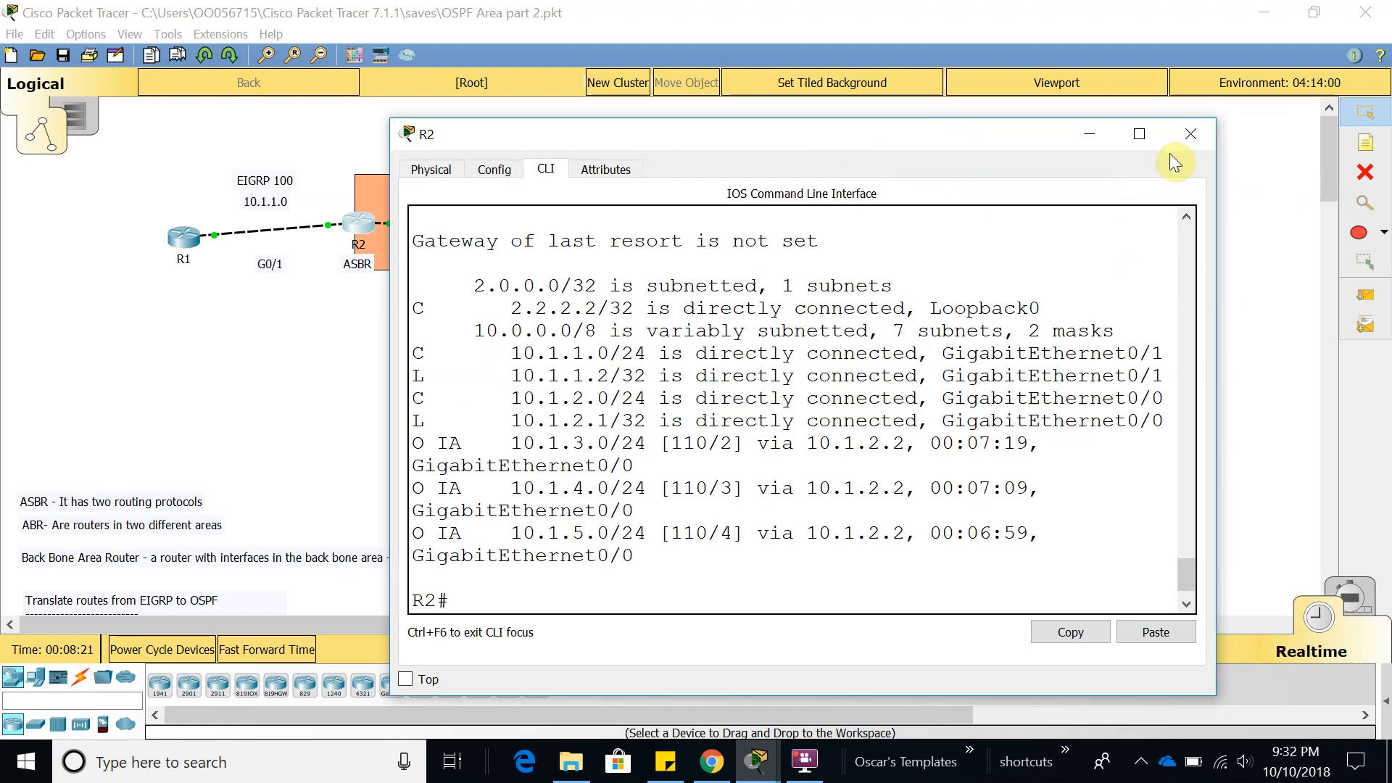
left_click(1191, 134)
left_click(540, 231)
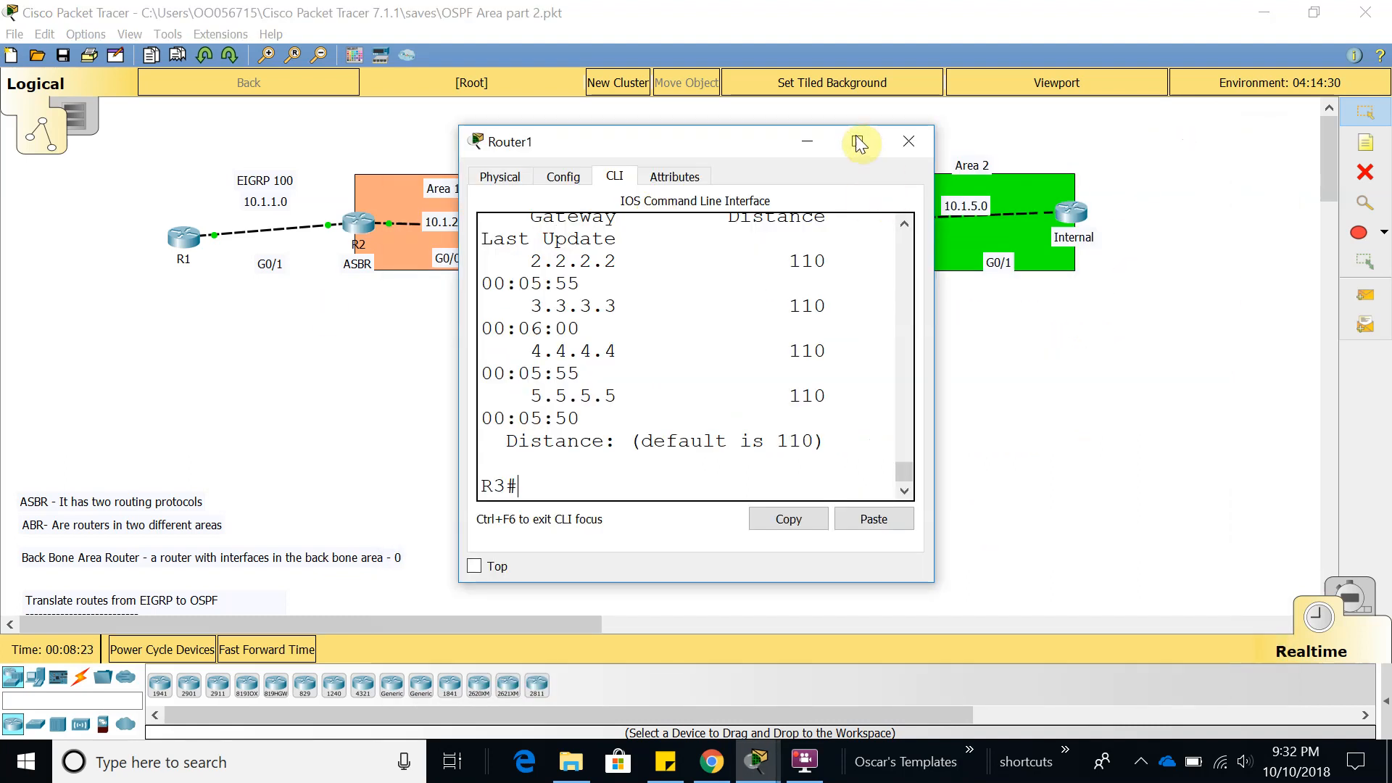
left_click(858, 142)
key("Return")
type(".")
key("Return")
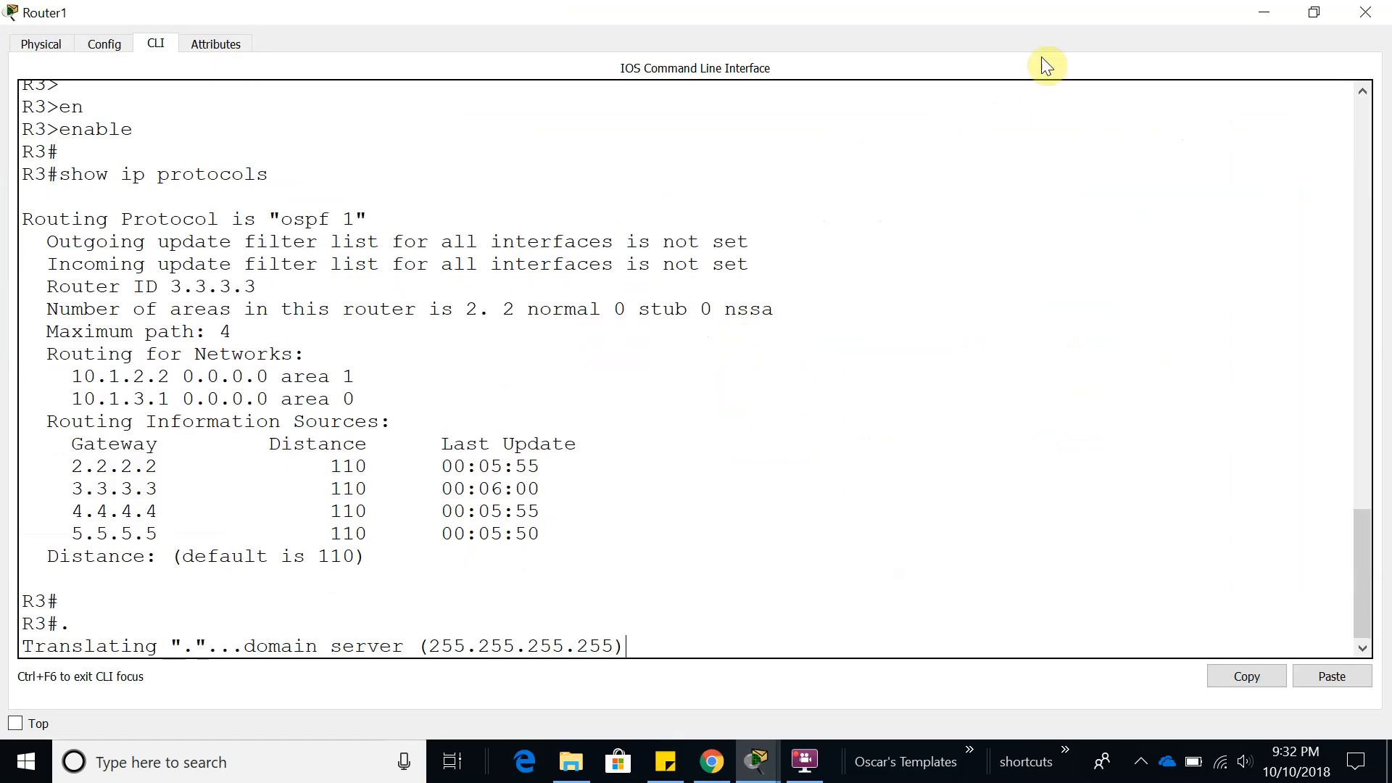
left_click(1365, 12)
Open R4's command line in a maximized window and enter privileged EXEC mode
left_click(708, 203)
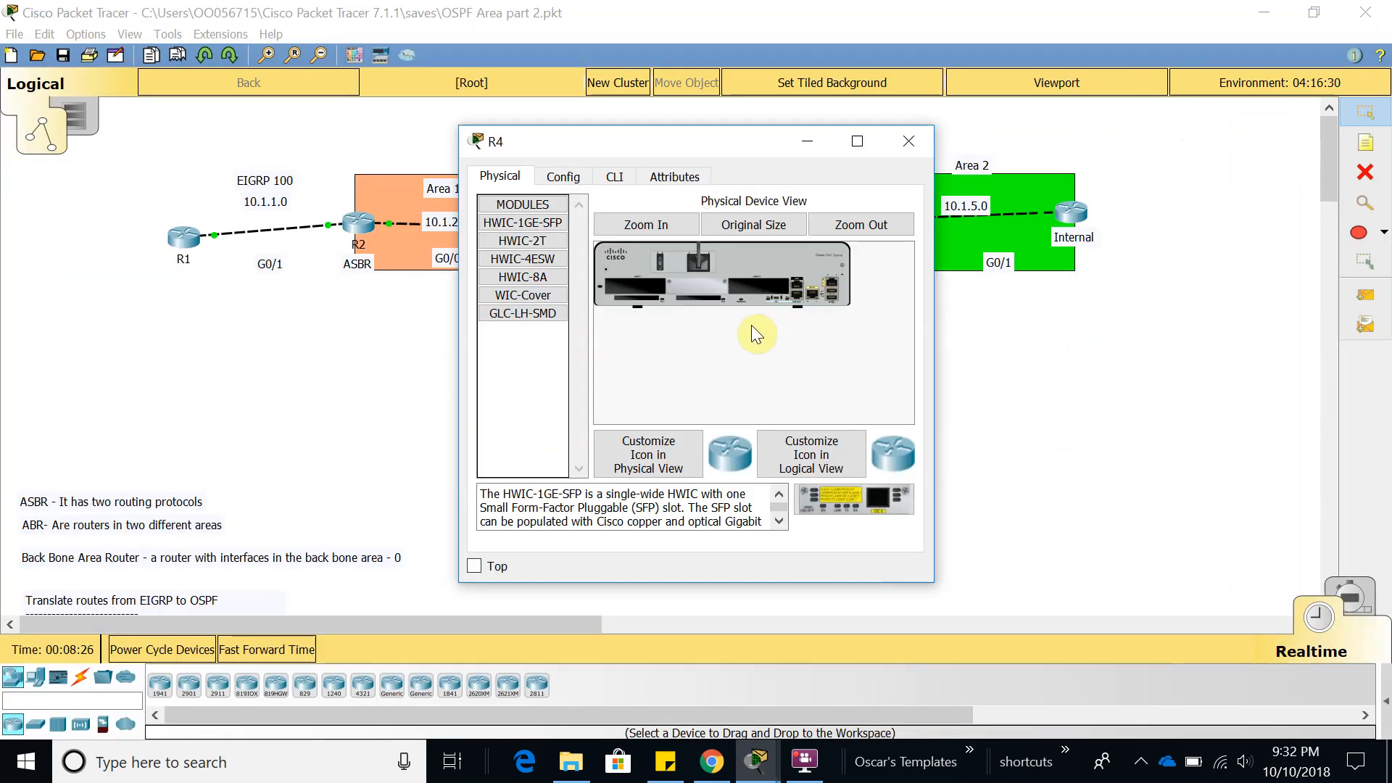
left_click(615, 176)
left_click(857, 141)
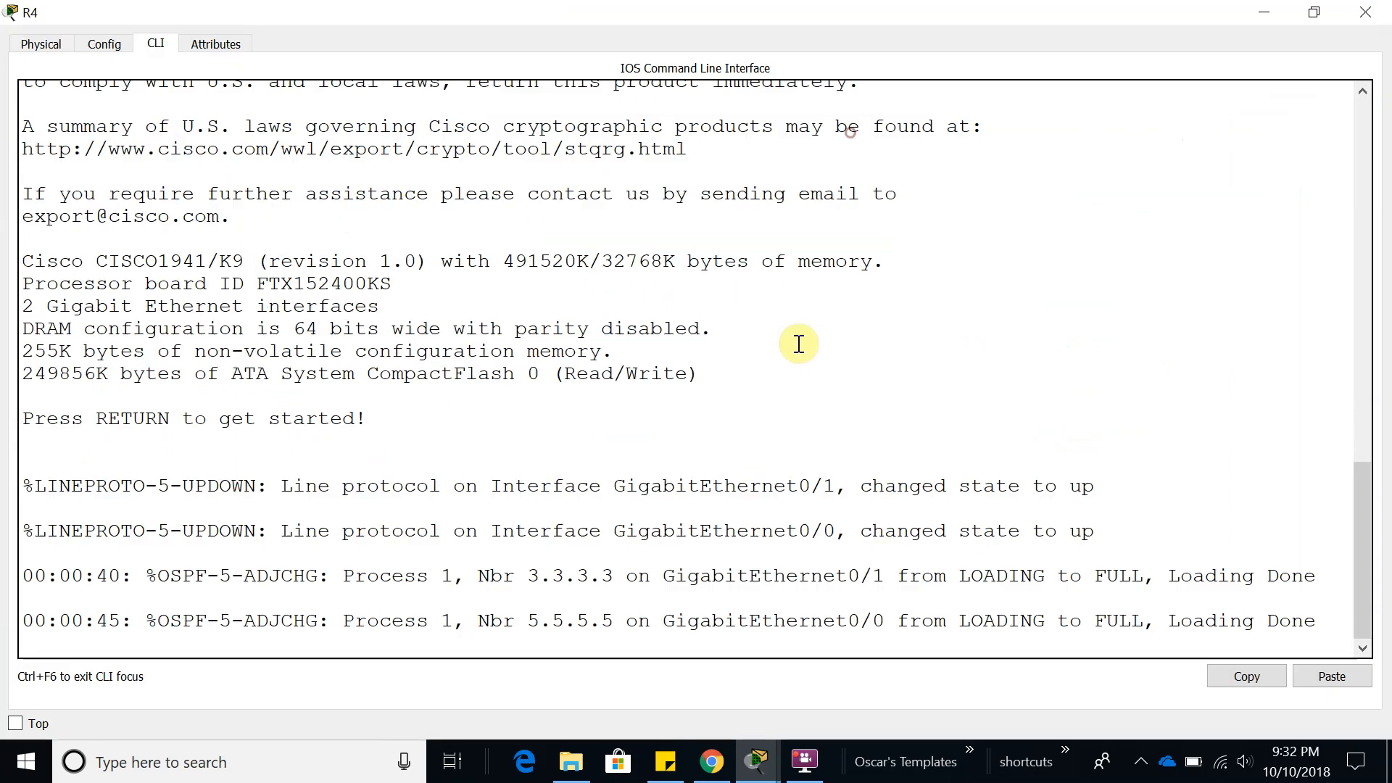
key("Return")
key("Return")
key("Return")
type("en")
key("Tab")
key("Return")
key("Return")
Run show ip route on R4, examine the routes it has learned, and close the window
type("show ip rou")
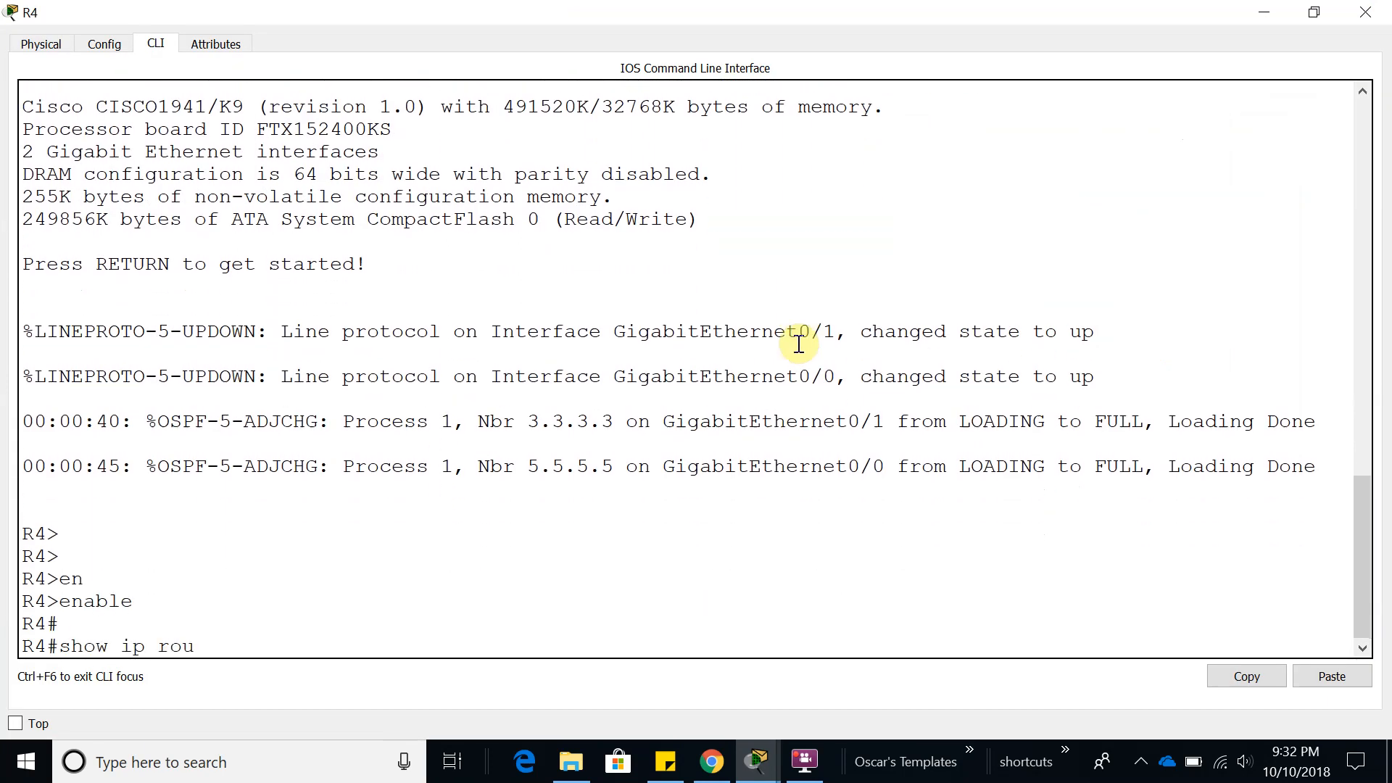
key("Tab")
key("Return")
key("Return")
key("Return")
left_click_drag(946, 554, 47, 413)
left_click(50, 419)
double_click(353, 19)
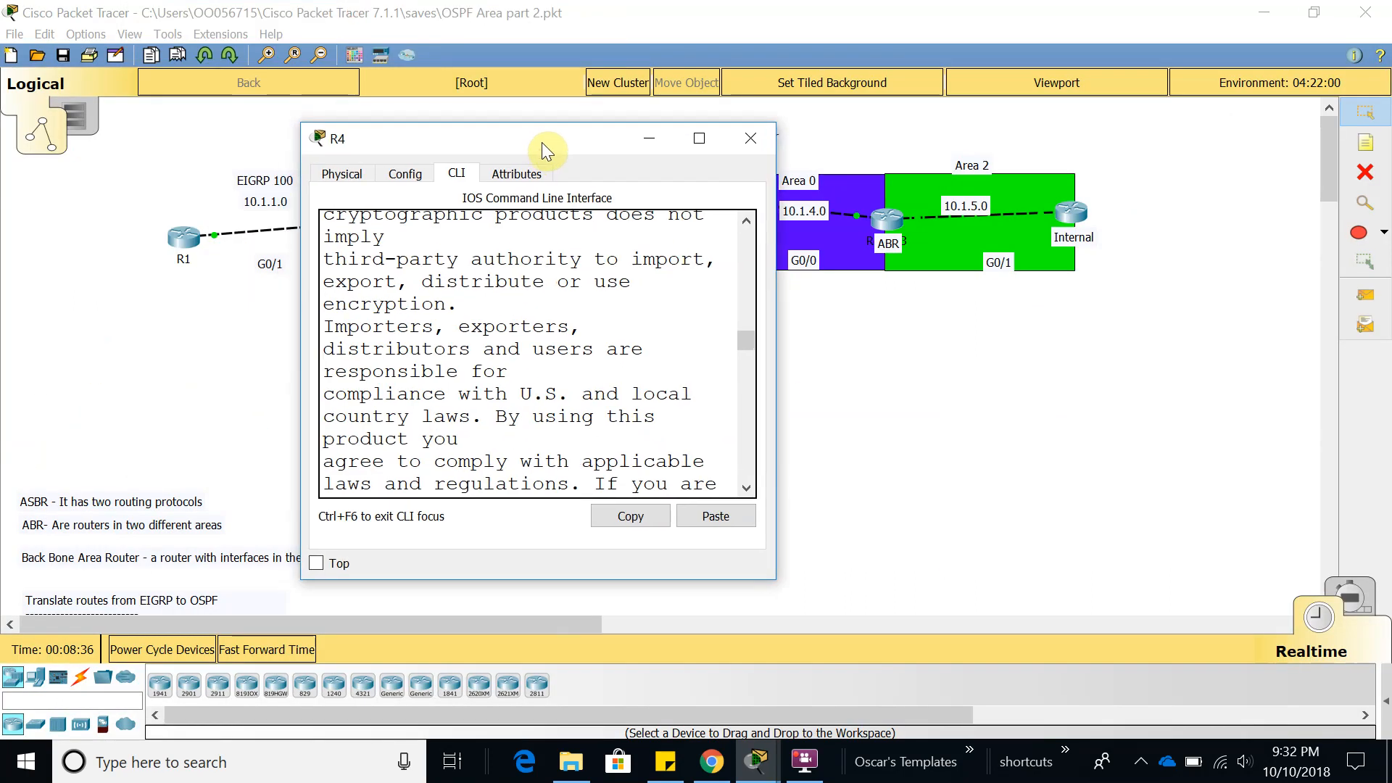
left_click(753, 137)
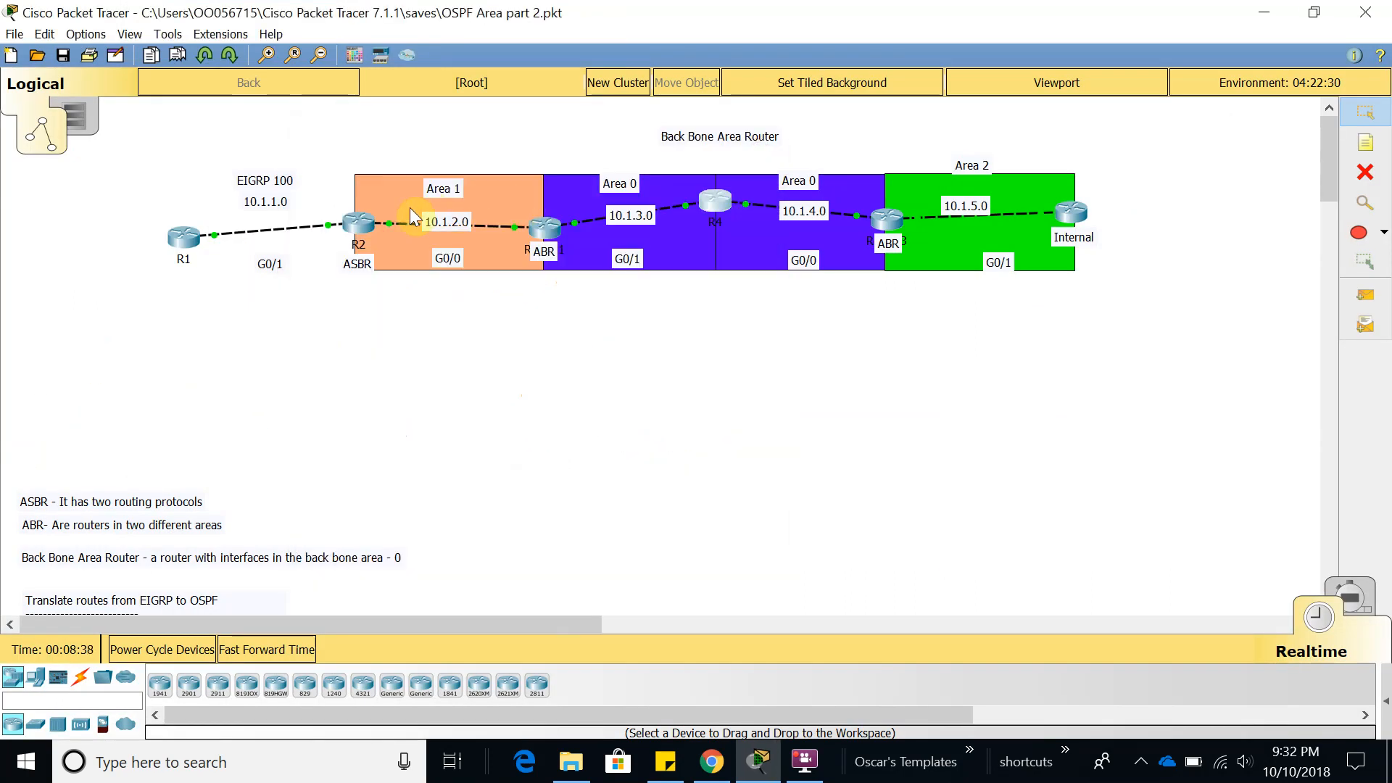
Reopen R2's command line in a maximized window and enter global configuration mode
left_click(358, 224)
left_click(860, 140)
type("confi")
key("Tab")
type("terminal")
key("Return")
key("Return")
key("Return")
key("Return")
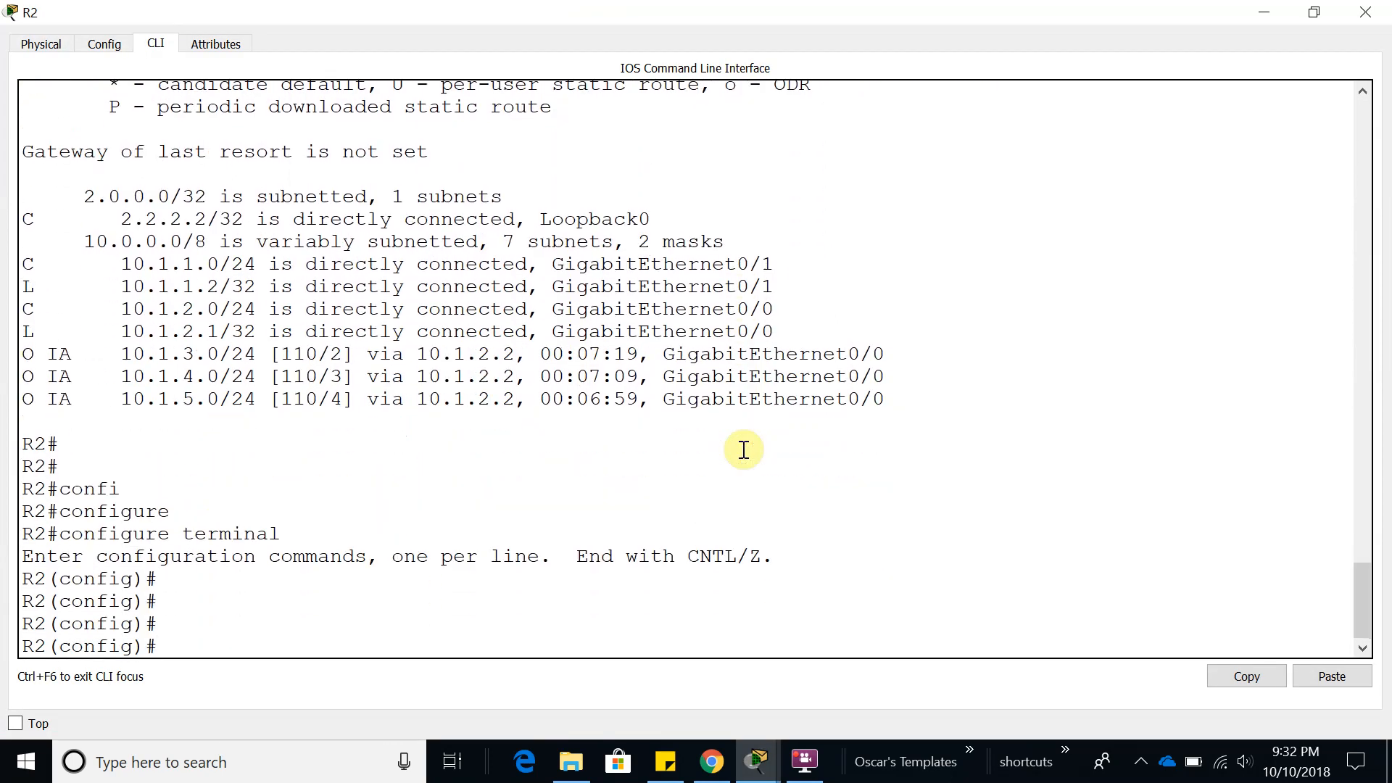
Enter router configuration mode for EIGRP autonomous system 100 on R2
type("ei")
key("Tab")
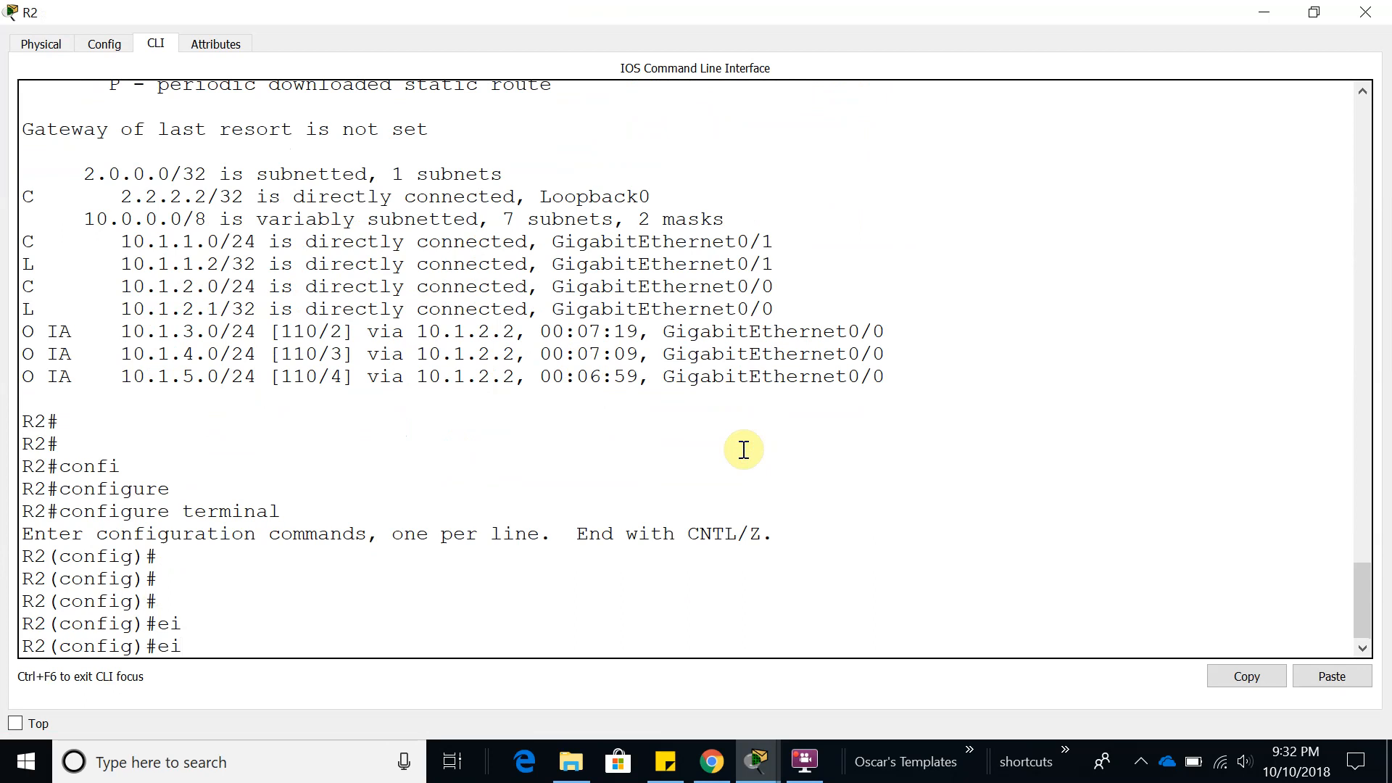
type("rou")
key("Tab")
type("i")
key("Tab")
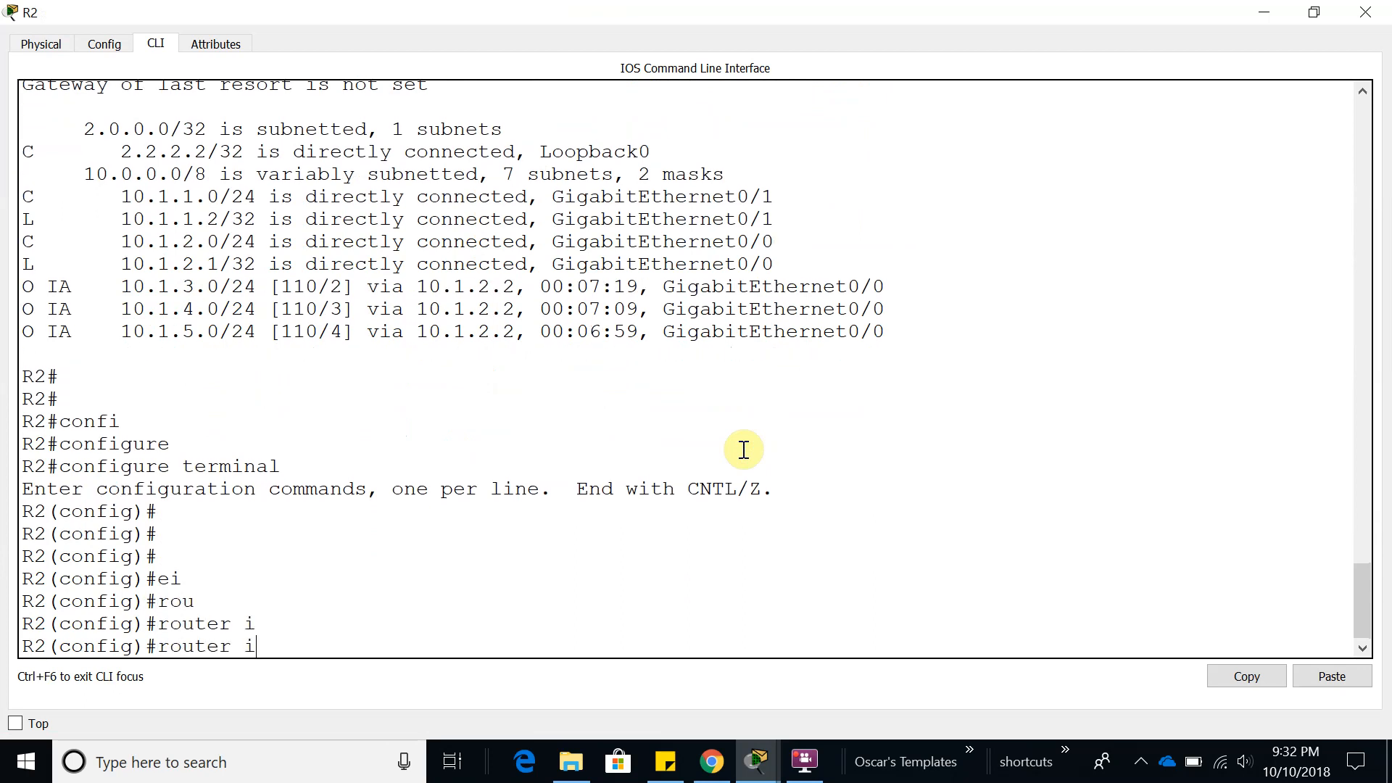
key("Tab")
type("10")
key("Return")
key("Up")
type("0")
key("Return")
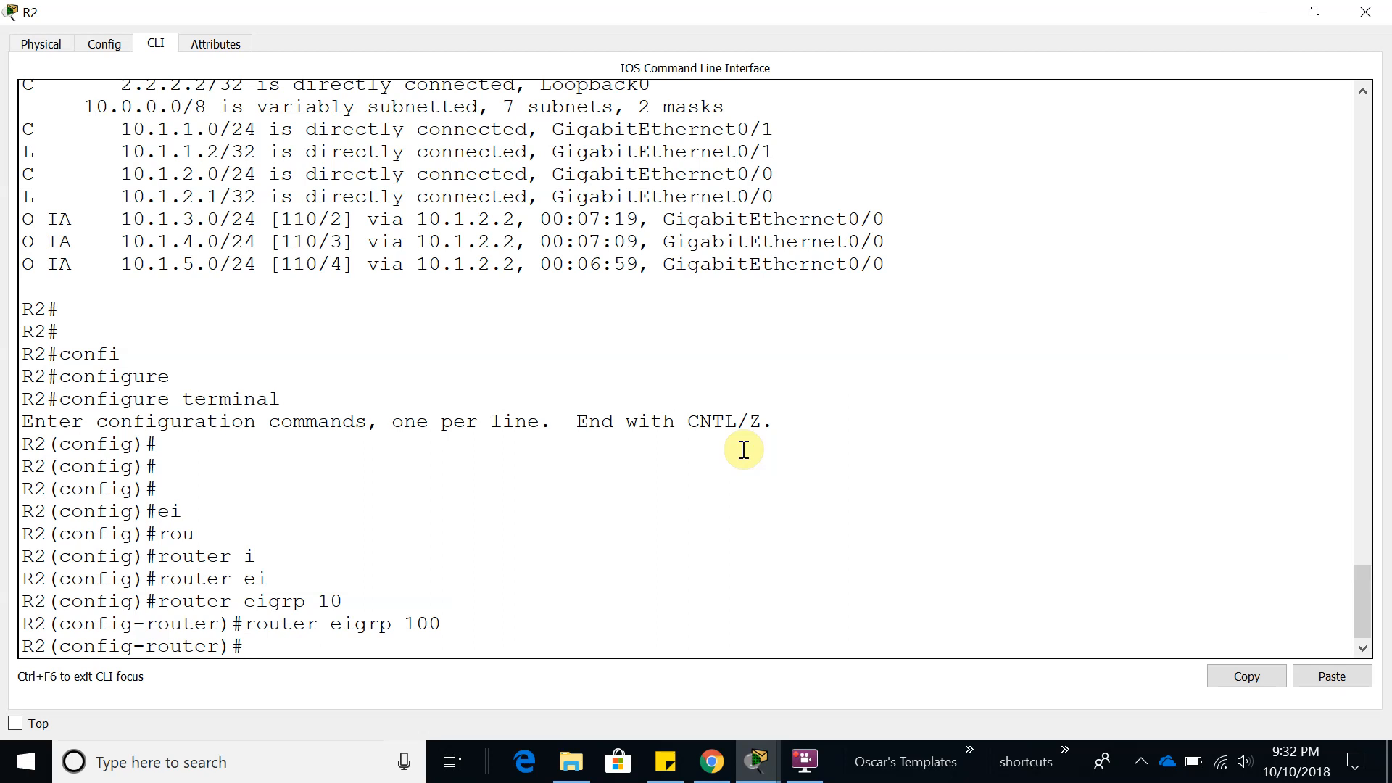
Begin a redistribute ospf 1 command in R2's EIGRP process and look up its available options
type("redi")
key("Tab")
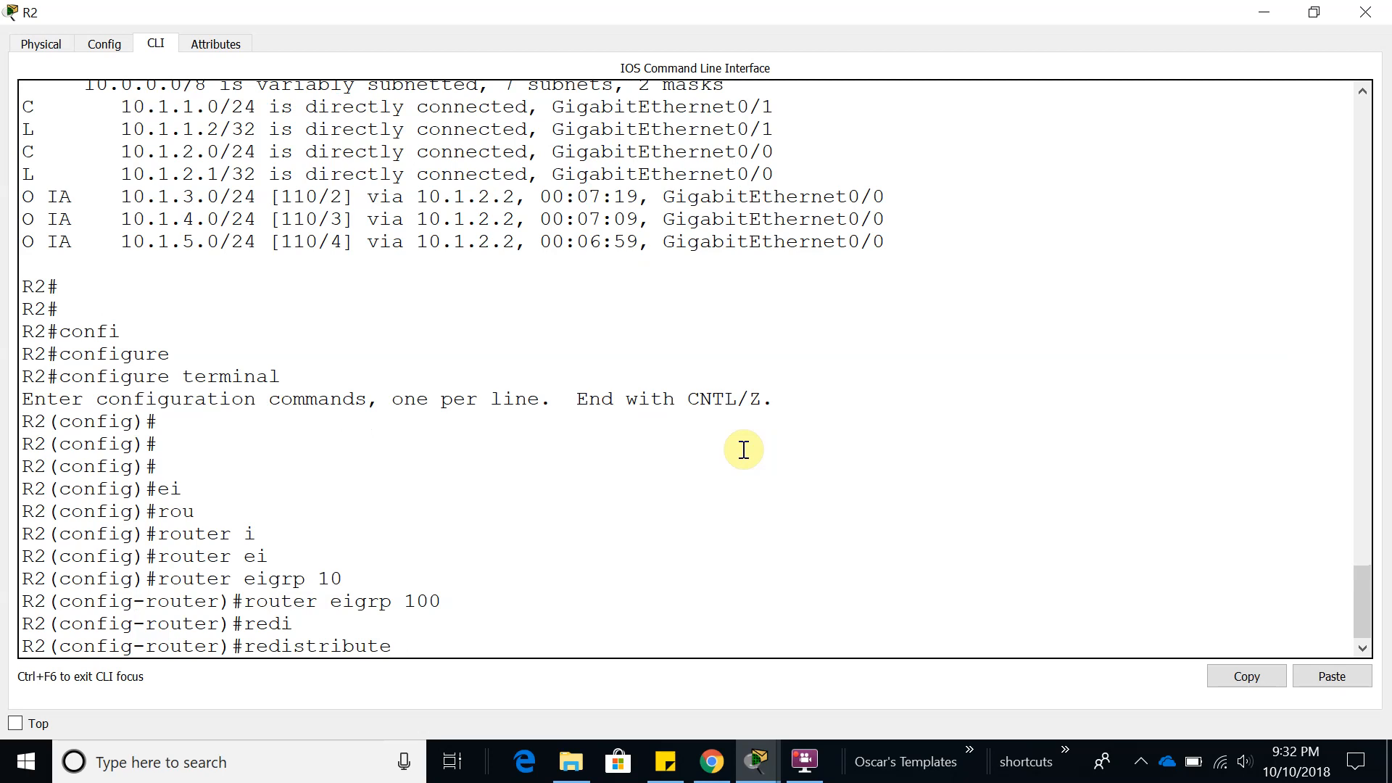
type("o")
key("Tab")
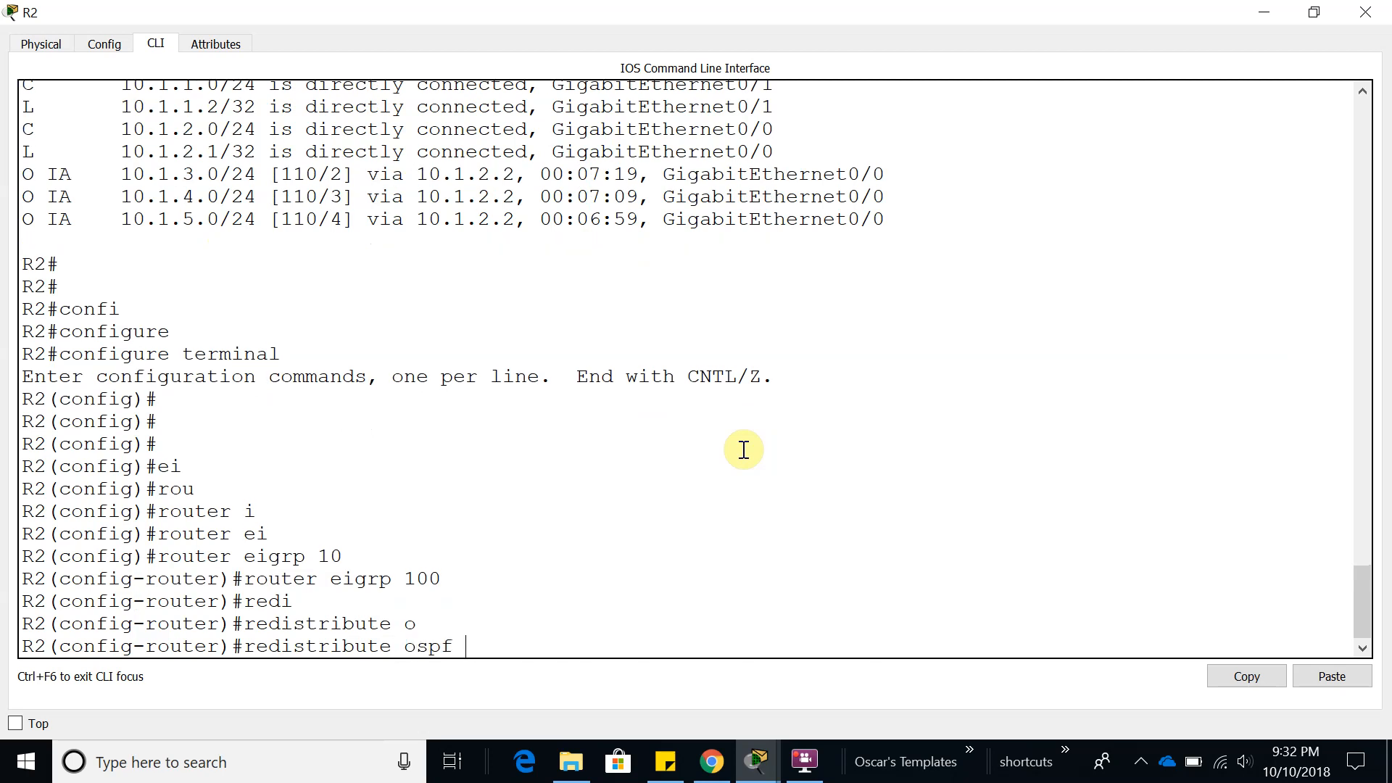
type("1 ?")
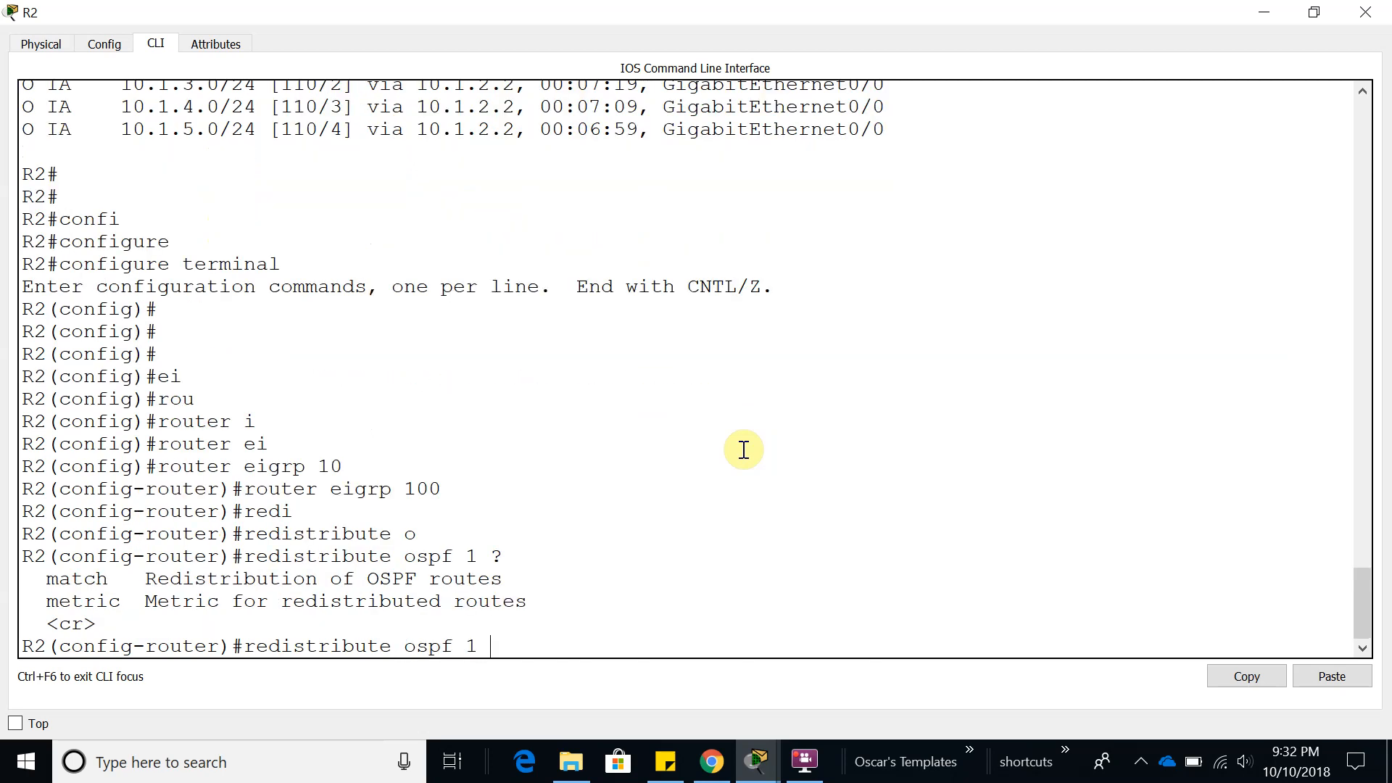
double_click(67, 598)
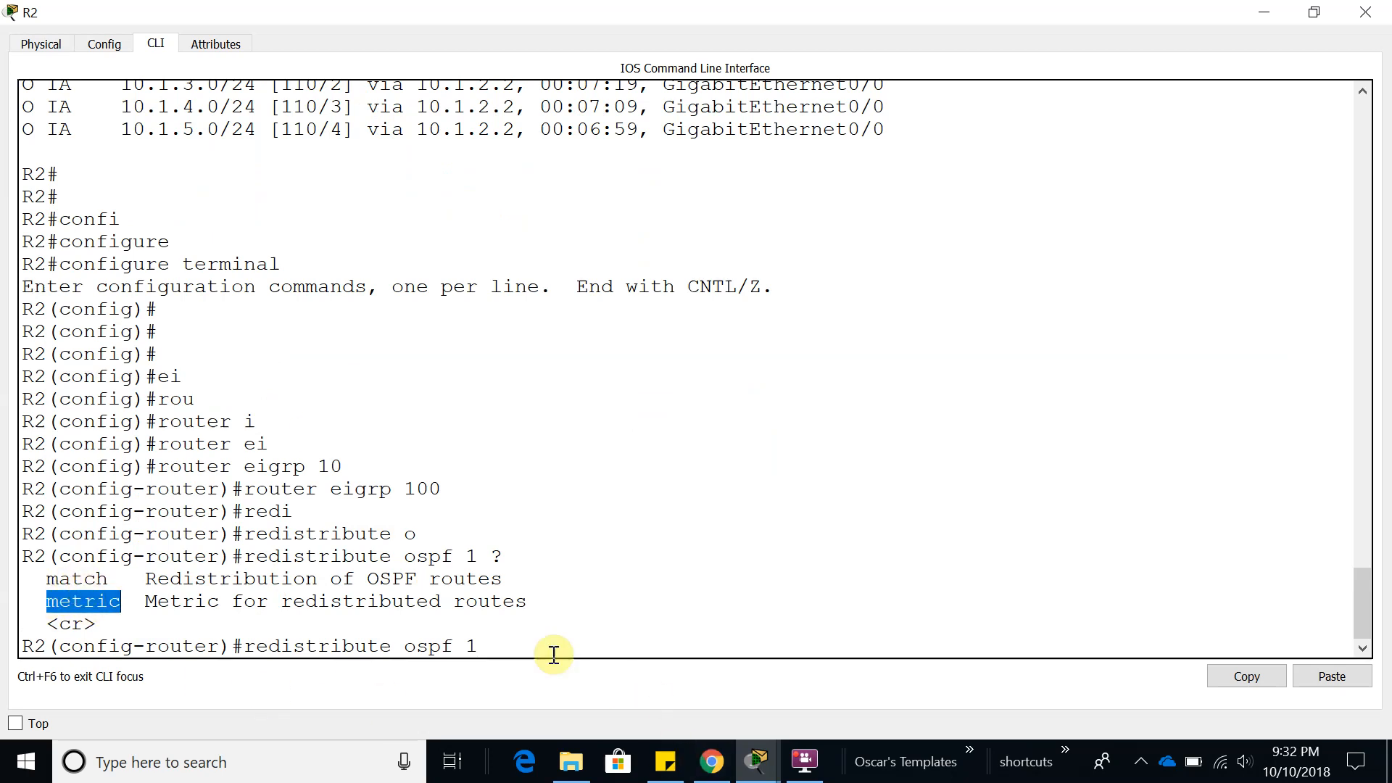
Extend R2's redistribute ospf 1 command with the metric keyword, look up its required value, and check the topology
left_click(539, 648)
type("me")
key("Tab")
key("Return")
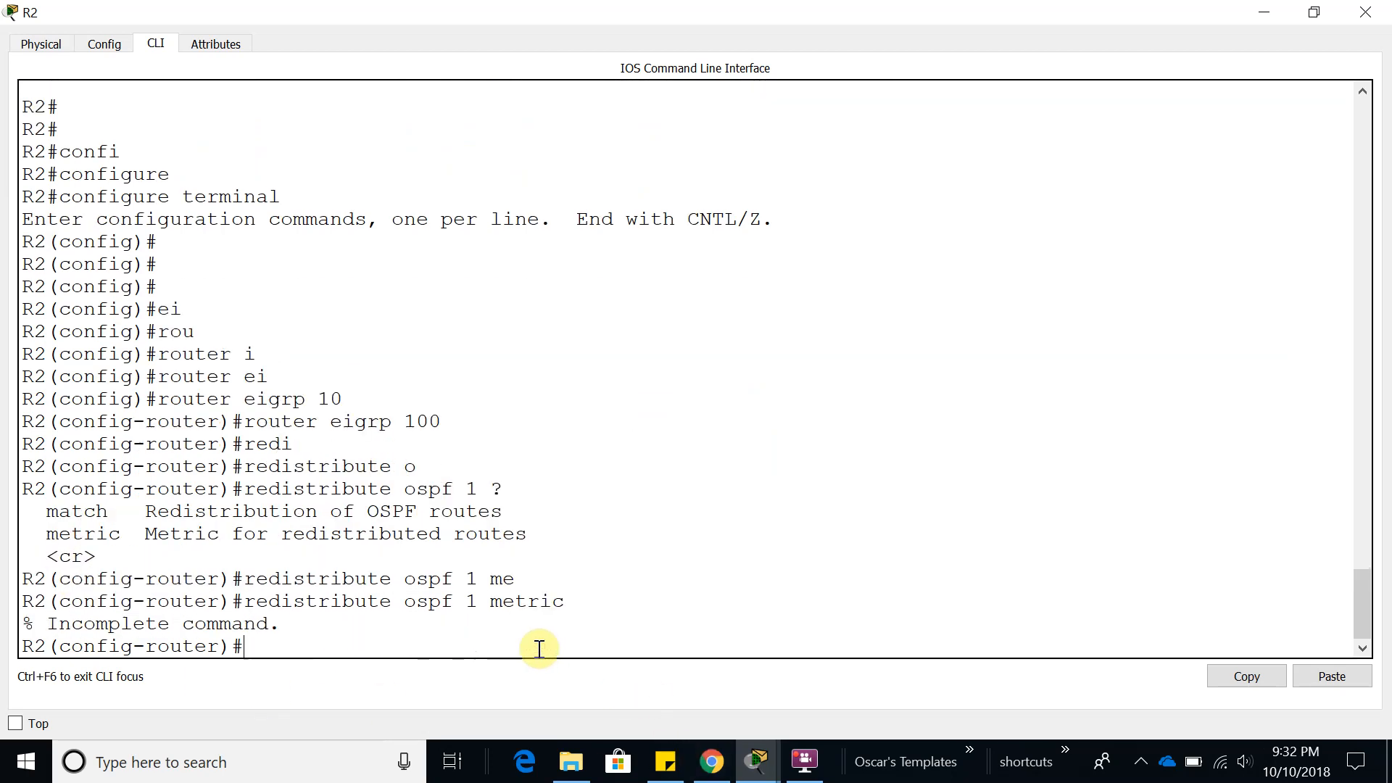
key("Up")
type("?")
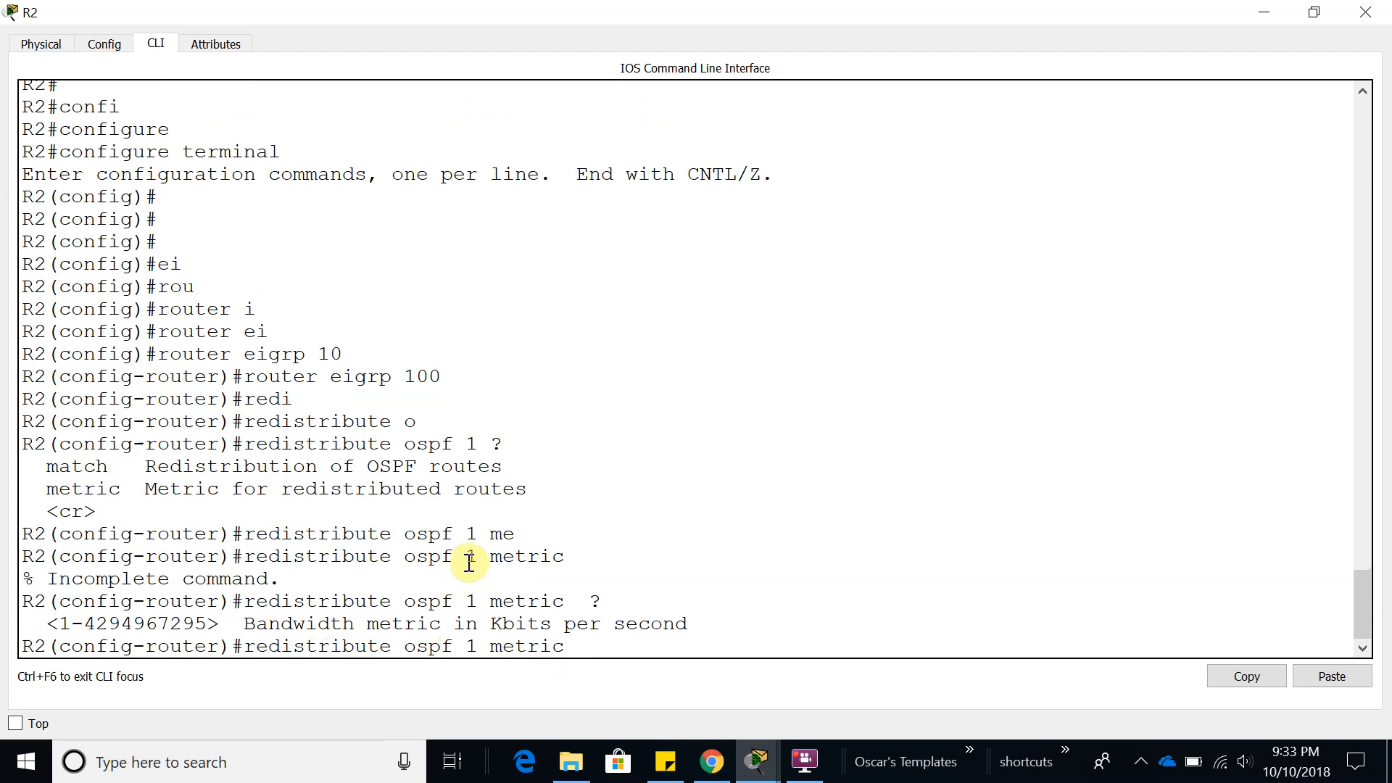
double_click(1062, 8)
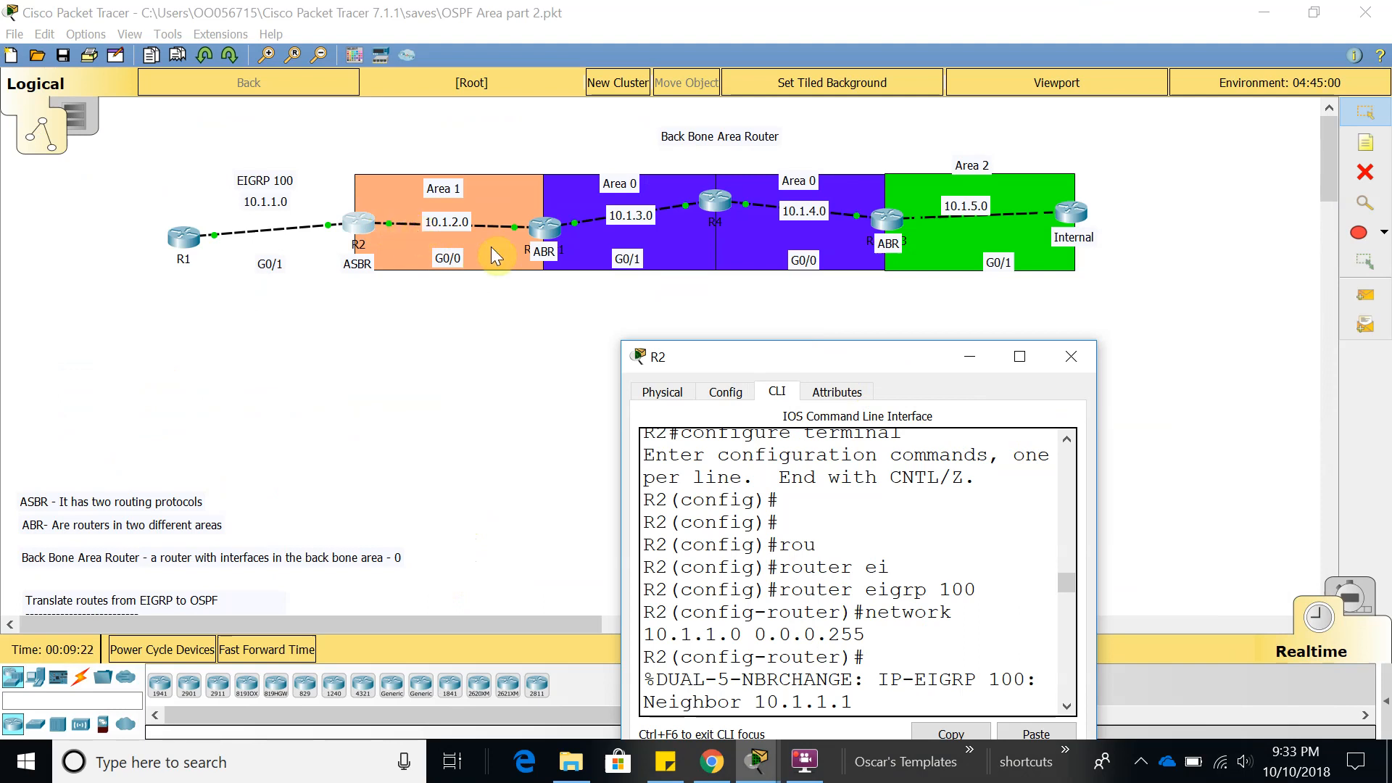
left_click(1019, 356)
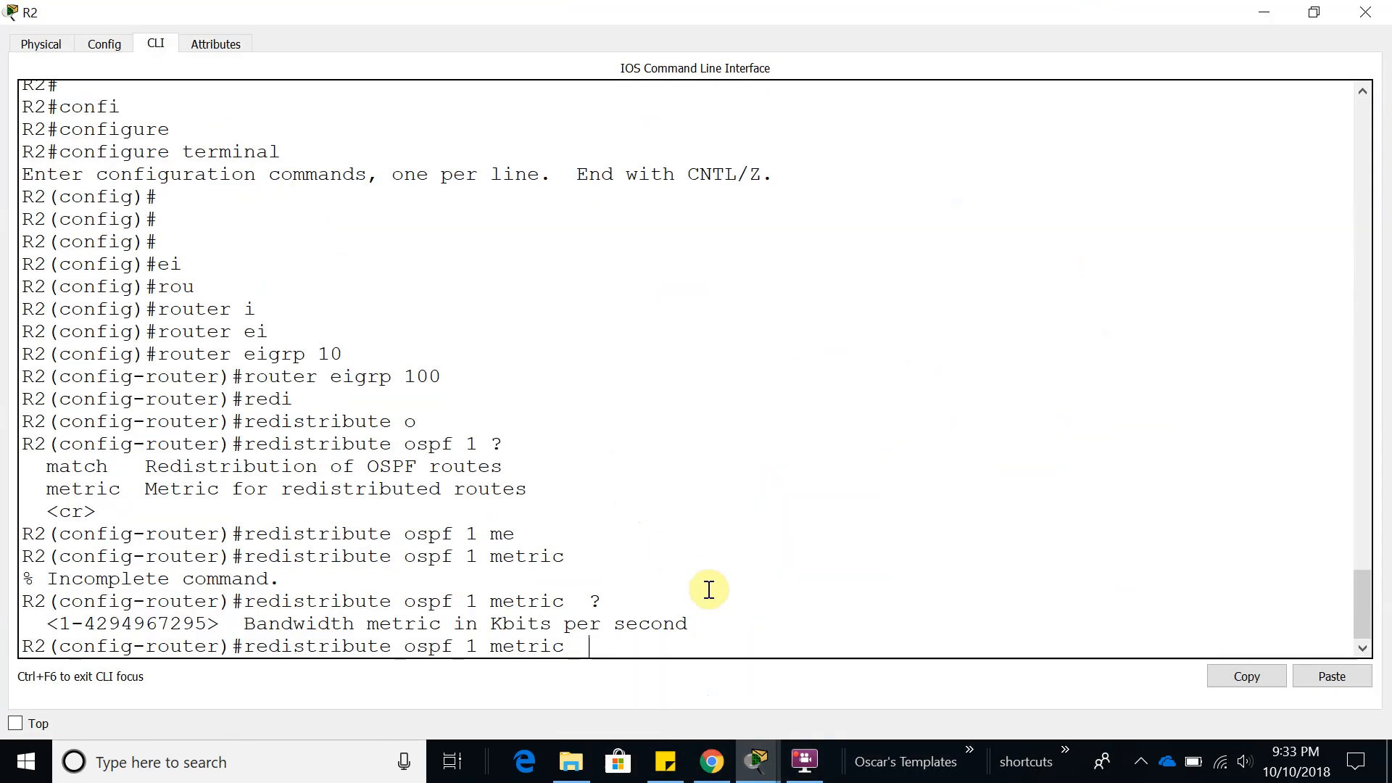
Abandon the incomplete redistribute command and return R2 to privileged EXEC mode
key("Return")
key("Return")
type("end")
key("Return")
Run show ip interface g0/0 on R2 and examine the interface's MTU
type("show ip")
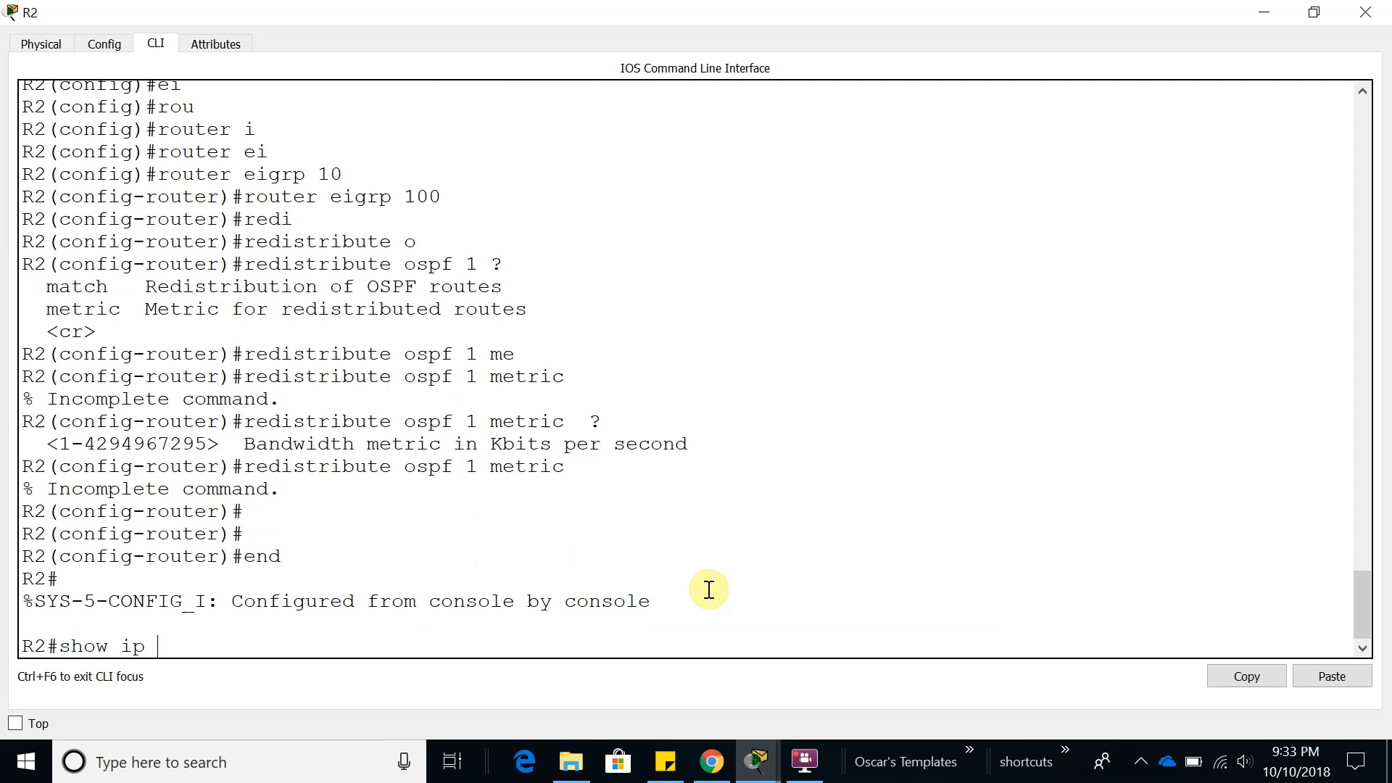
type(" int")
key("Tab")
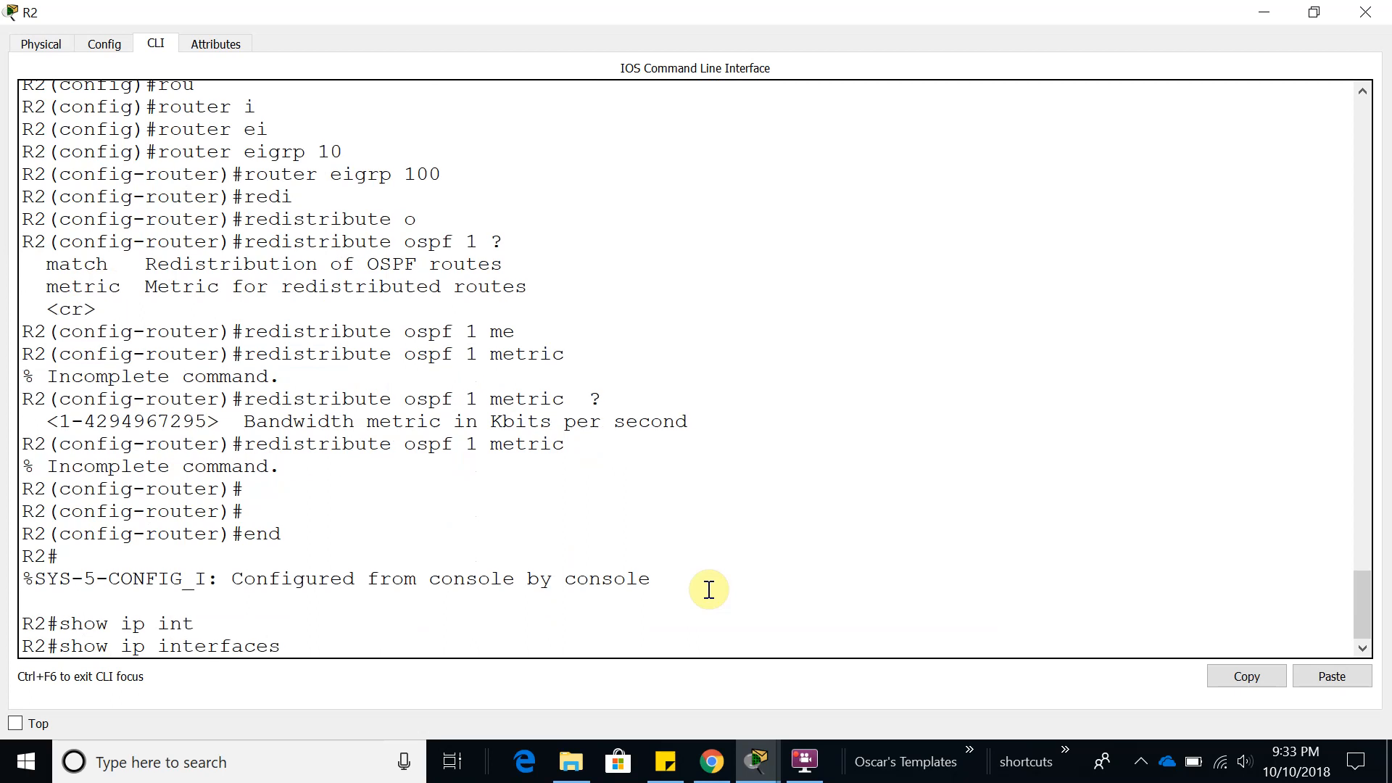
type("s g0/0")
key("Return")
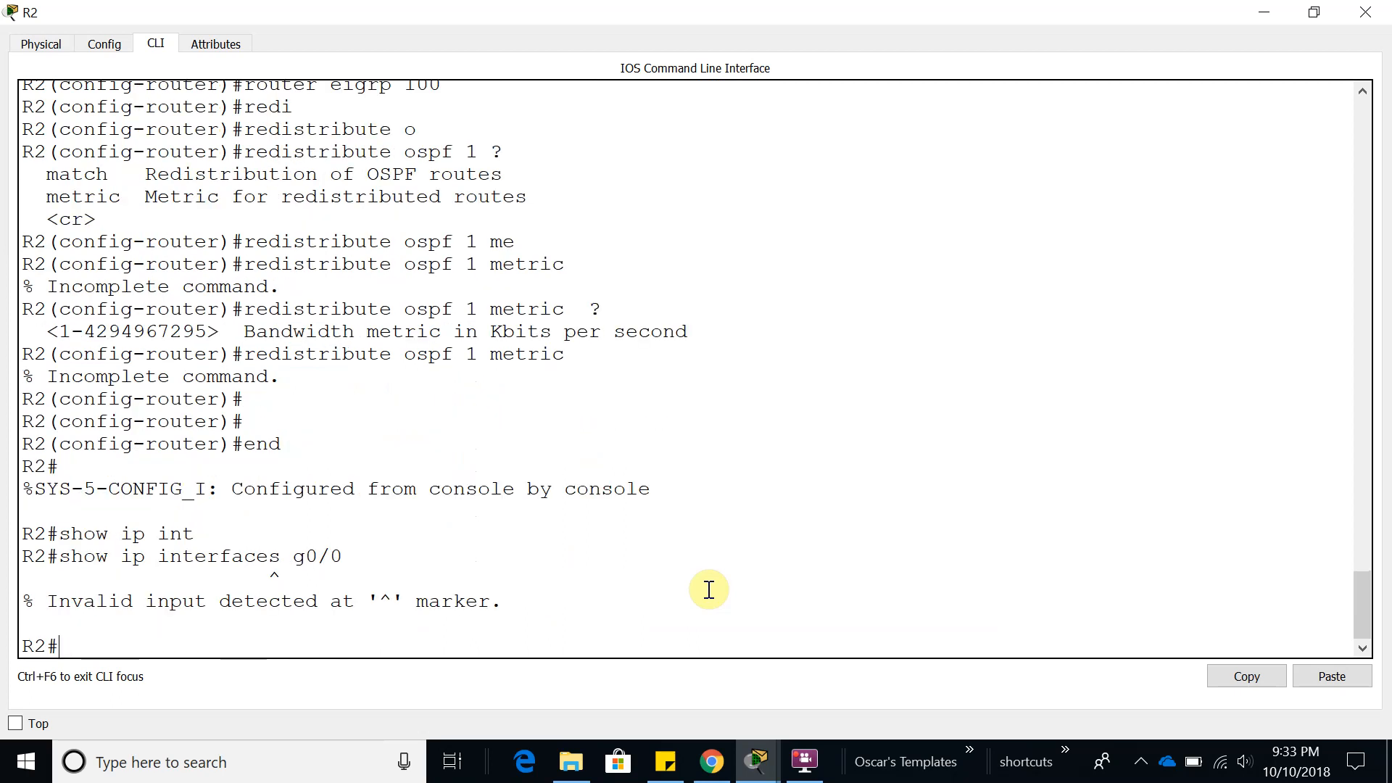
key("Up")
key("Left")
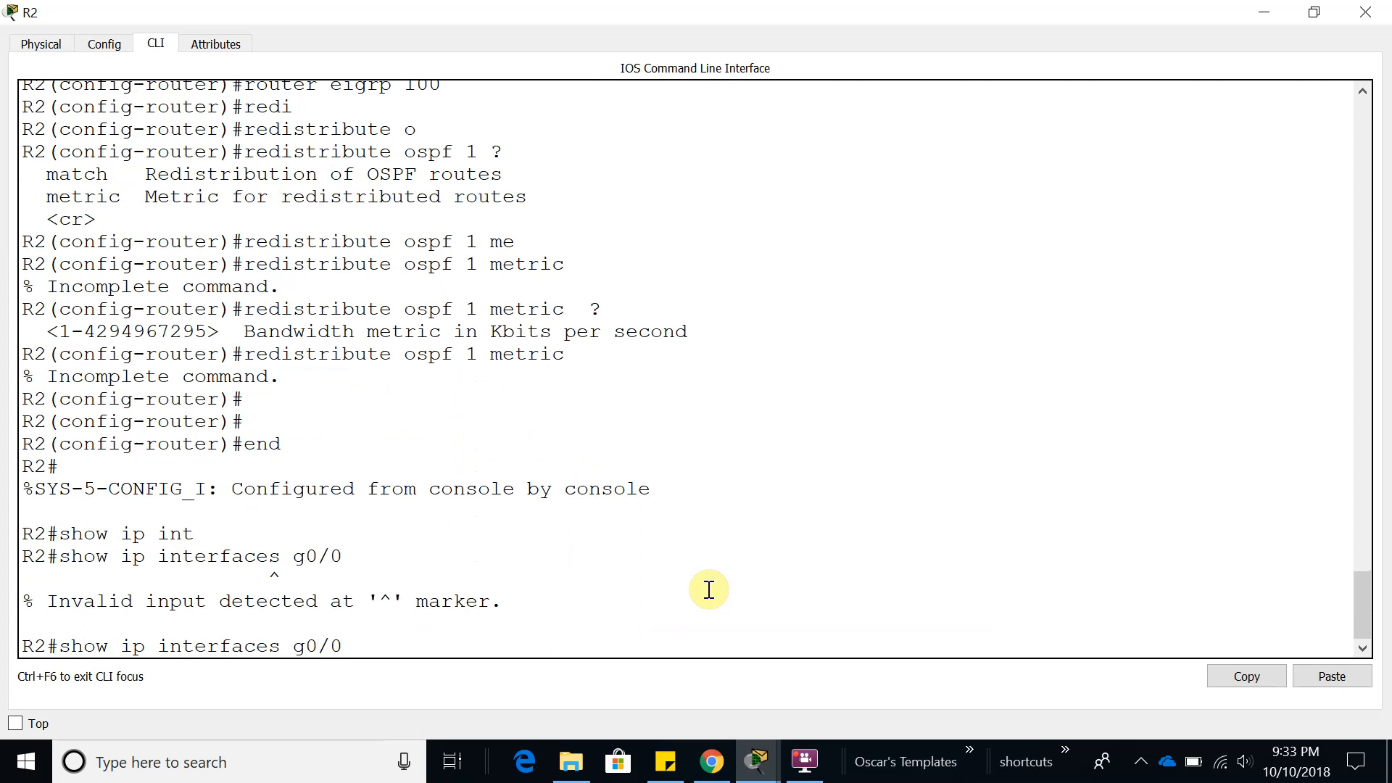
key("BackSpace")
key("Return")
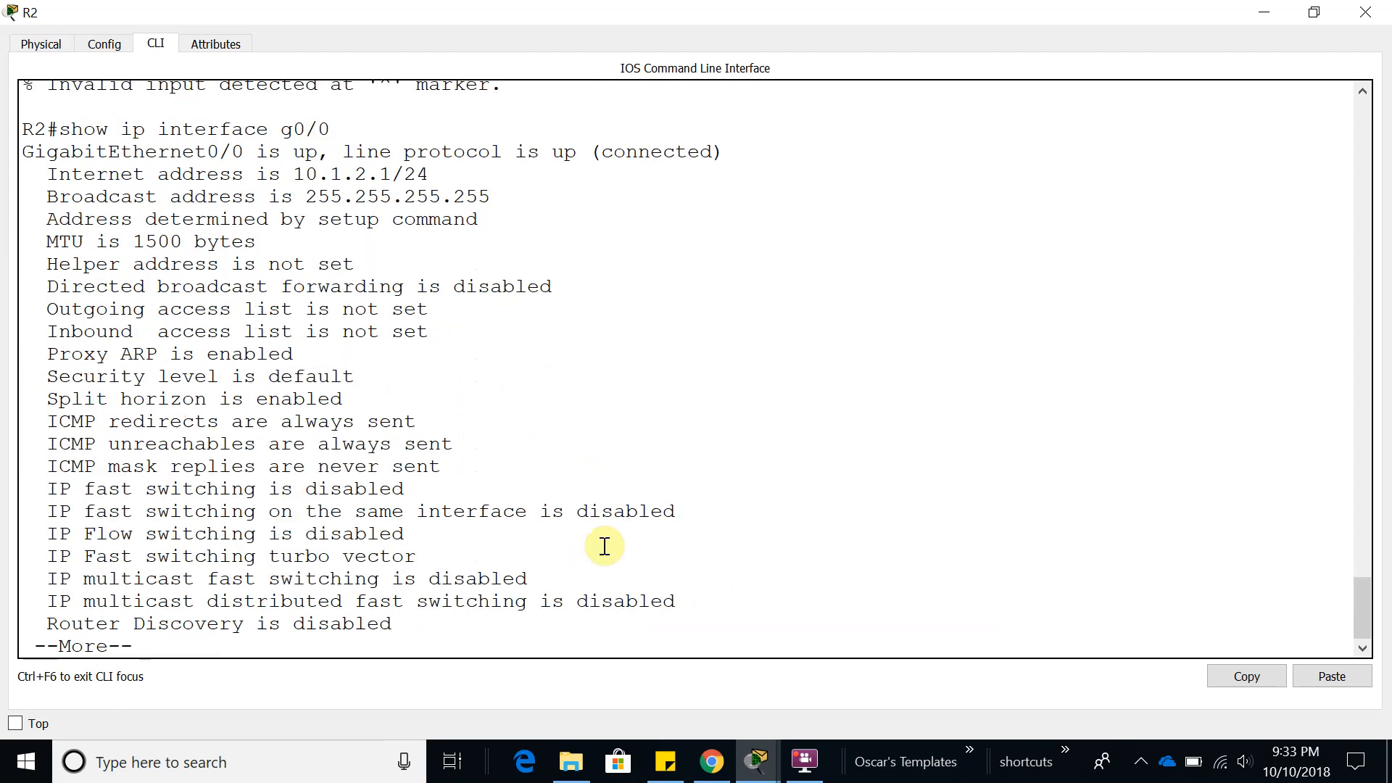
double_click(151, 243)
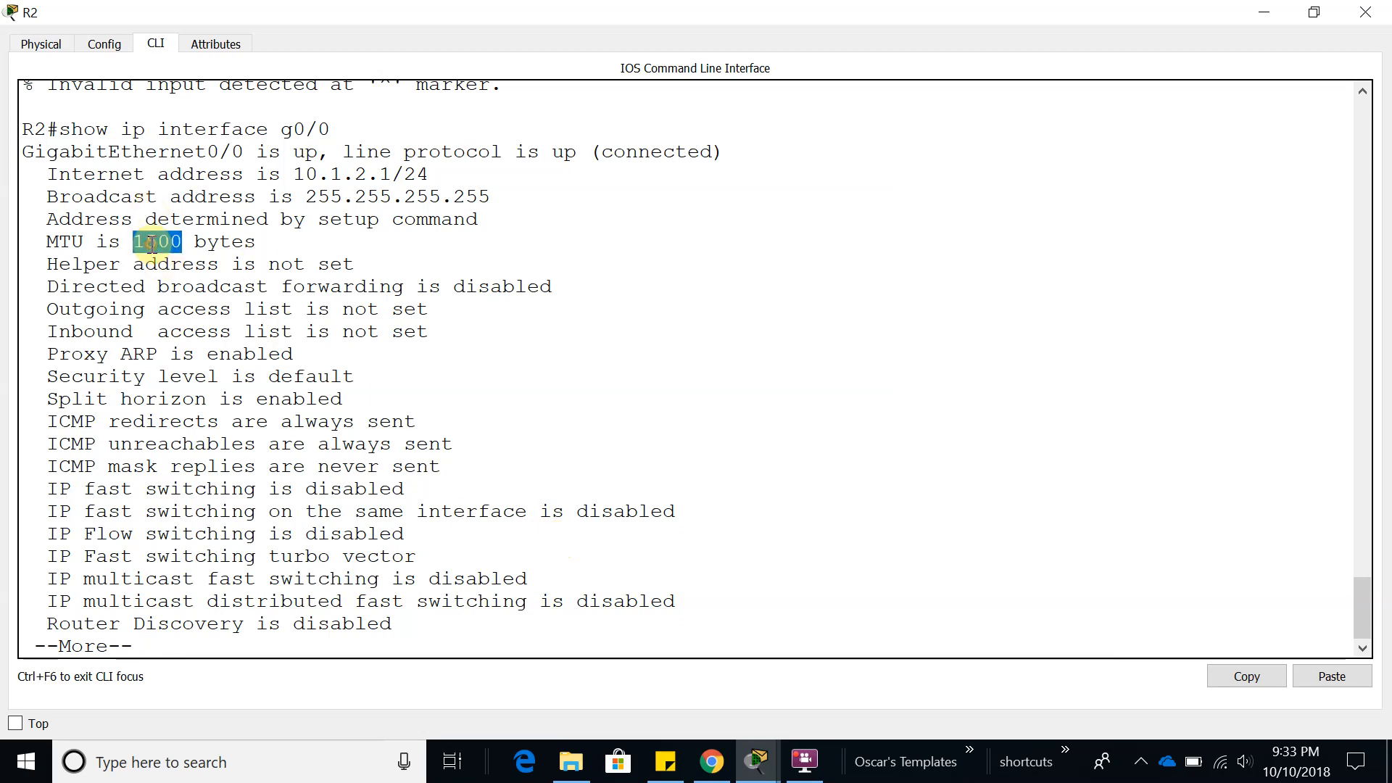
left_click(284, 634)
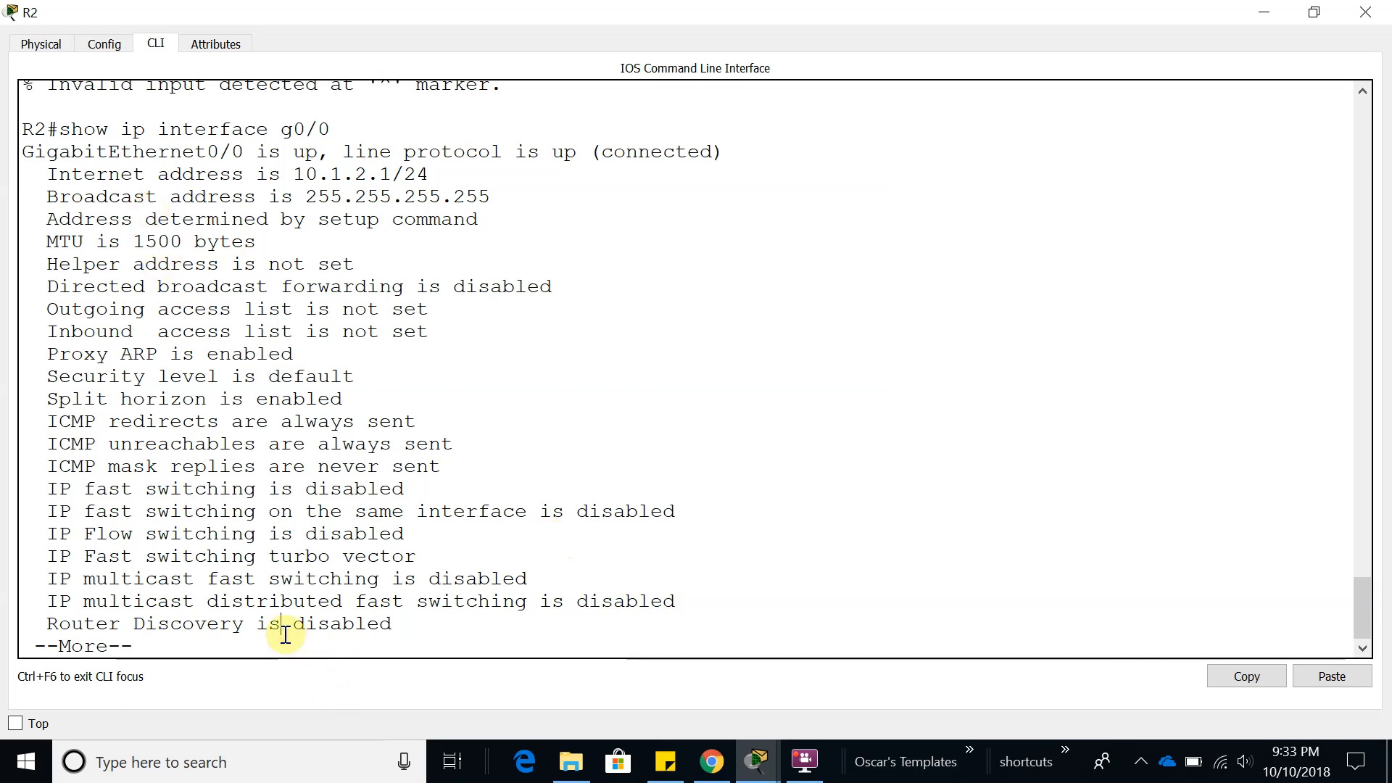
Page through the rest of the show ip interface output until R2's prompt returns
key("Return")
key("Return")
key("Return")
key("Return")
key("Return")
key("Return")
key("Return")
key("Return")
key("Return")
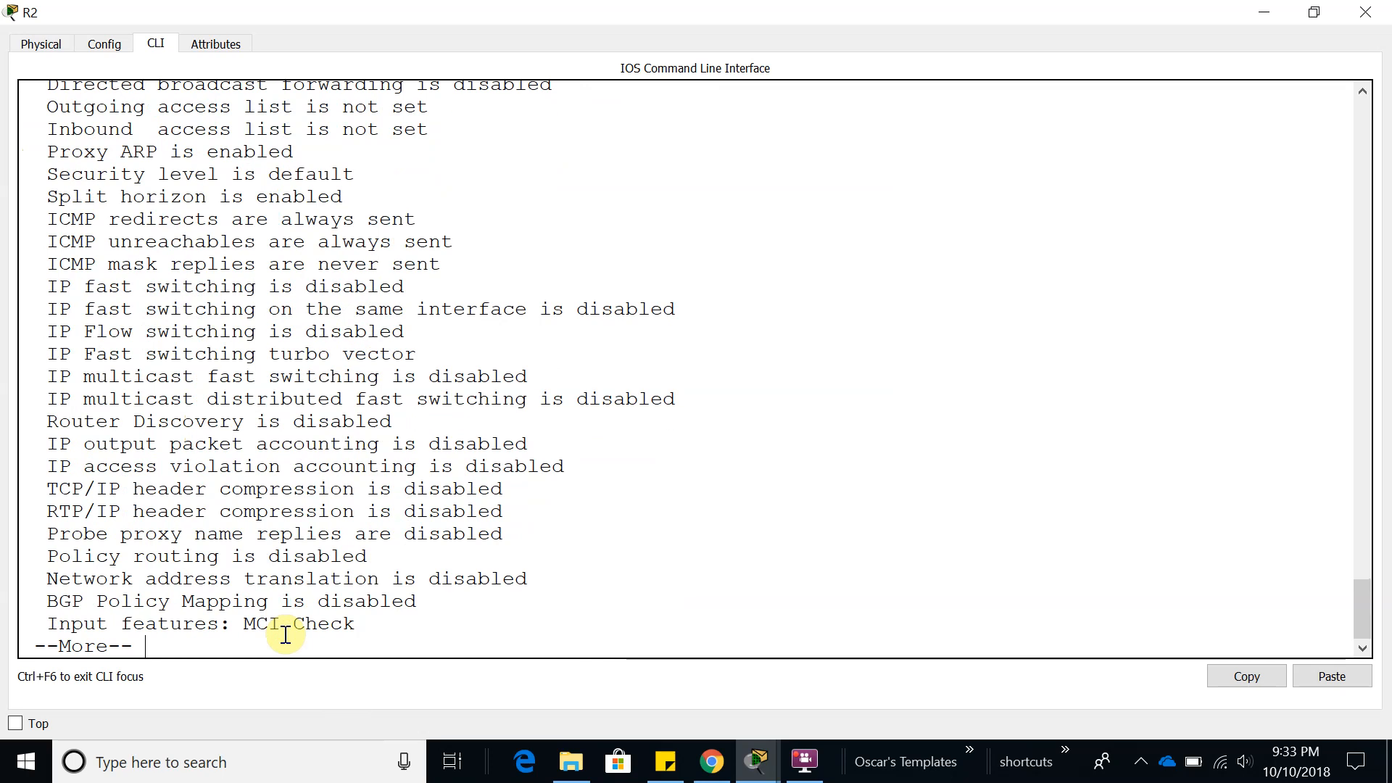
key("Return")
key("Return")
key("Return")
Run show interfaces g0/0 on R2
type("show i")
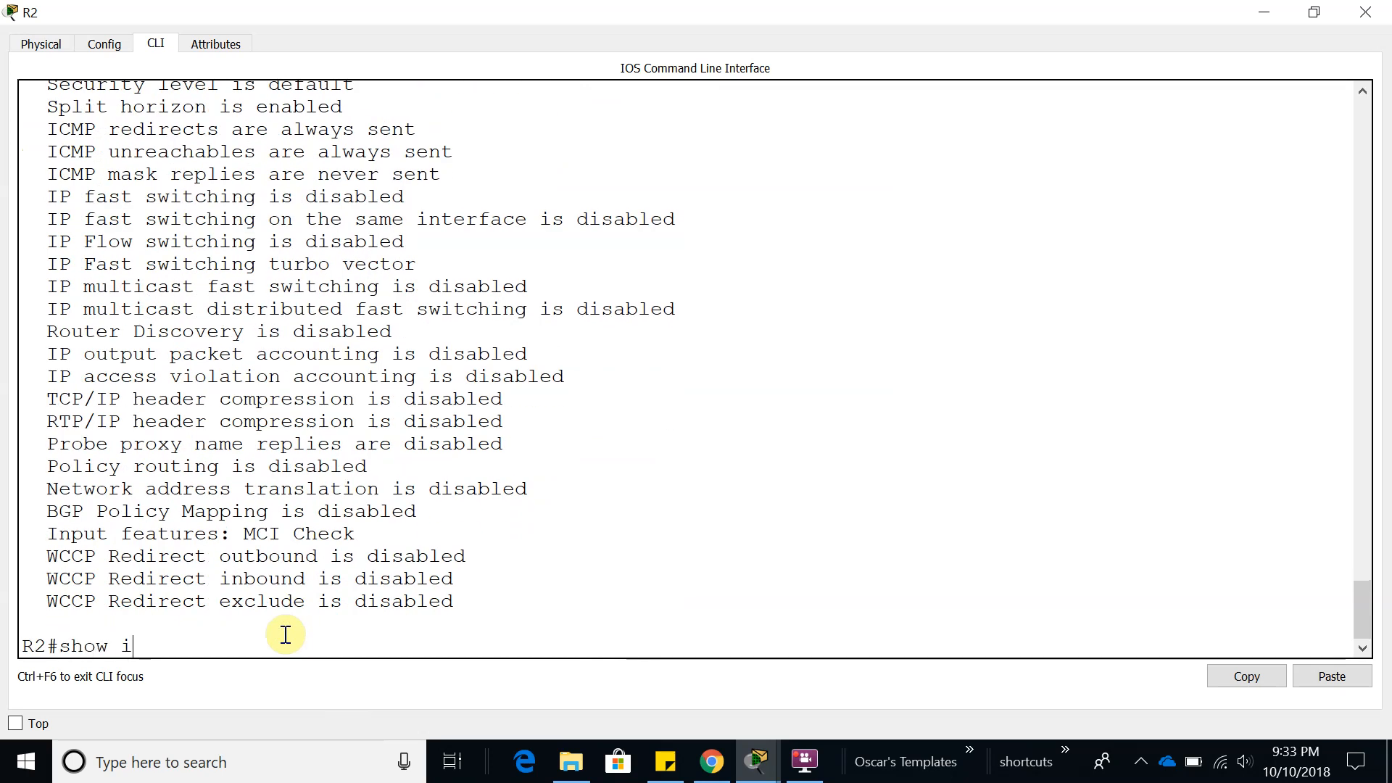
type("nt")
key("Tab")
type("g0/0")
key("Return")
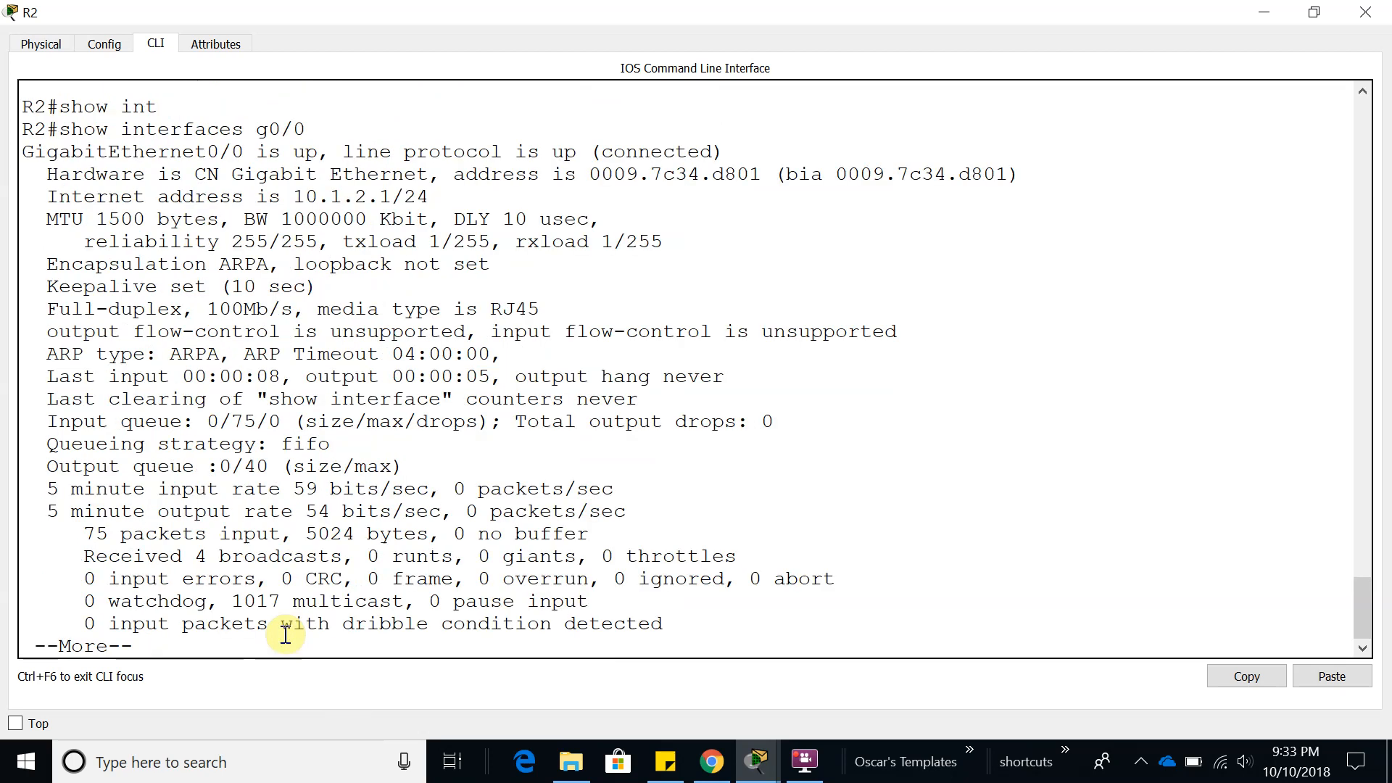
Examine g0/0's bandwidth, MTU, reliability, load and delay values, and finish paging through the output
double_click(316, 221)
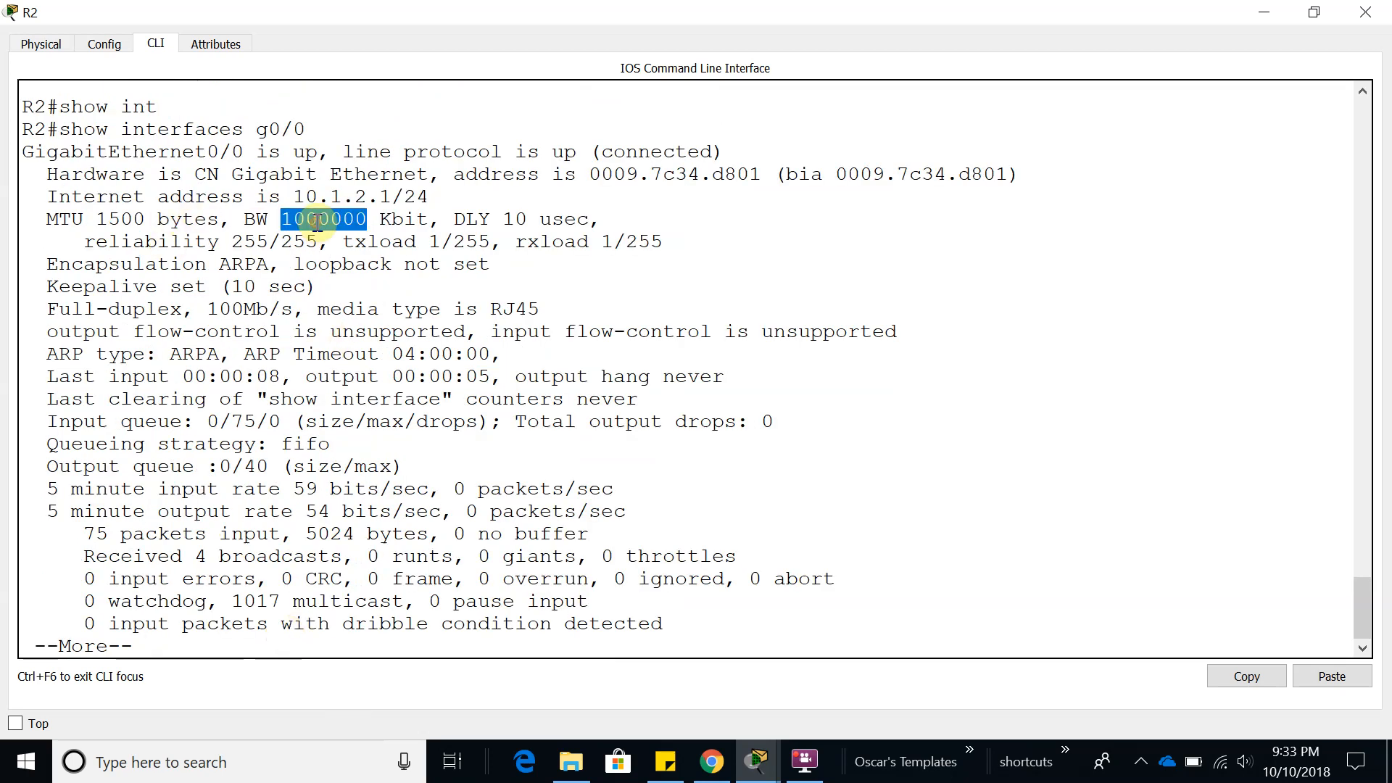
double_click(121, 219)
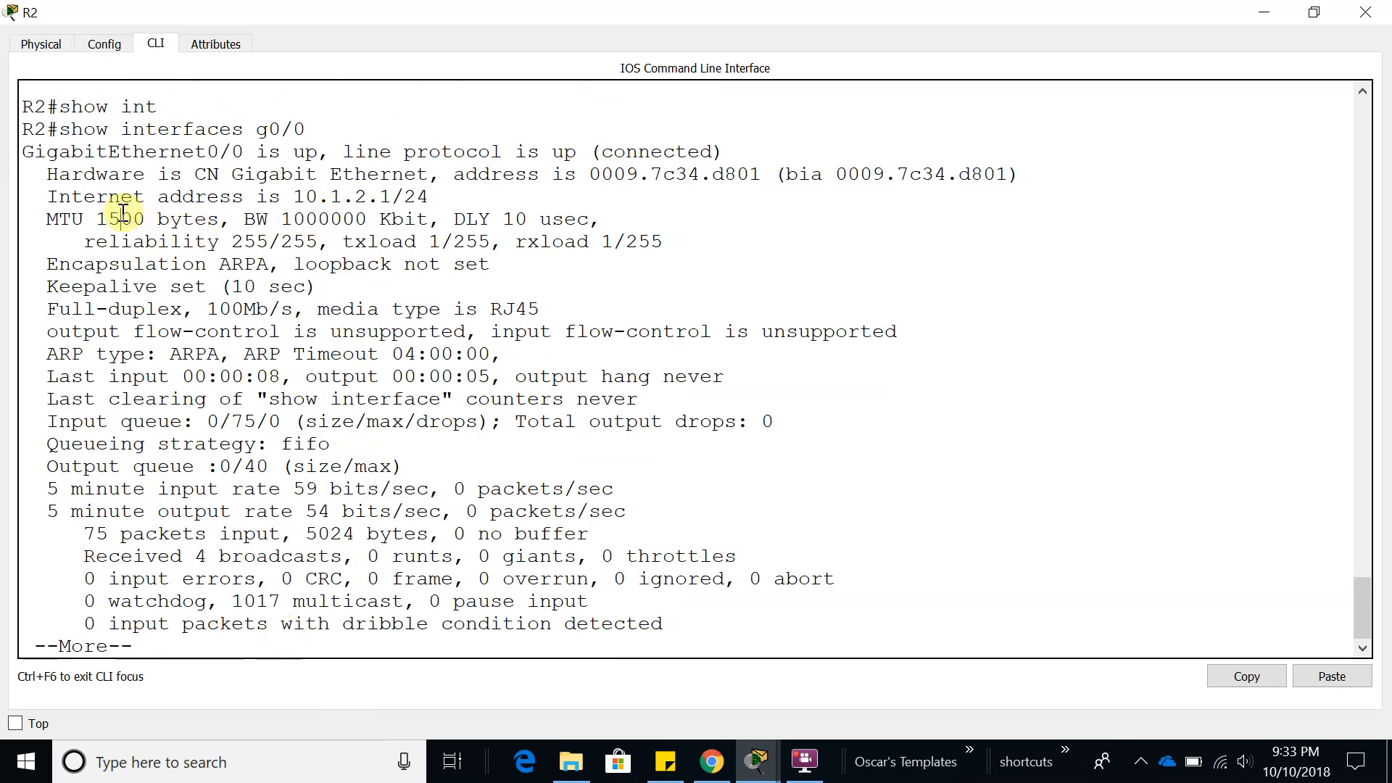
double_click(245, 243)
double_click(400, 242)
double_click(433, 242)
double_click(471, 219)
double_click(513, 219)
key("space")
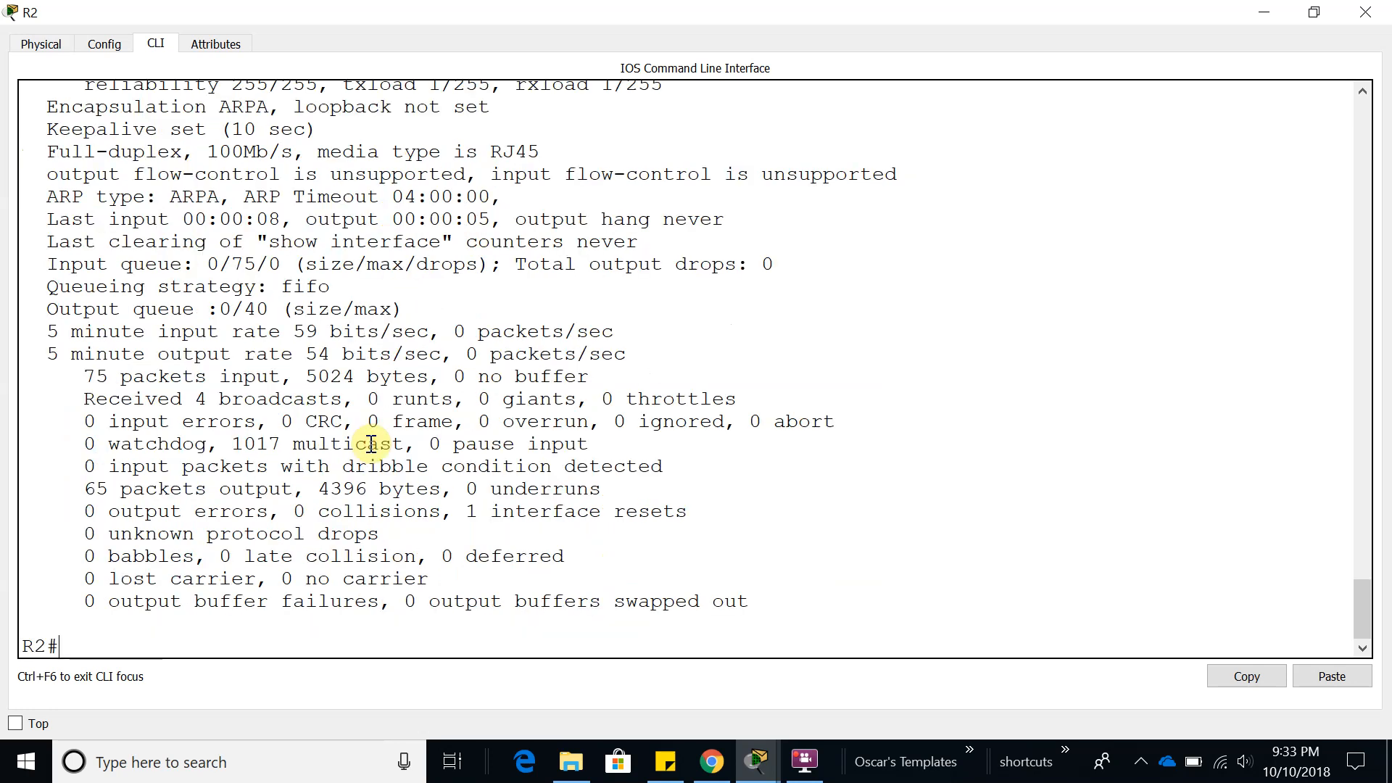
Enter global configuration mode on R2 from the terminal
type("confi")
key("Tab")
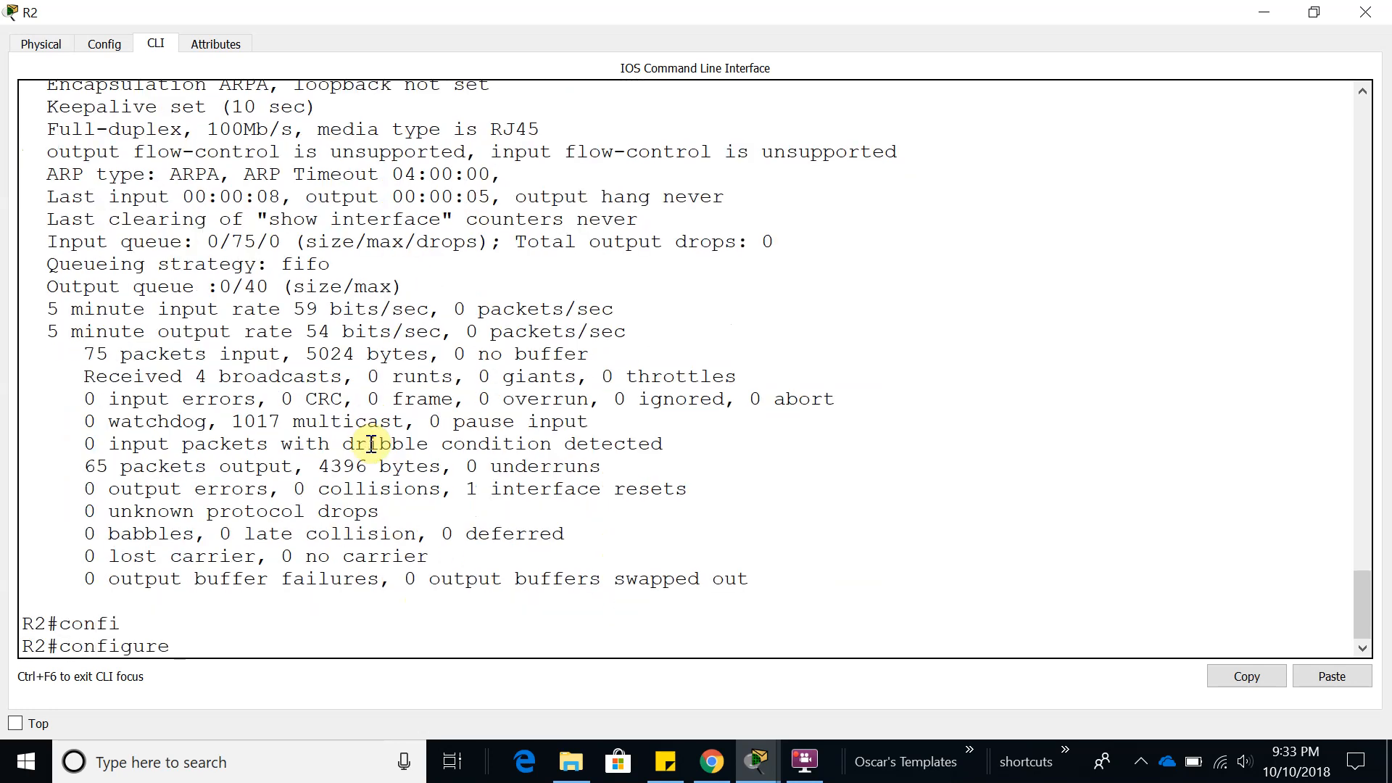
key("Return")
key("Return")
key("Return")
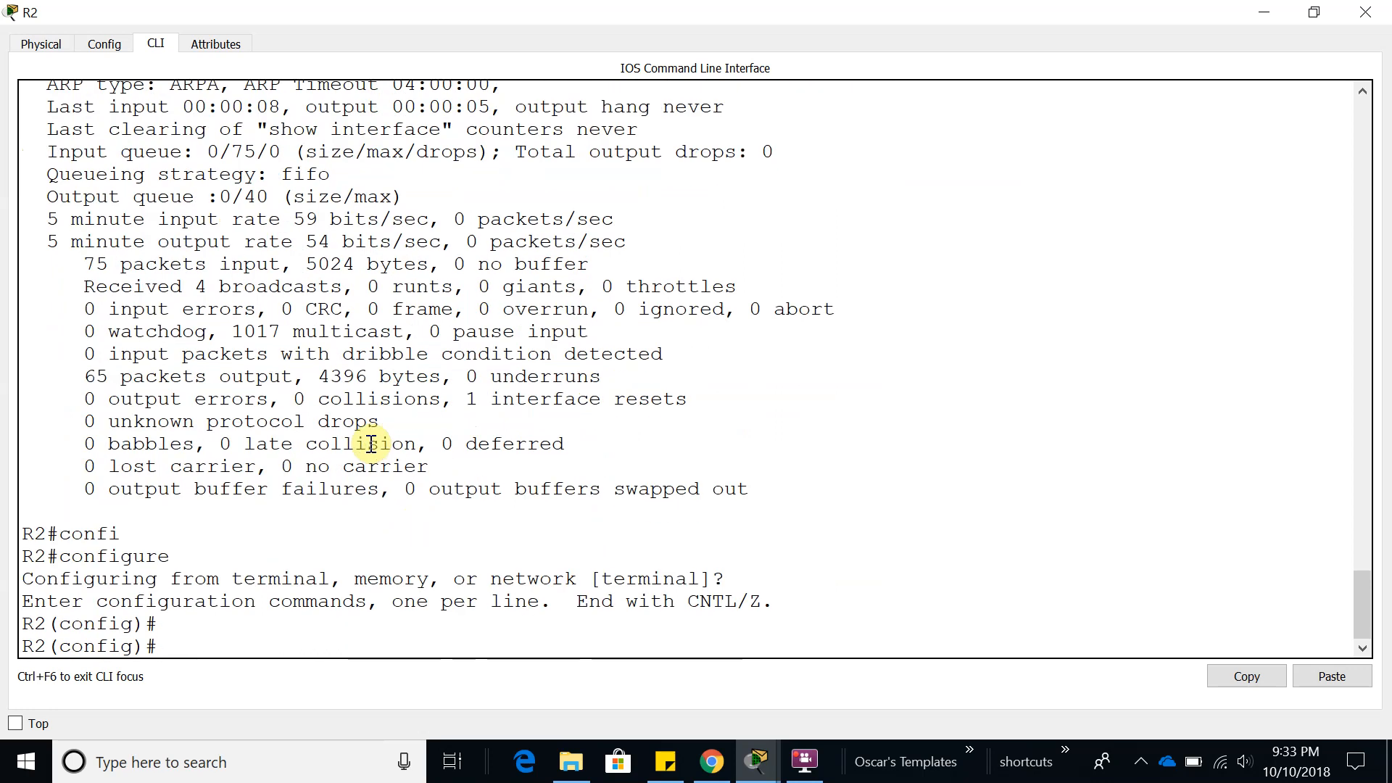
Enter router configuration mode for EIGRP 100 on R2
type("rou")
key("Tab")
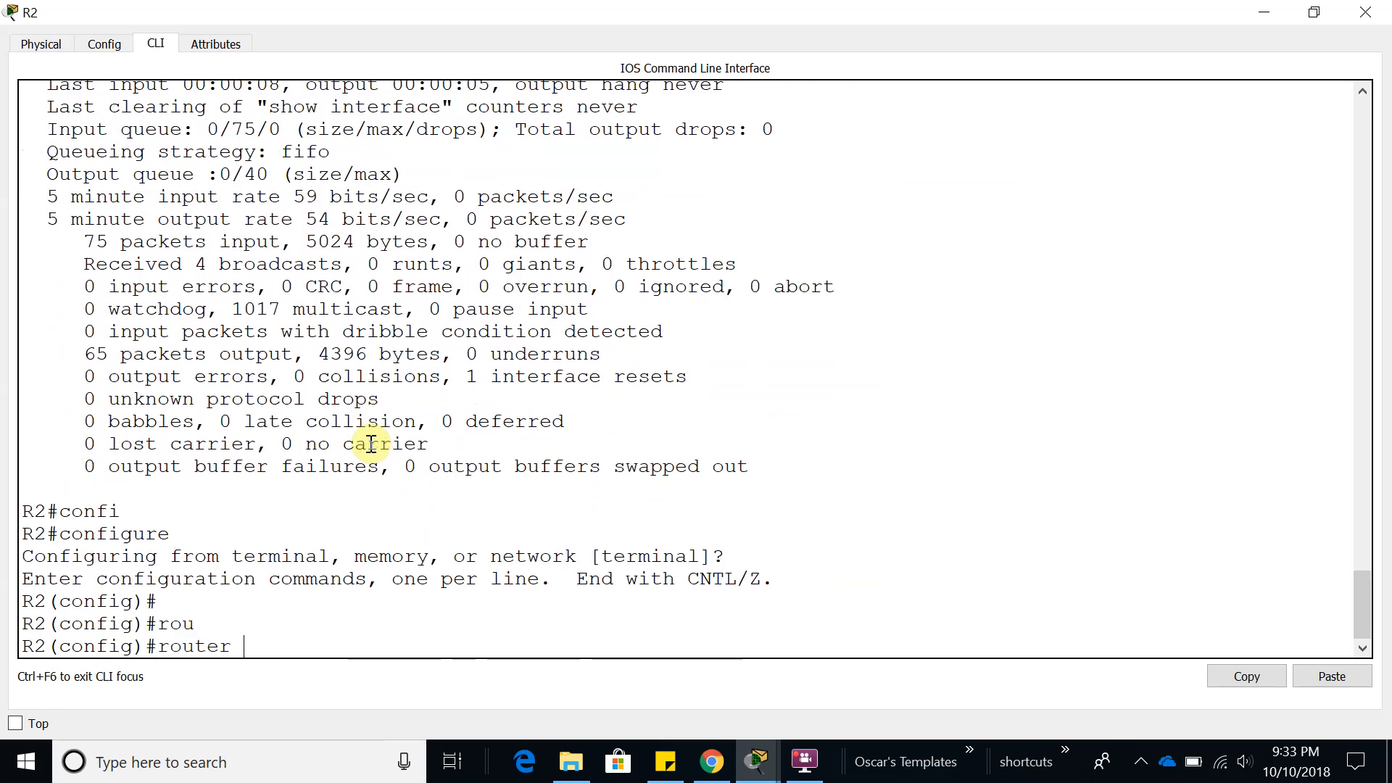
type("ei")
key("Tab")
type("100")
key("Return")
Begin a redistribute ospf 1 metric command in EIGRP 100 and look up the first metric value it requires
type("redi")
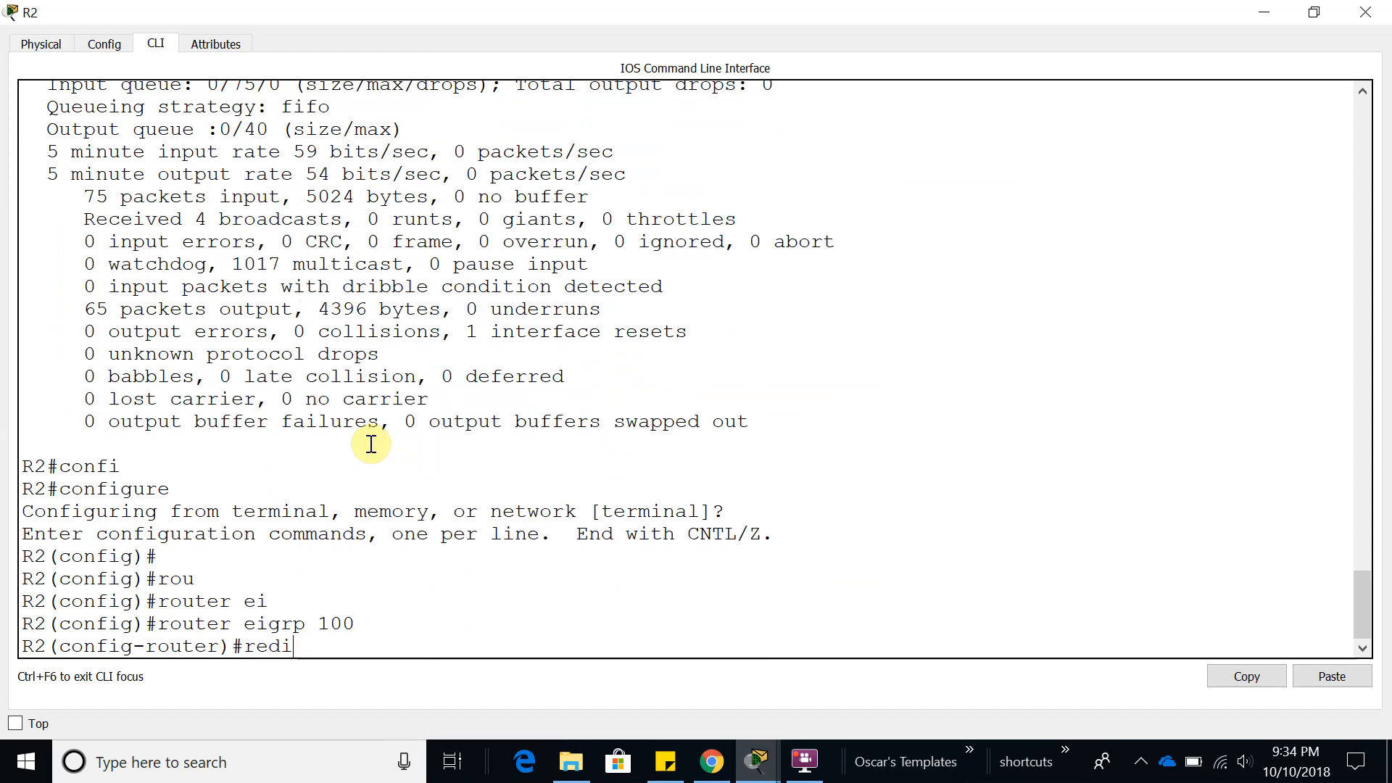
key("Tab")
type("ospf")
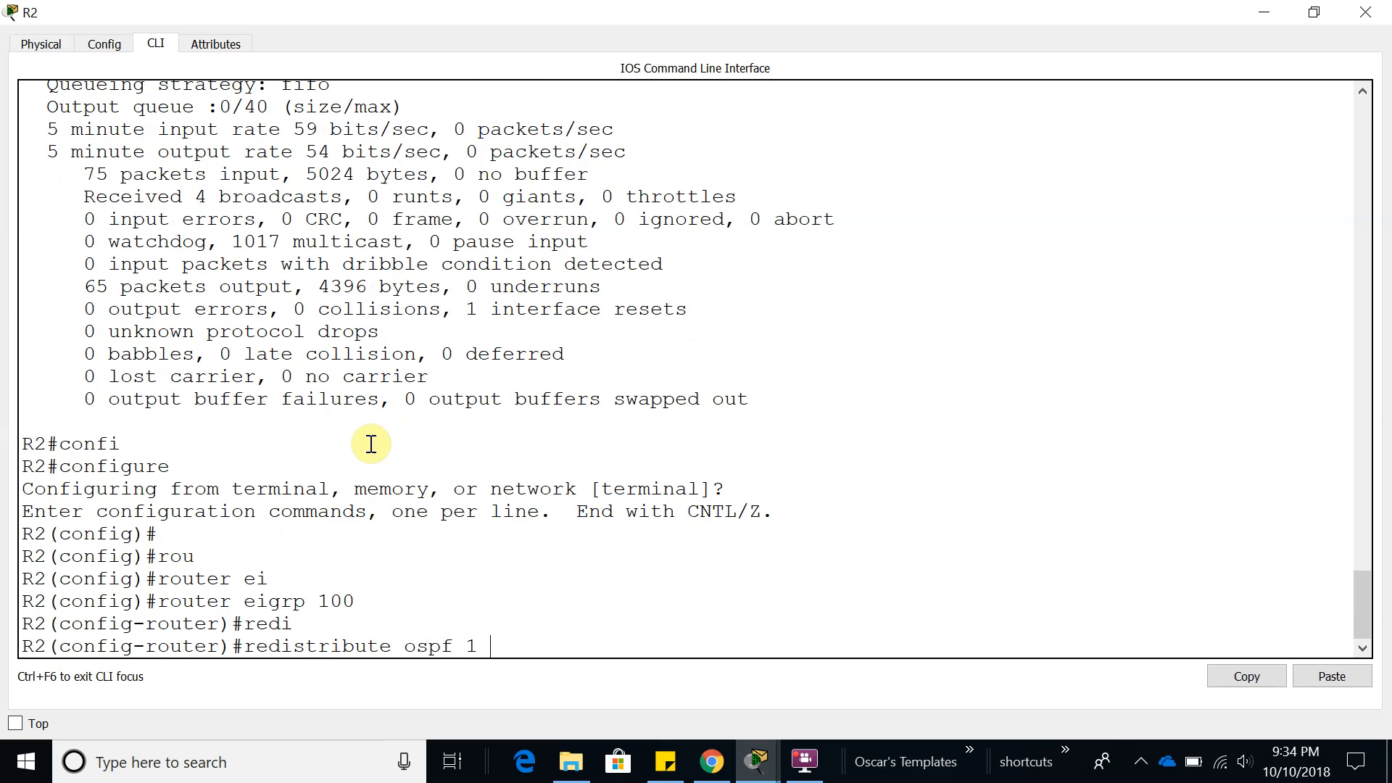
type(" 1 metric ?")
double_click(320, 622)
Review the g0/0 interface output and compare the interface with R2's link in the topology
scroll(324, 606, "up", 10)
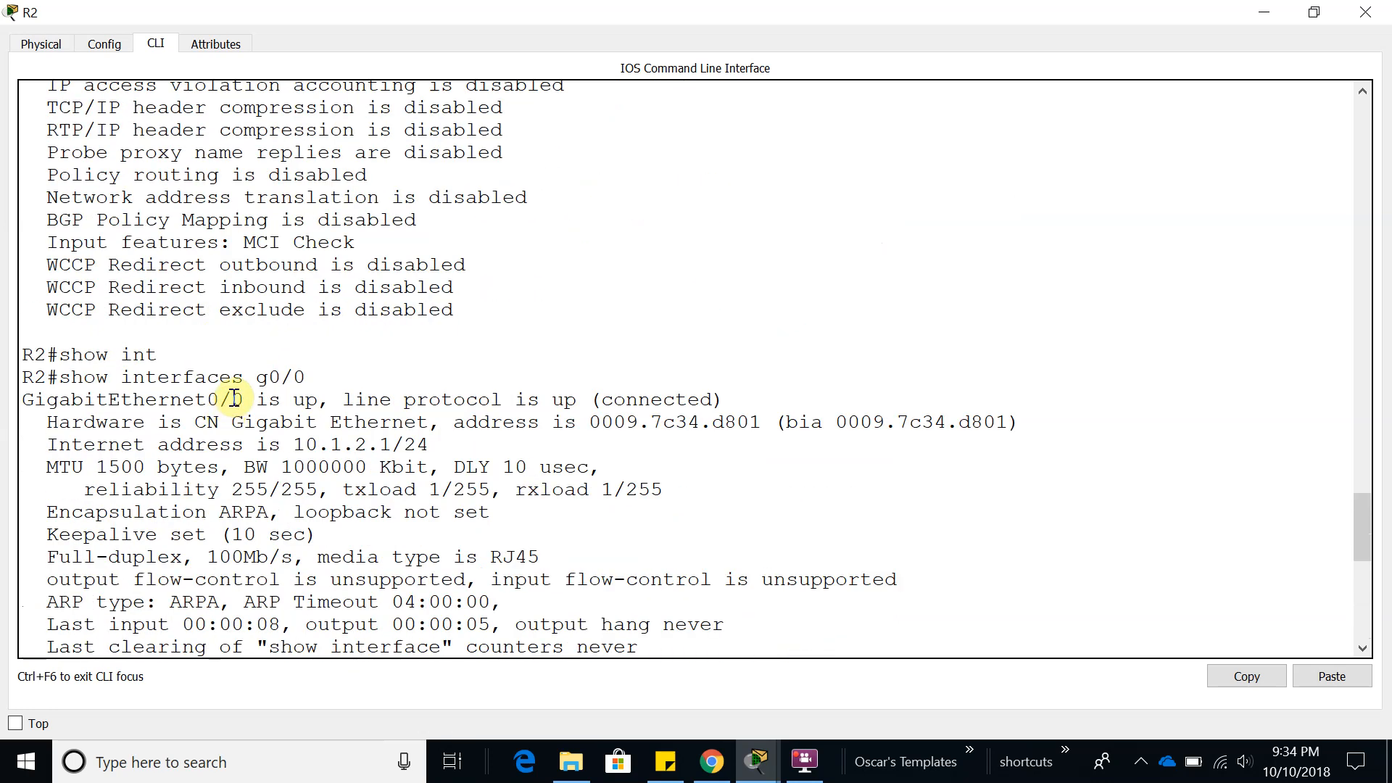
left_click_drag(263, 378, 333, 376)
left_click_drag(346, 16, 386, 297)
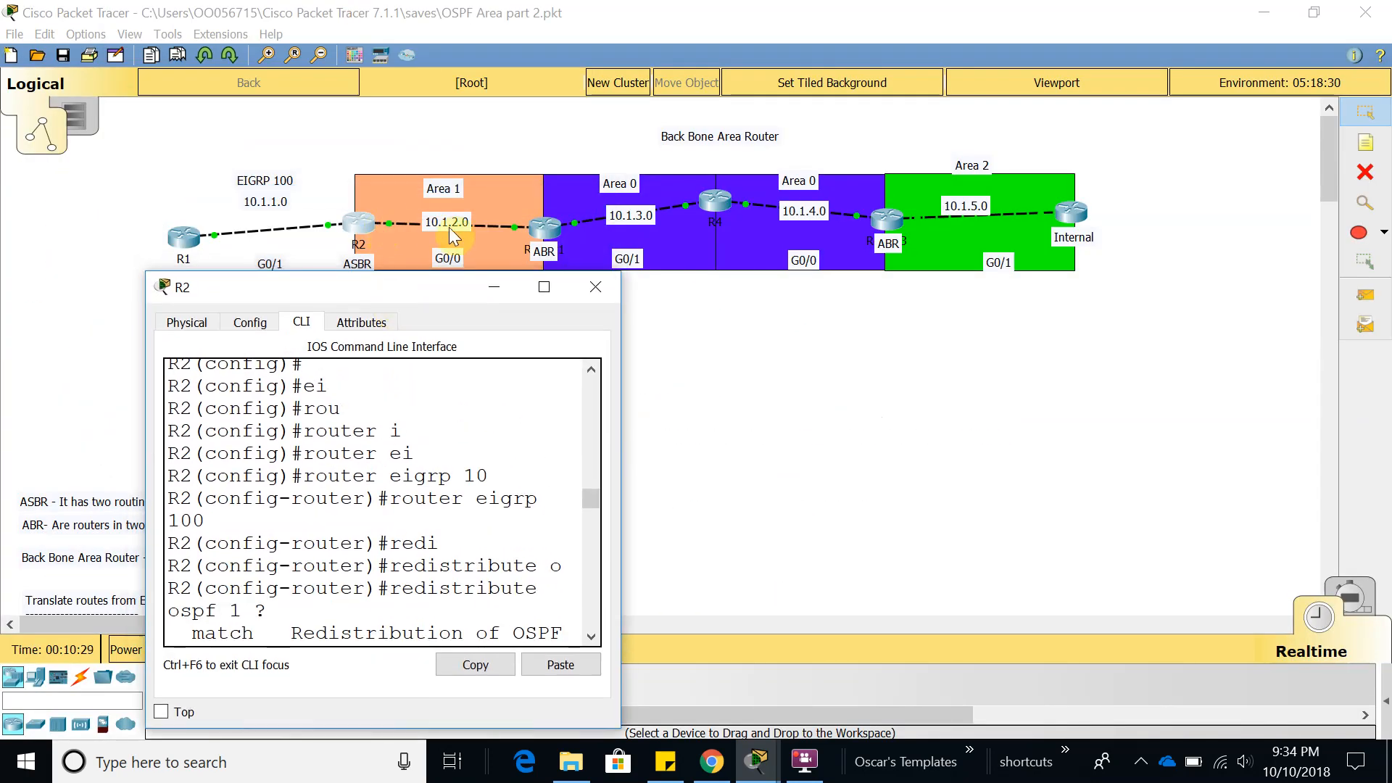
left_click(544, 287)
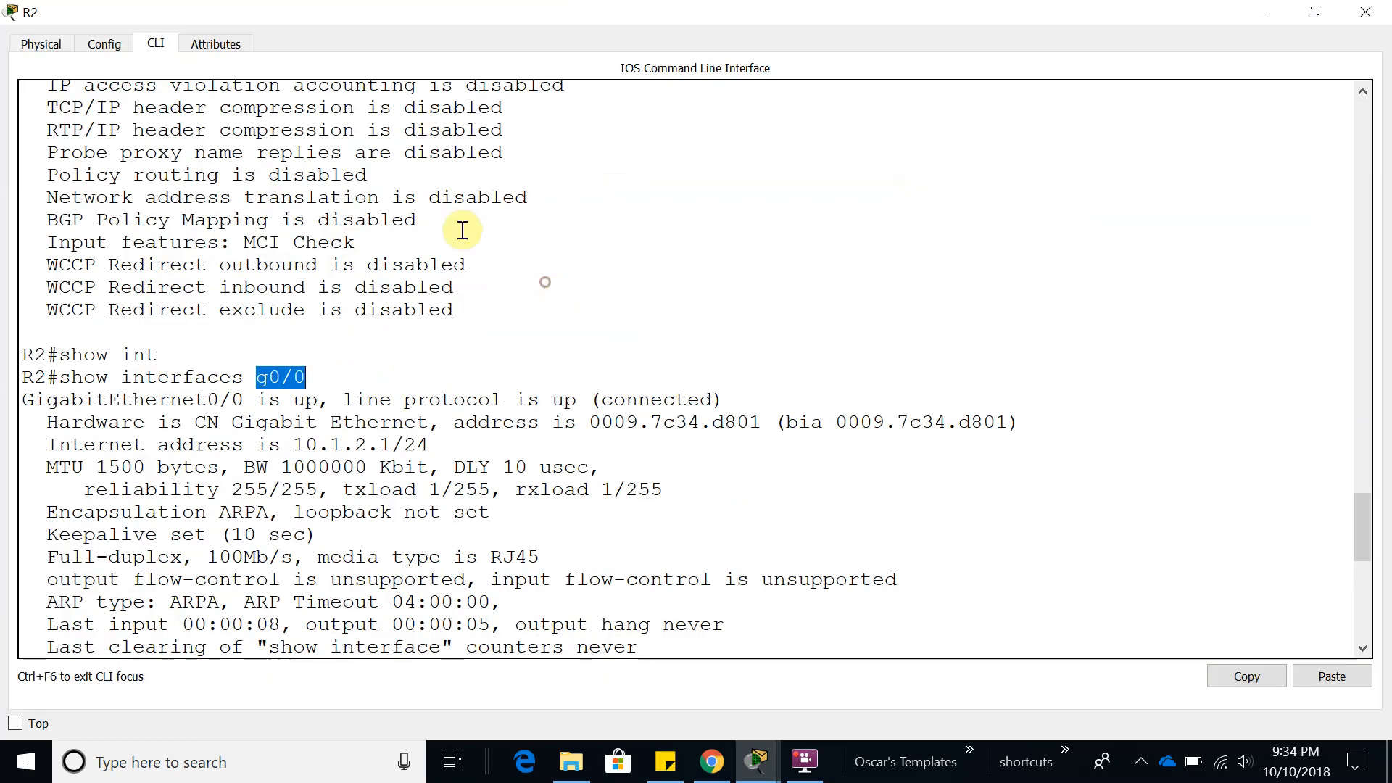
scroll(411, 474, "down", 5)
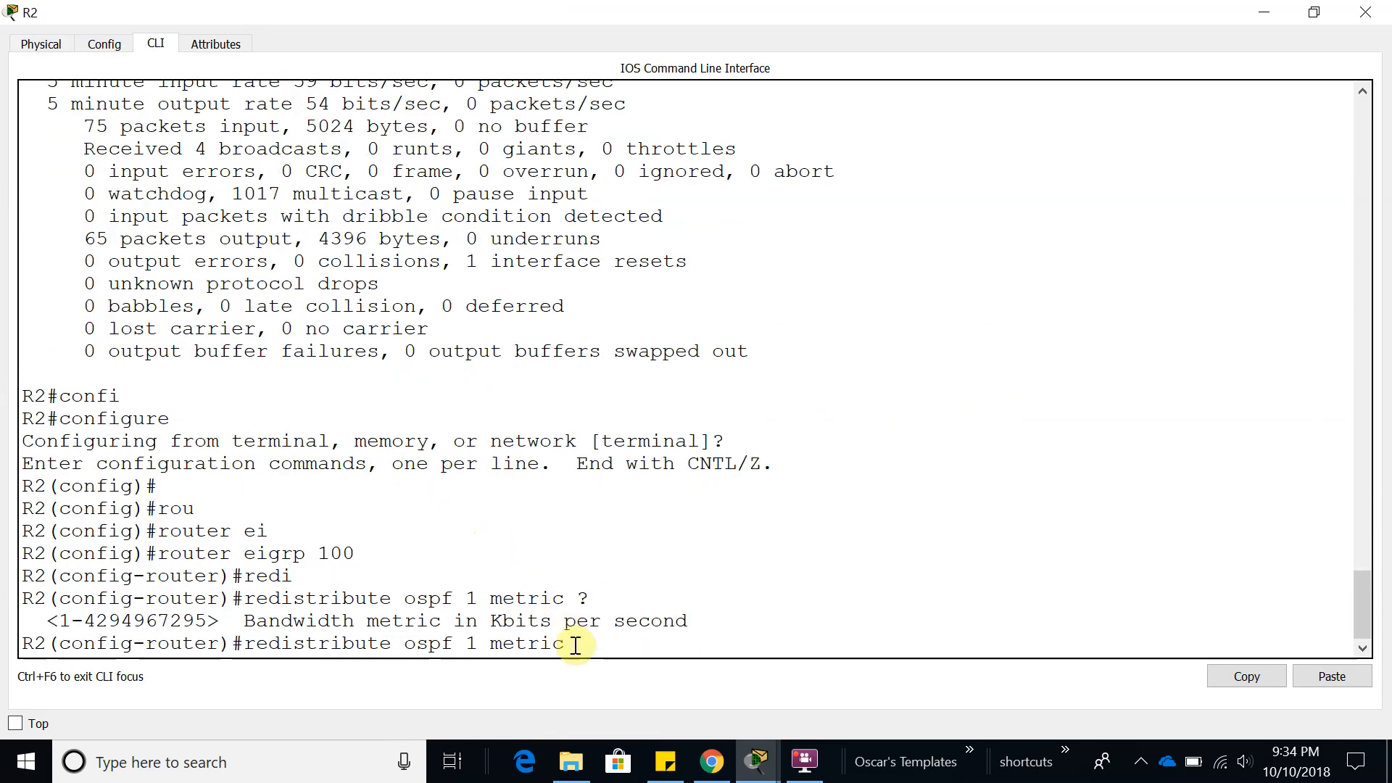
Copy g0/0's bandwidth value 1000000 into the redistribute ospf 1 metric command and look up the next parameter
scroll(326, 377, "up", 8)
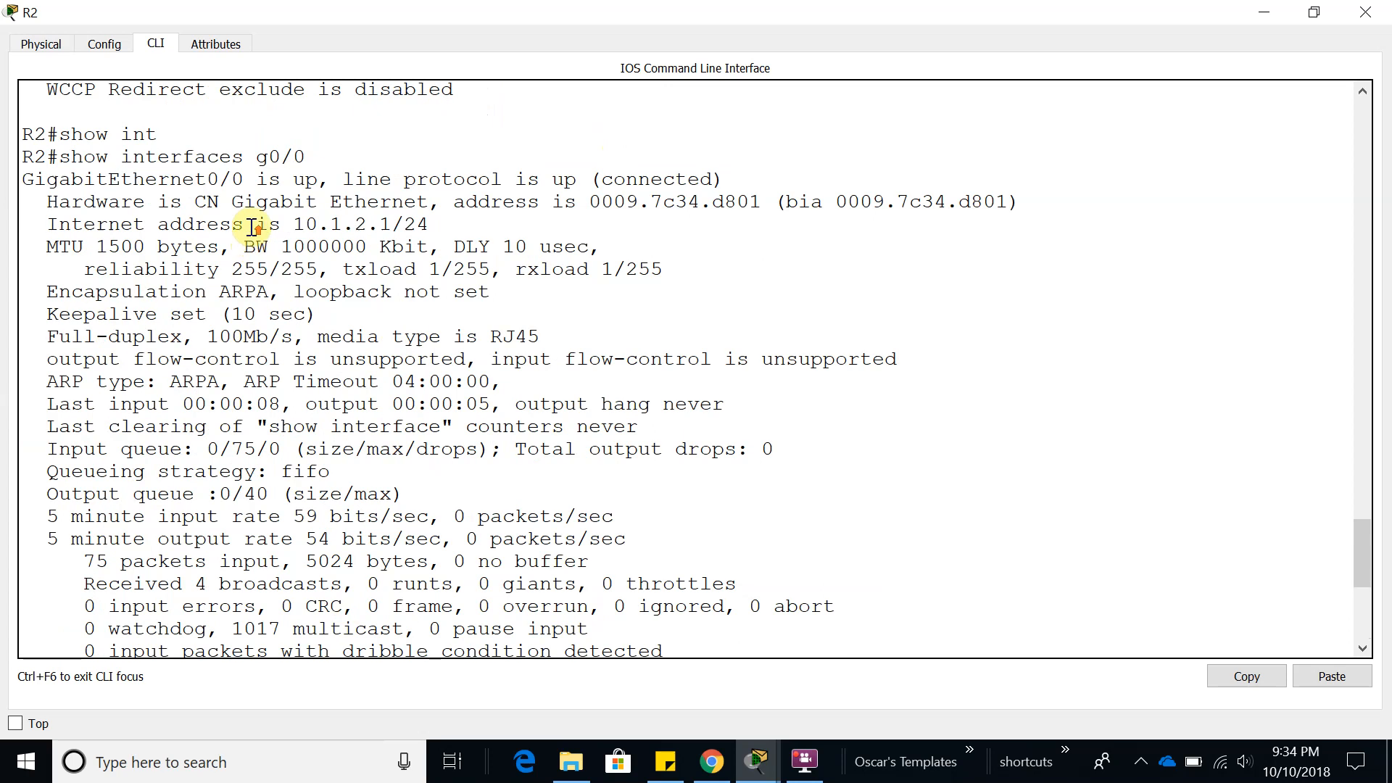
double_click(313, 333)
key("ctrl+c")
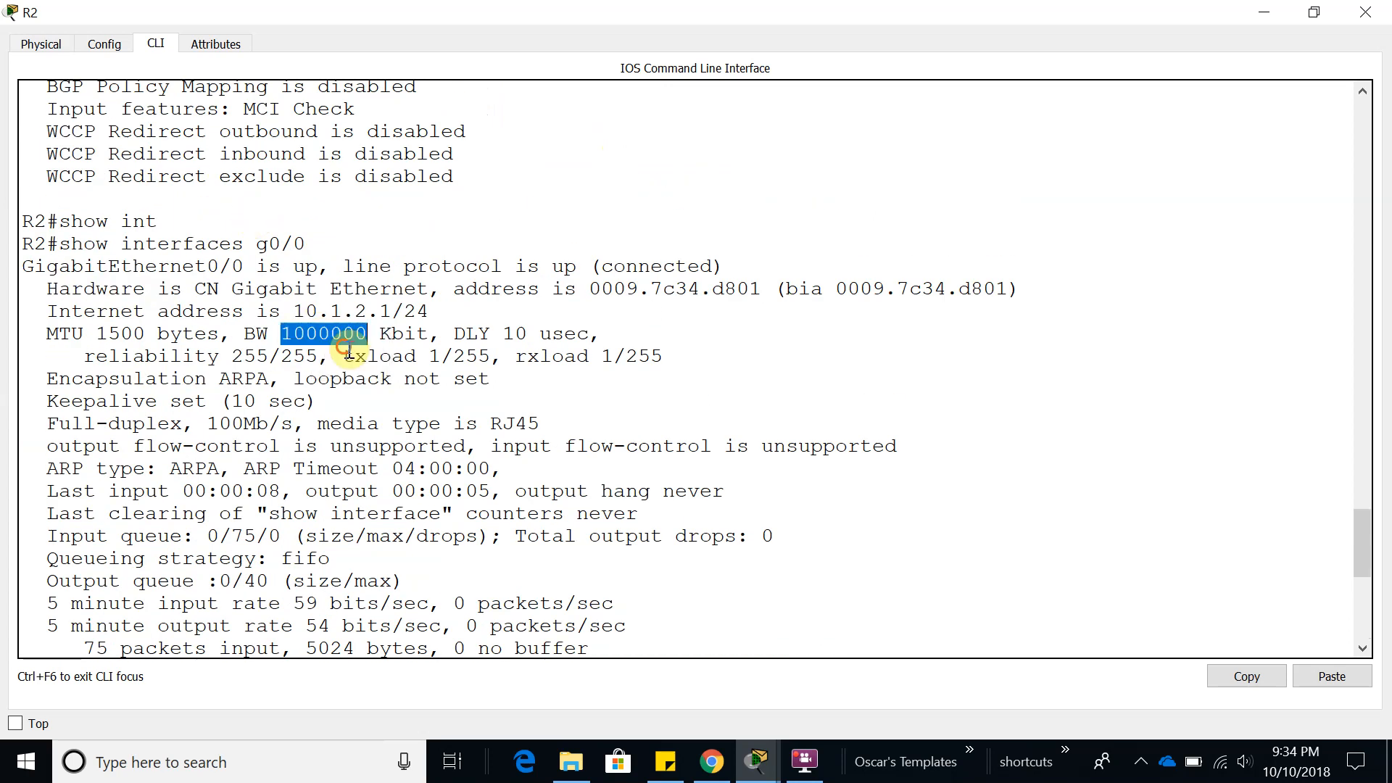
scroll(702, 554, "down", 7)
scroll(702, 553, "down", 1)
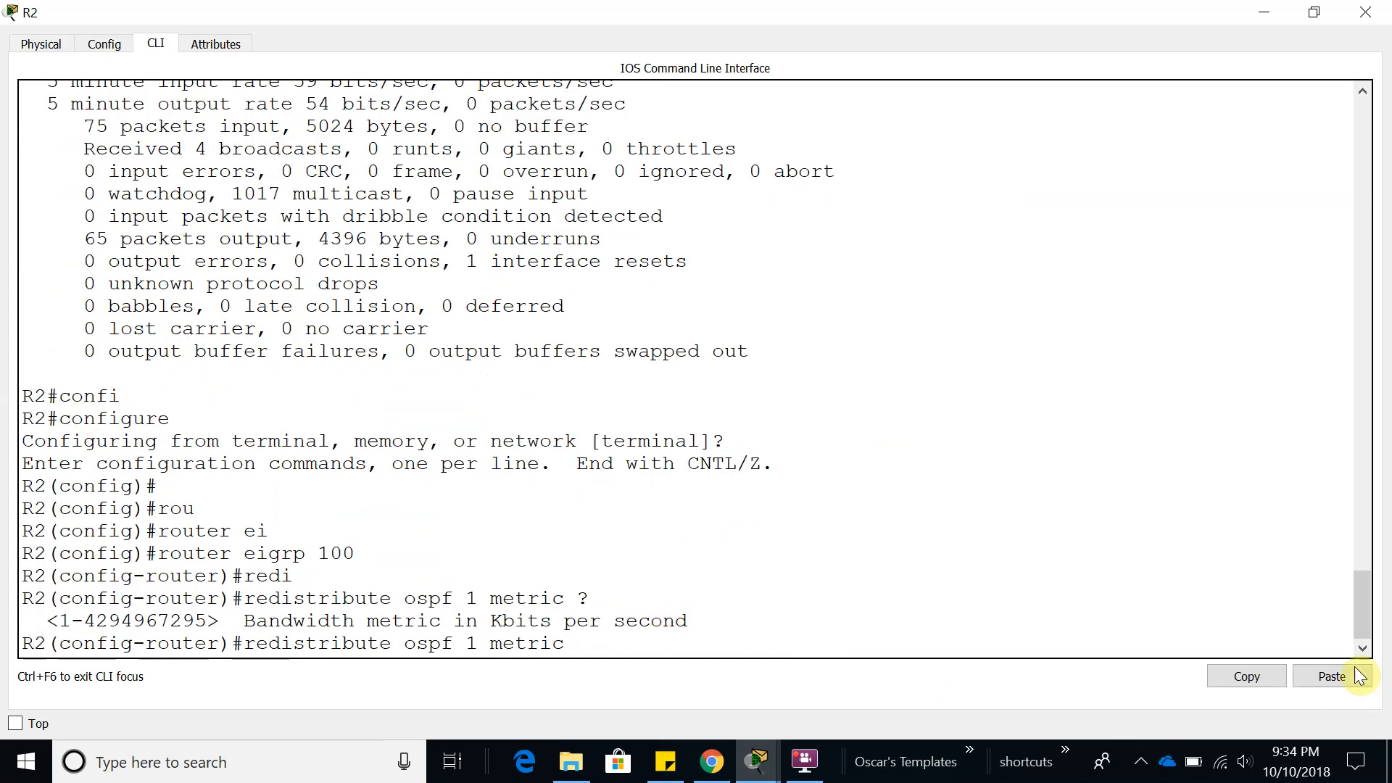
left_click(1332, 676)
type("?")
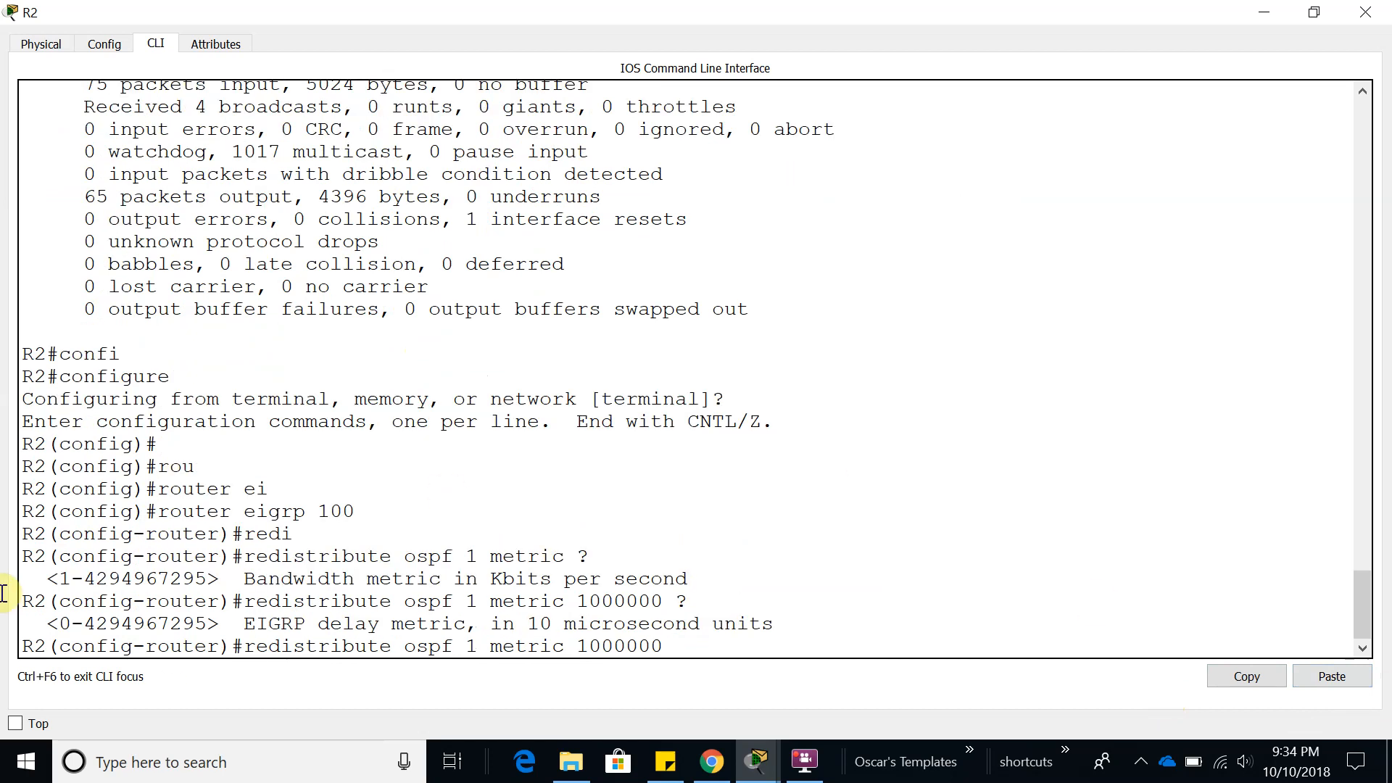
Add g0/0's delay value 10 after the bandwidth in the redistribute command and look up the following parameter
double_click(348, 624)
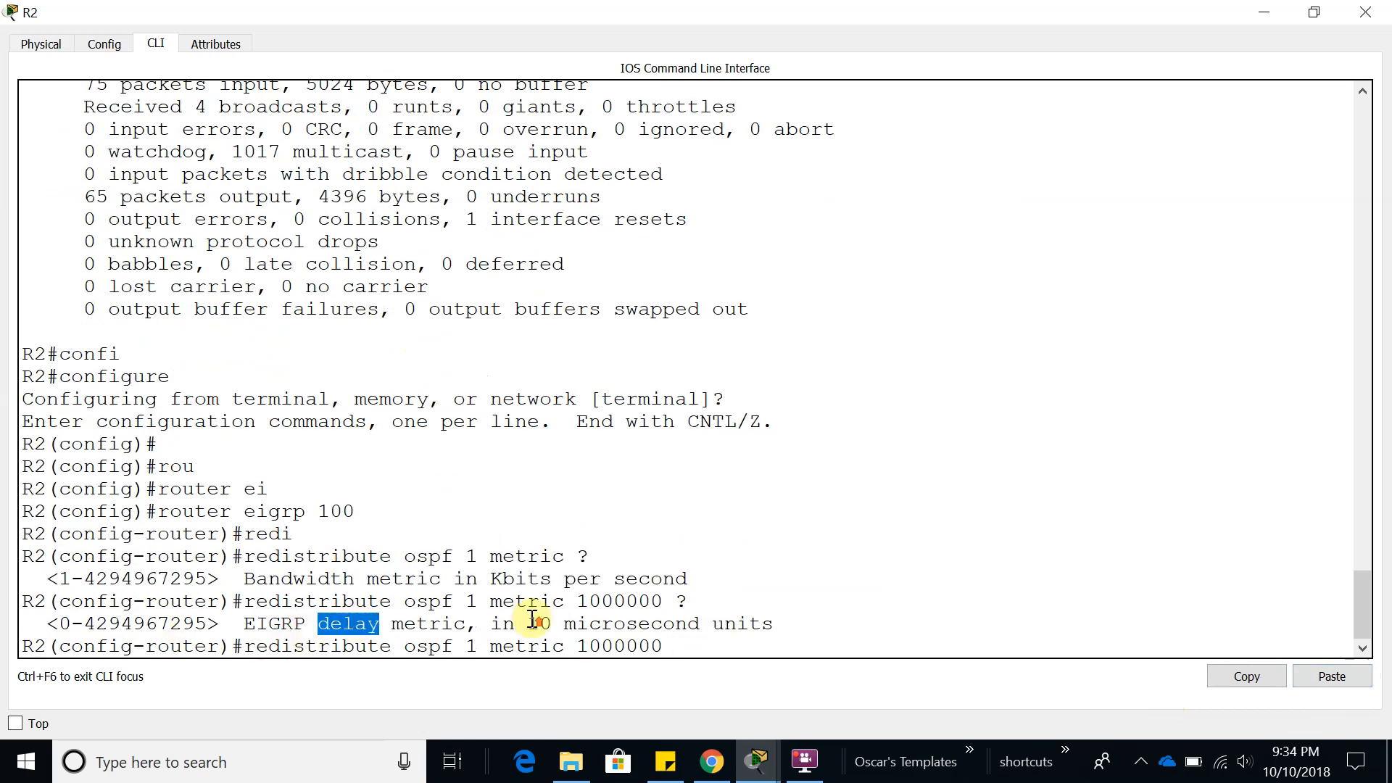
scroll(513, 617, "up", 9)
scroll(513, 617, "up", 3)
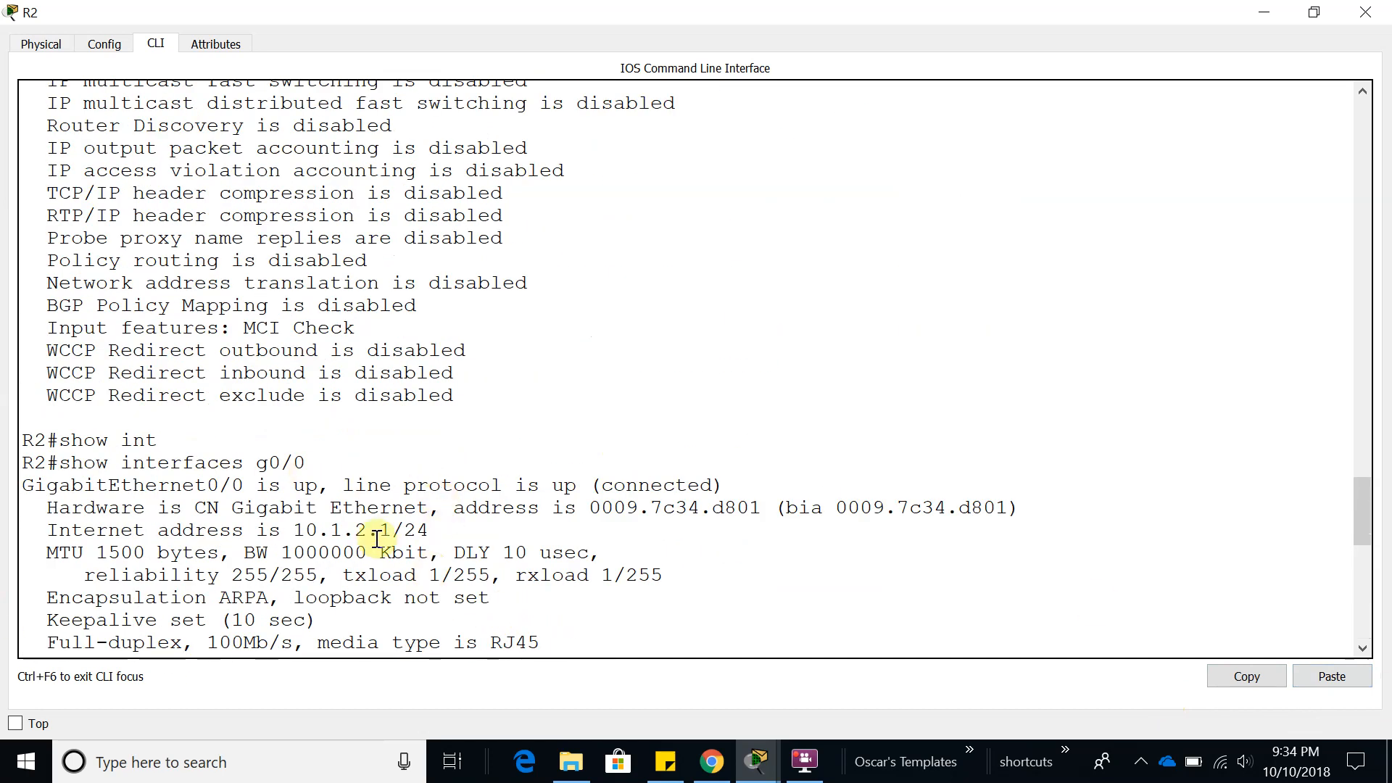
double_click(516, 551)
left_click(1233, 674)
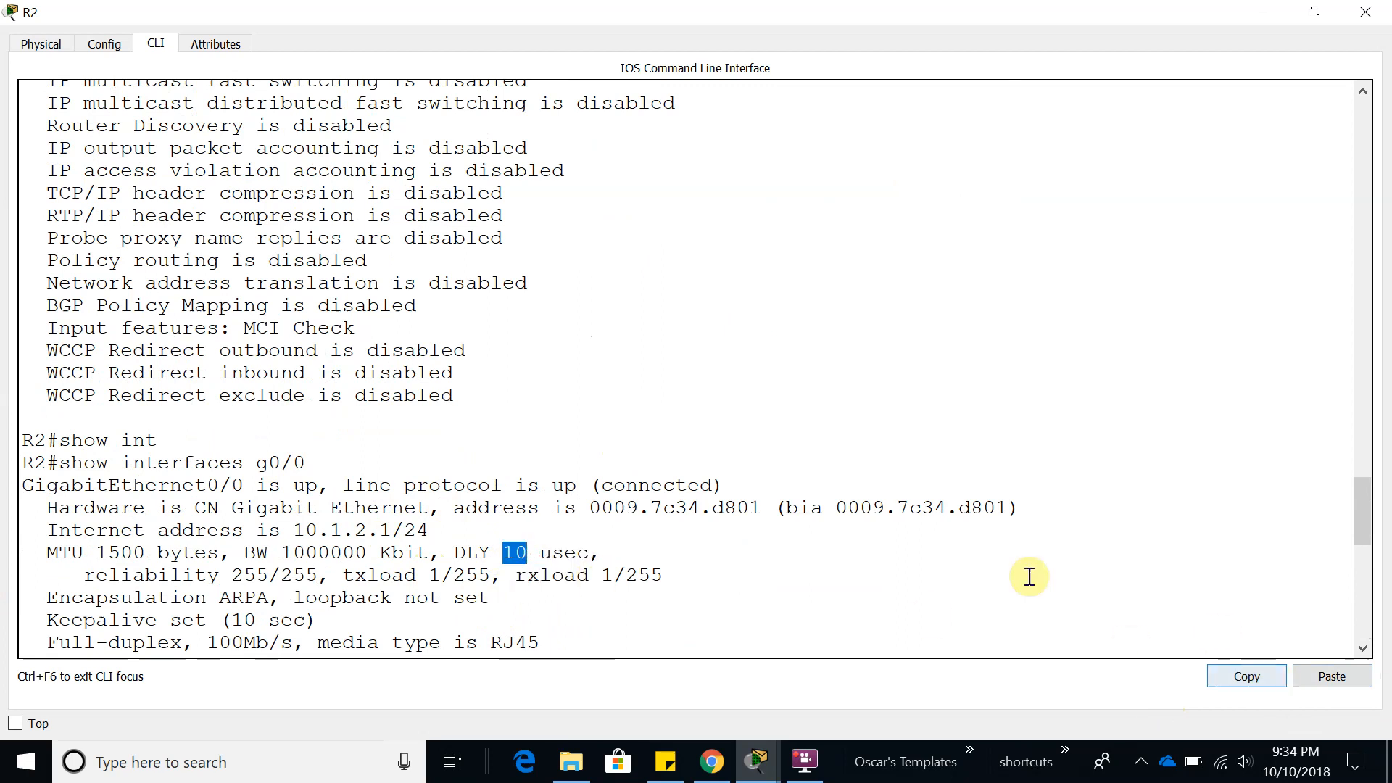
scroll(972, 580, "down", 12)
left_click(1332, 676)
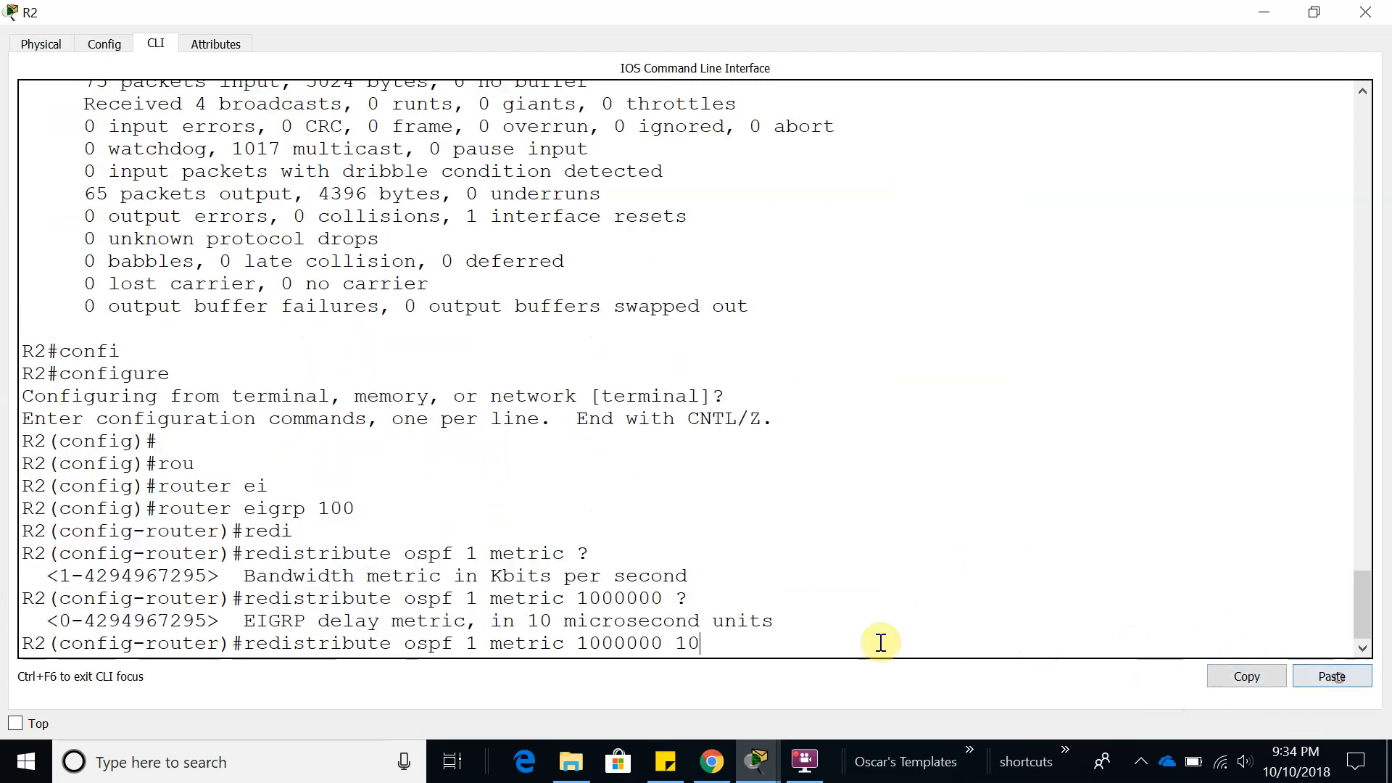
type("?")
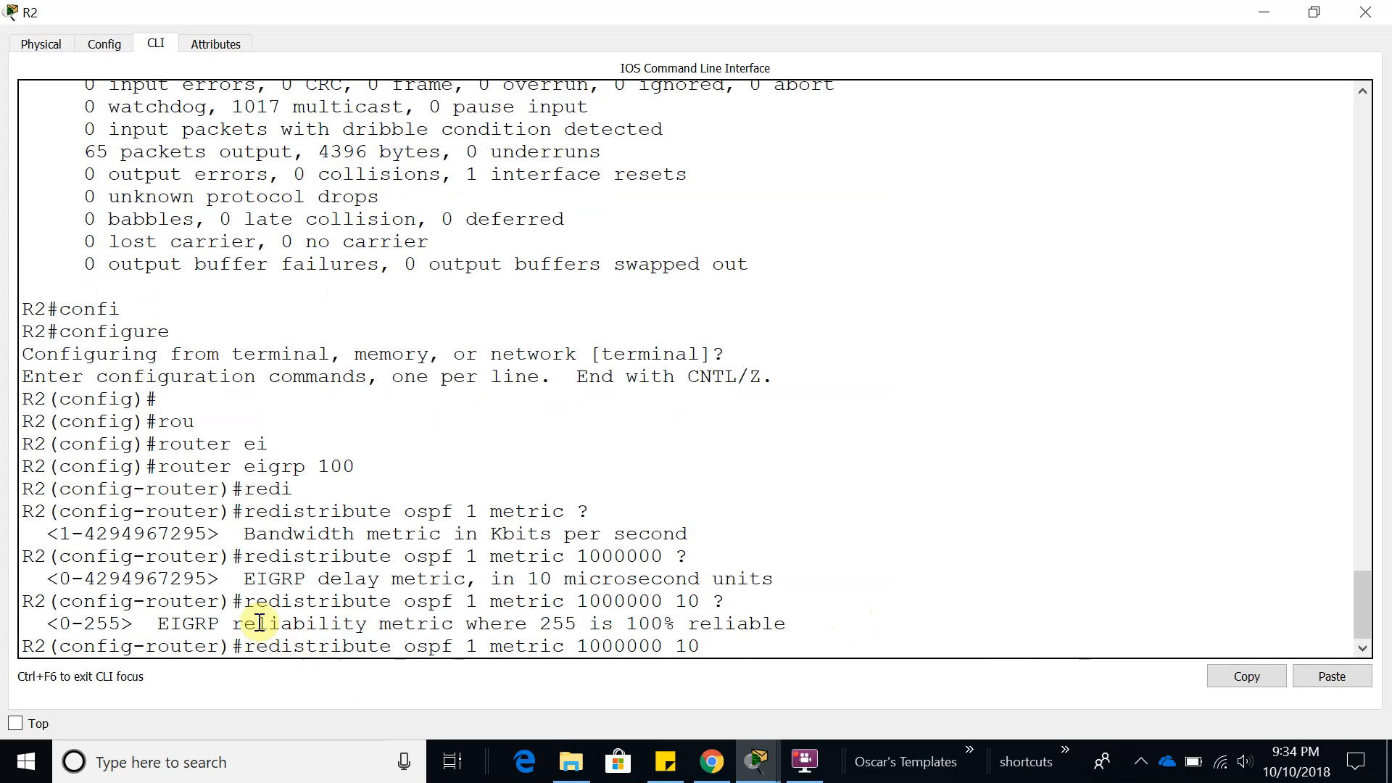
Add g0/0's reliability value 255 after the delay in the redistribute command and look up the following parameter
double_click(295, 620)
scroll(339, 565, "up", 6)
scroll(338, 565, "up", 1)
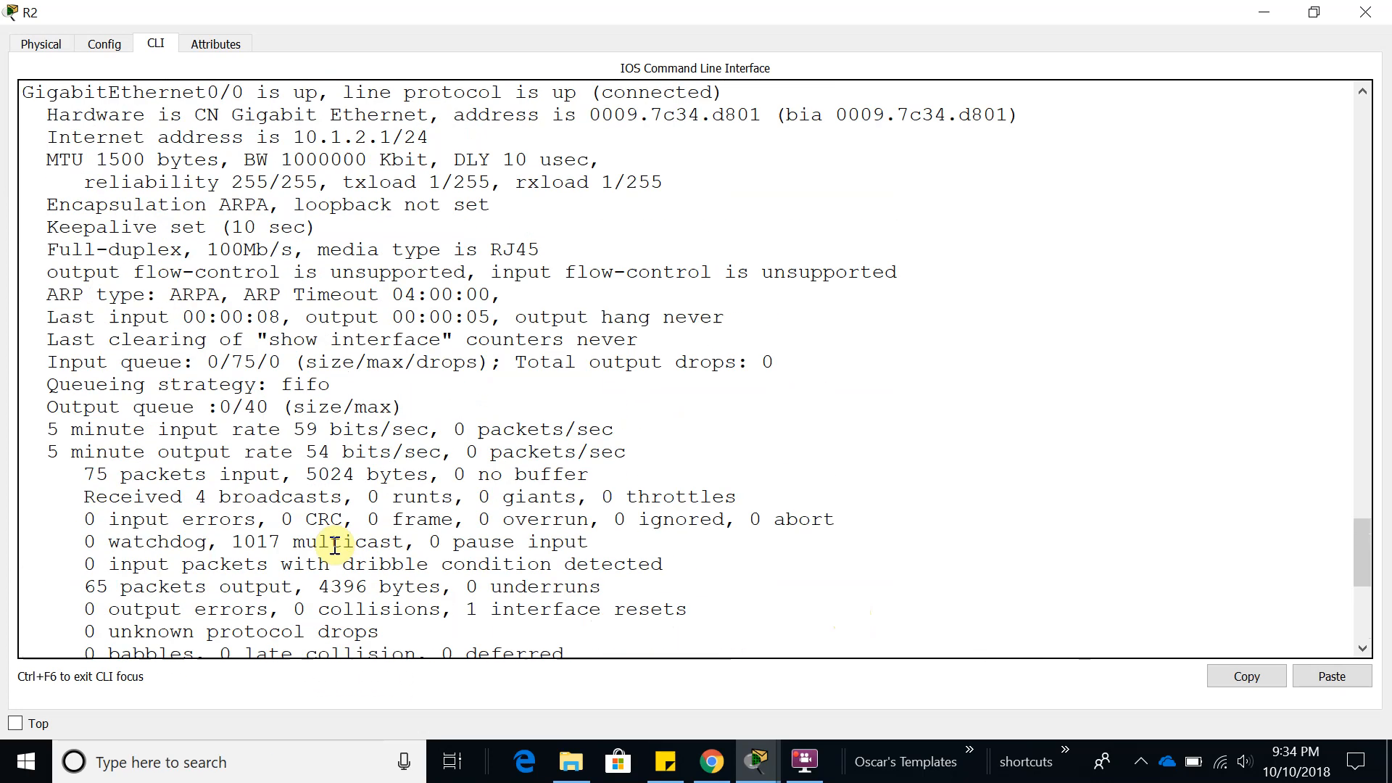
scroll(388, 232, "up", 3)
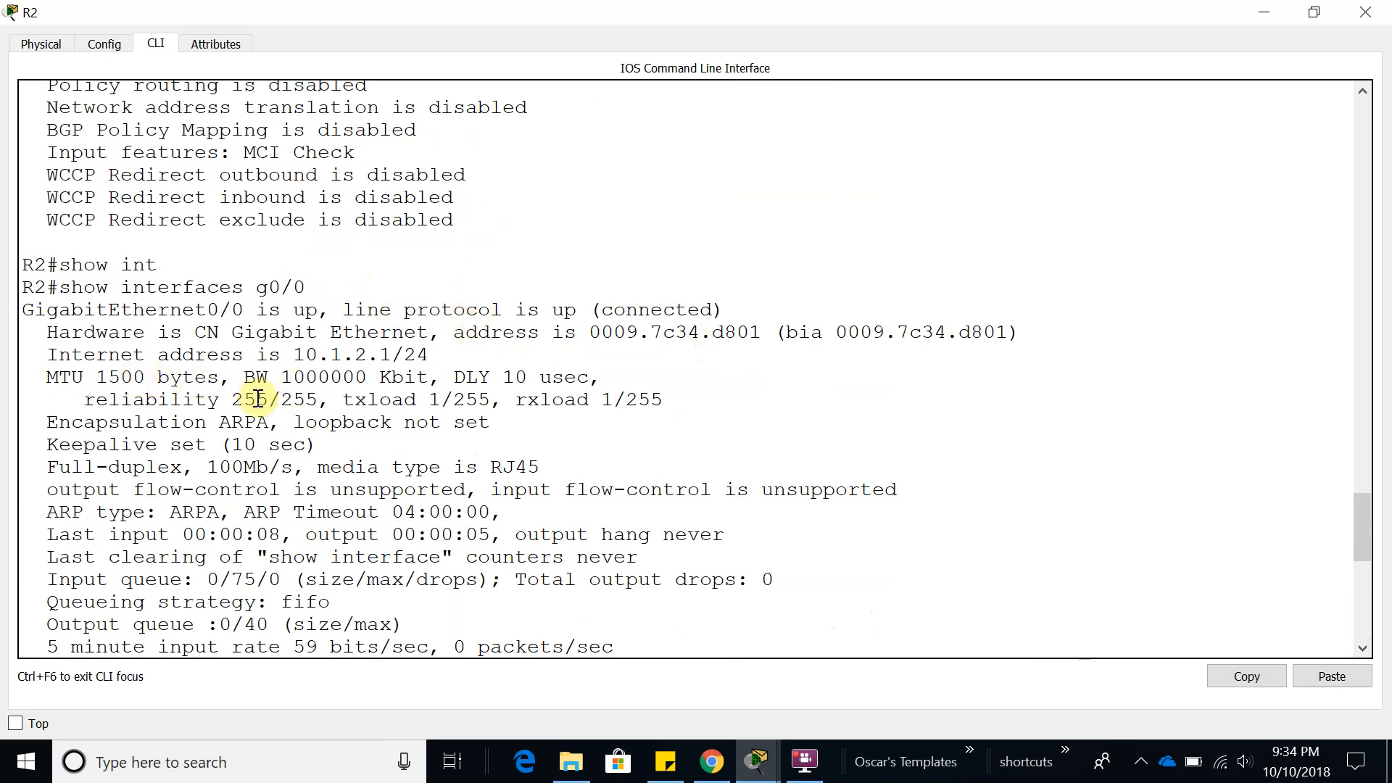
scroll(795, 528, "down", 10)
left_click(837, 647)
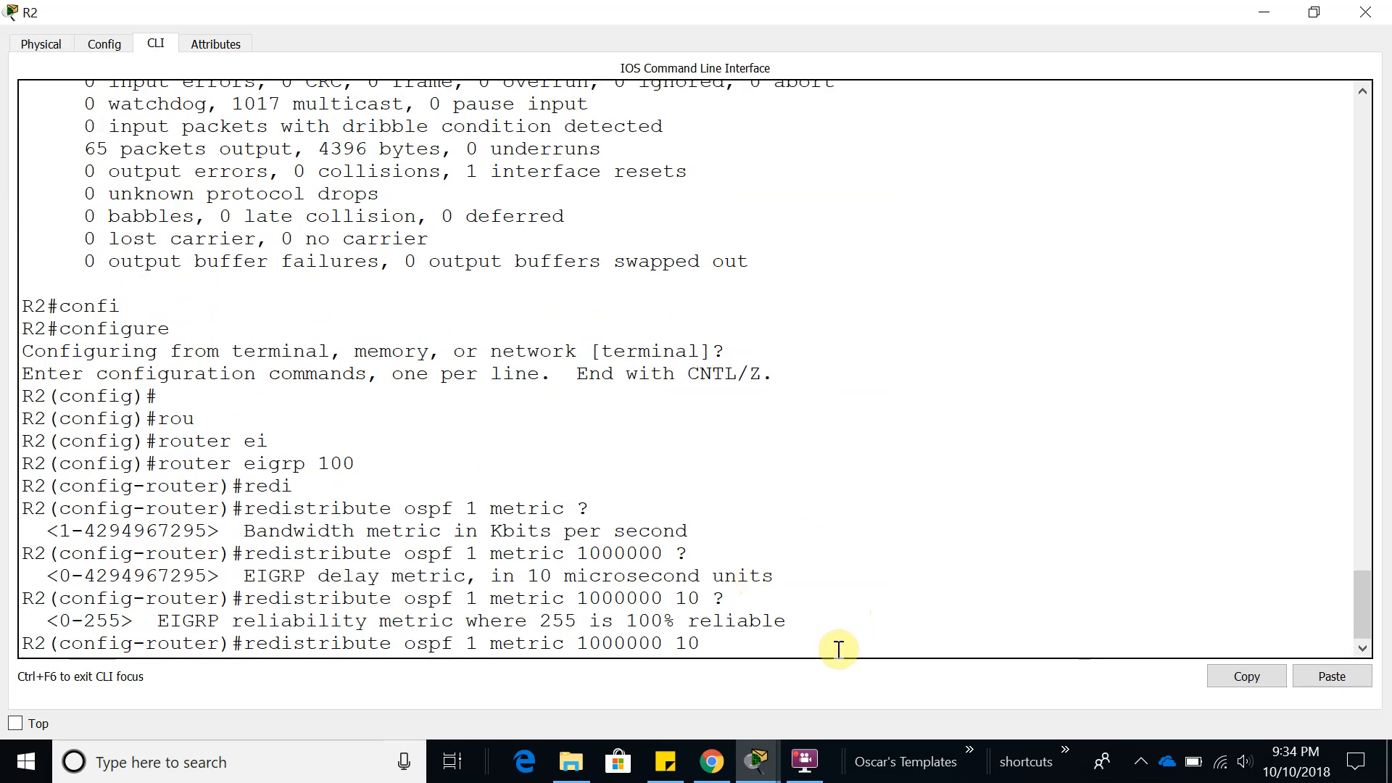
type("?")
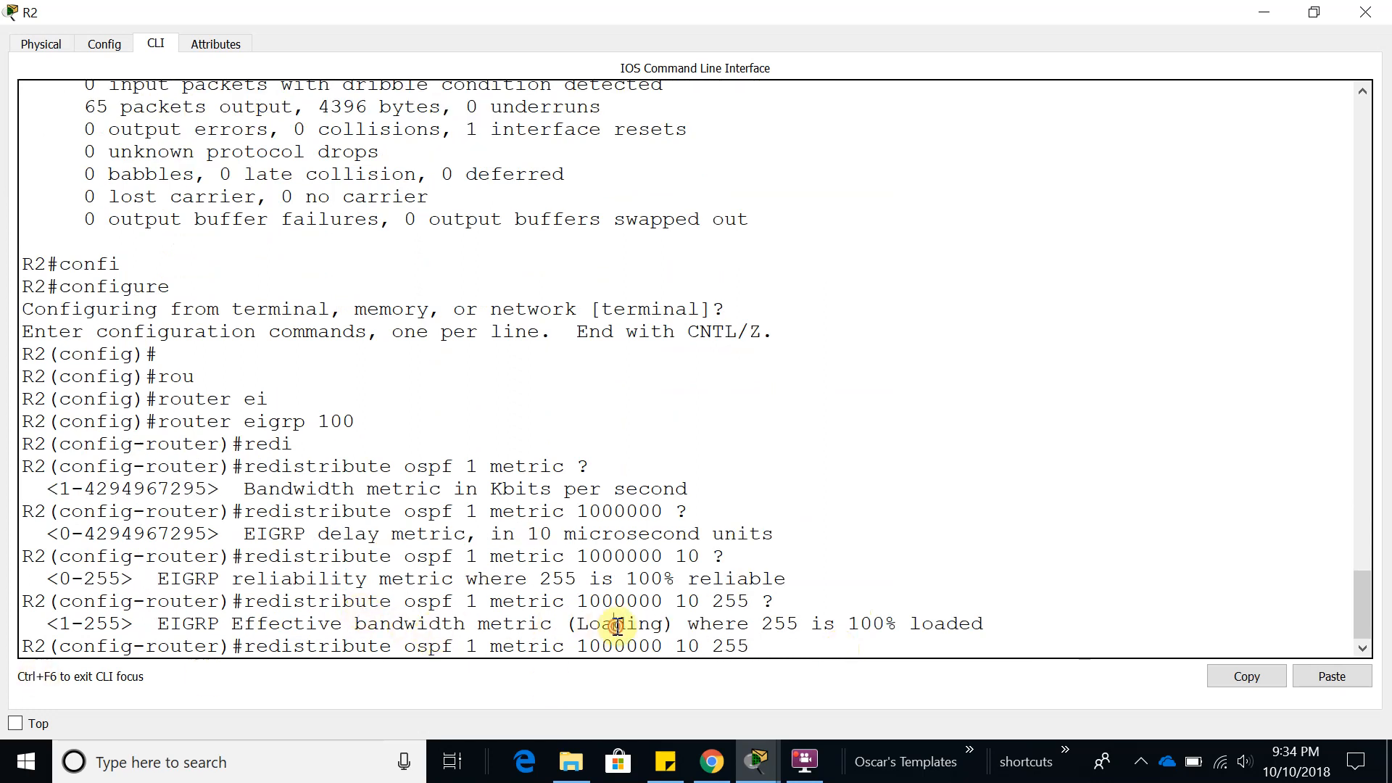
Add g0/0's load value 1 after the reliability in the redistribute command and look up the following parameter
scroll(612, 628, "up", 8)
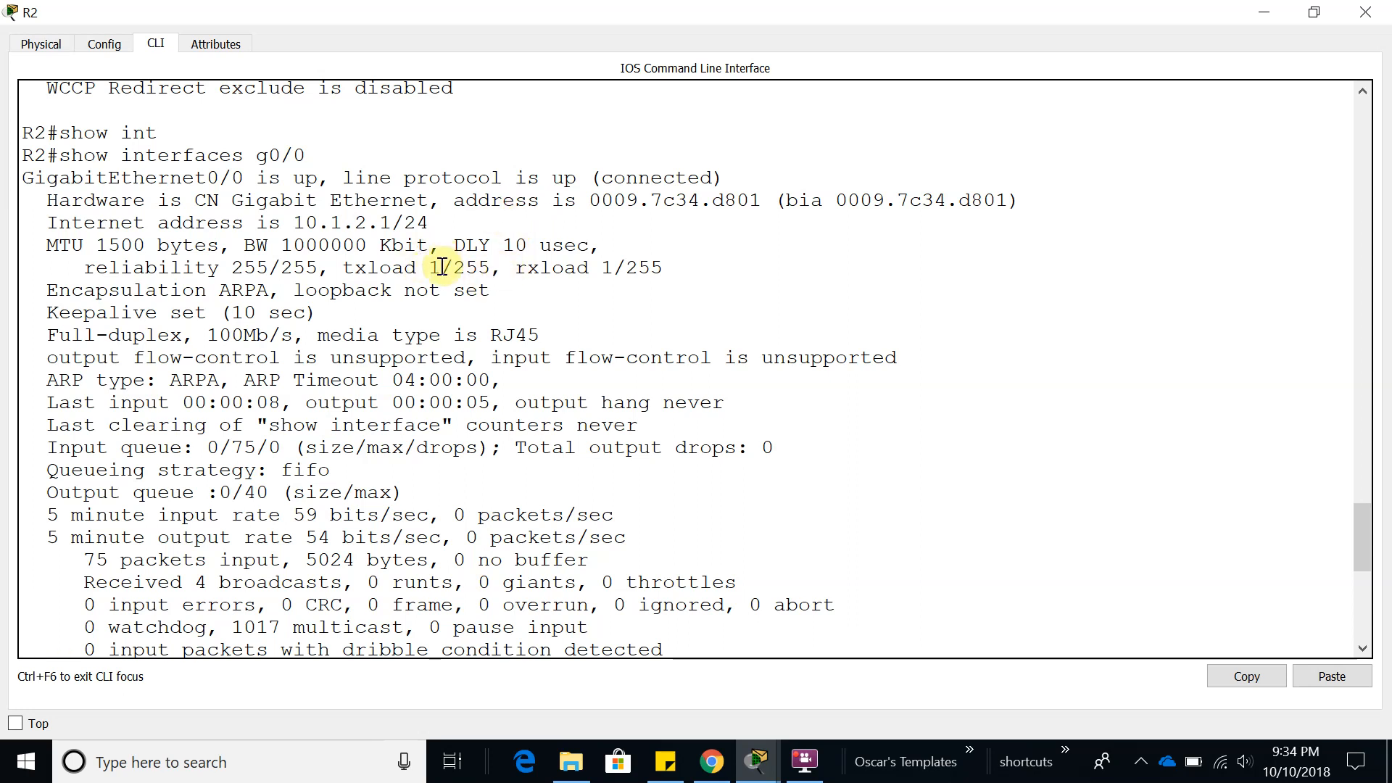
scroll(739, 544, "down", 8)
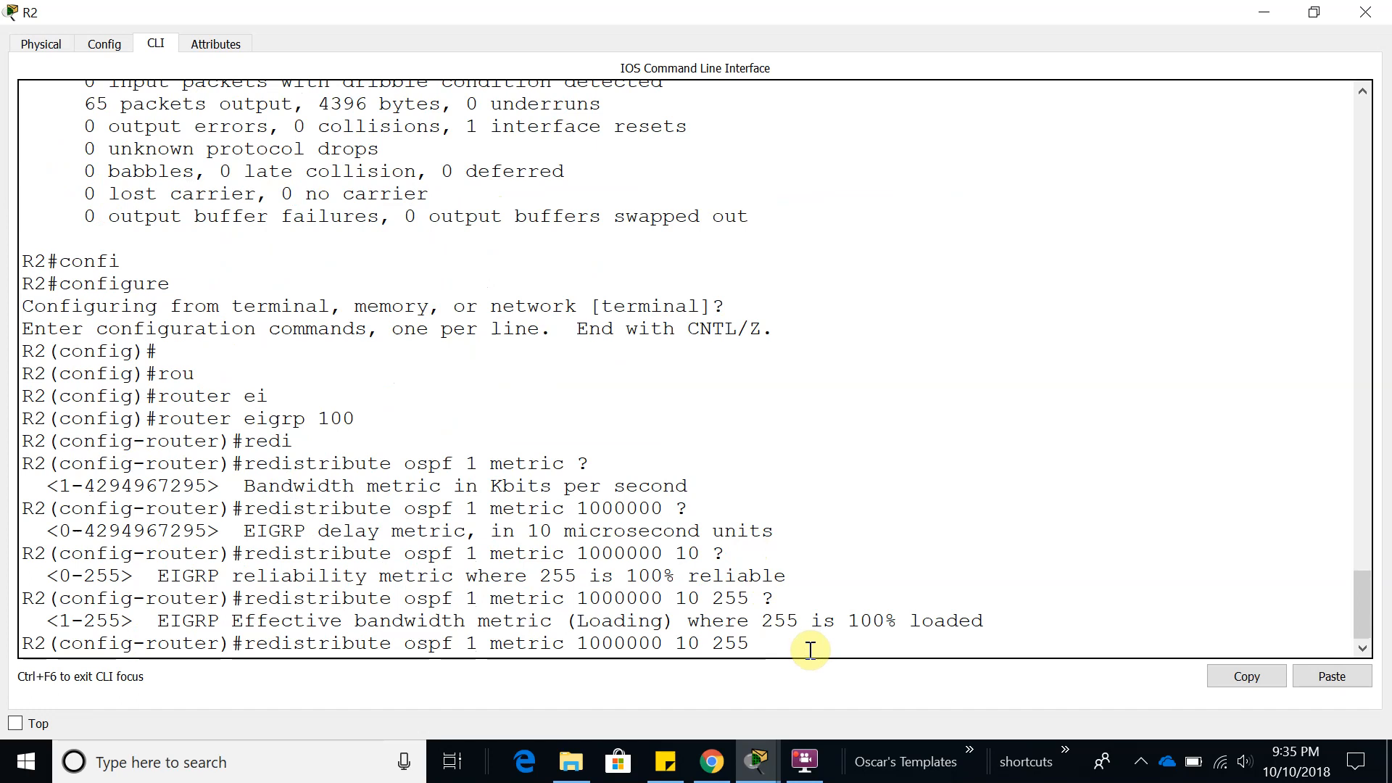
type("?")
double_click(264, 625)
scroll(310, 522, "up", 8)
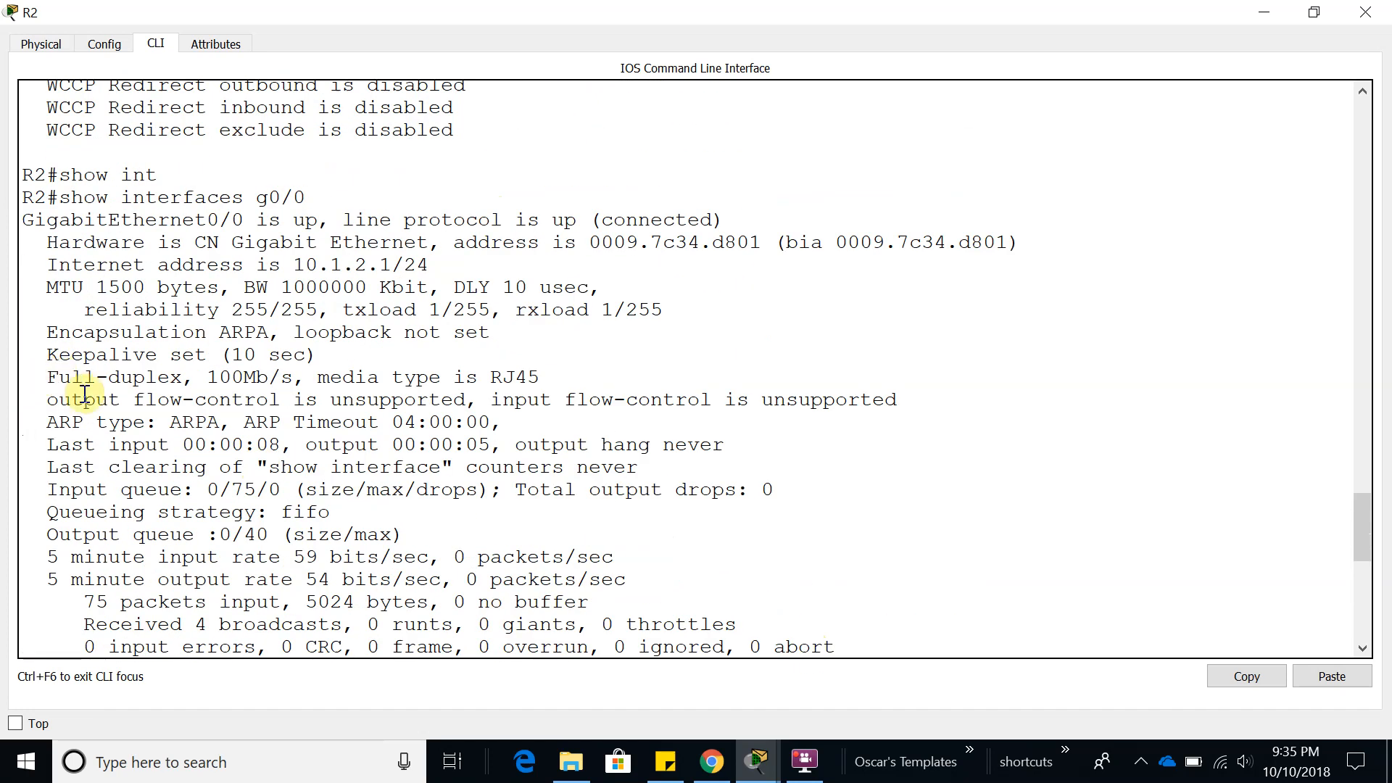
double_click(120, 287)
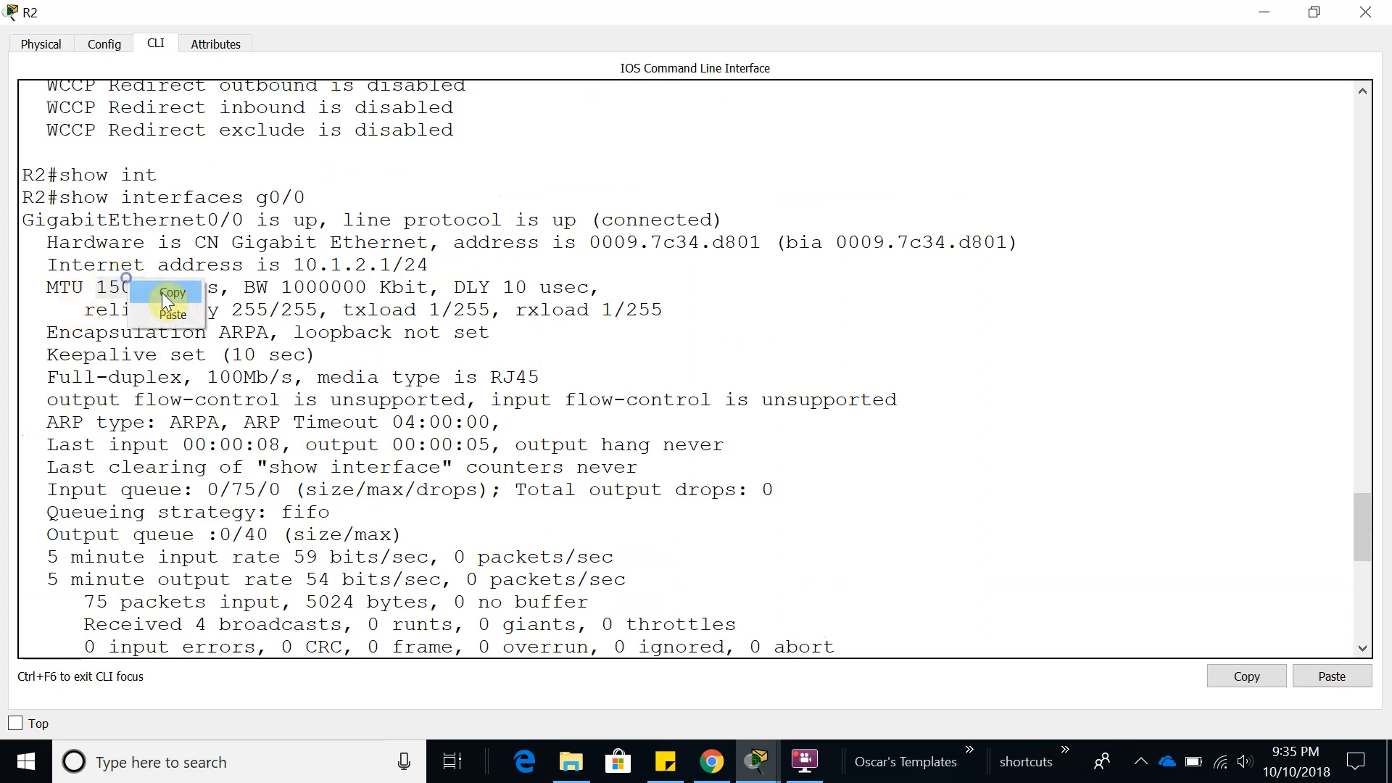
scroll(860, 500, "down", 8)
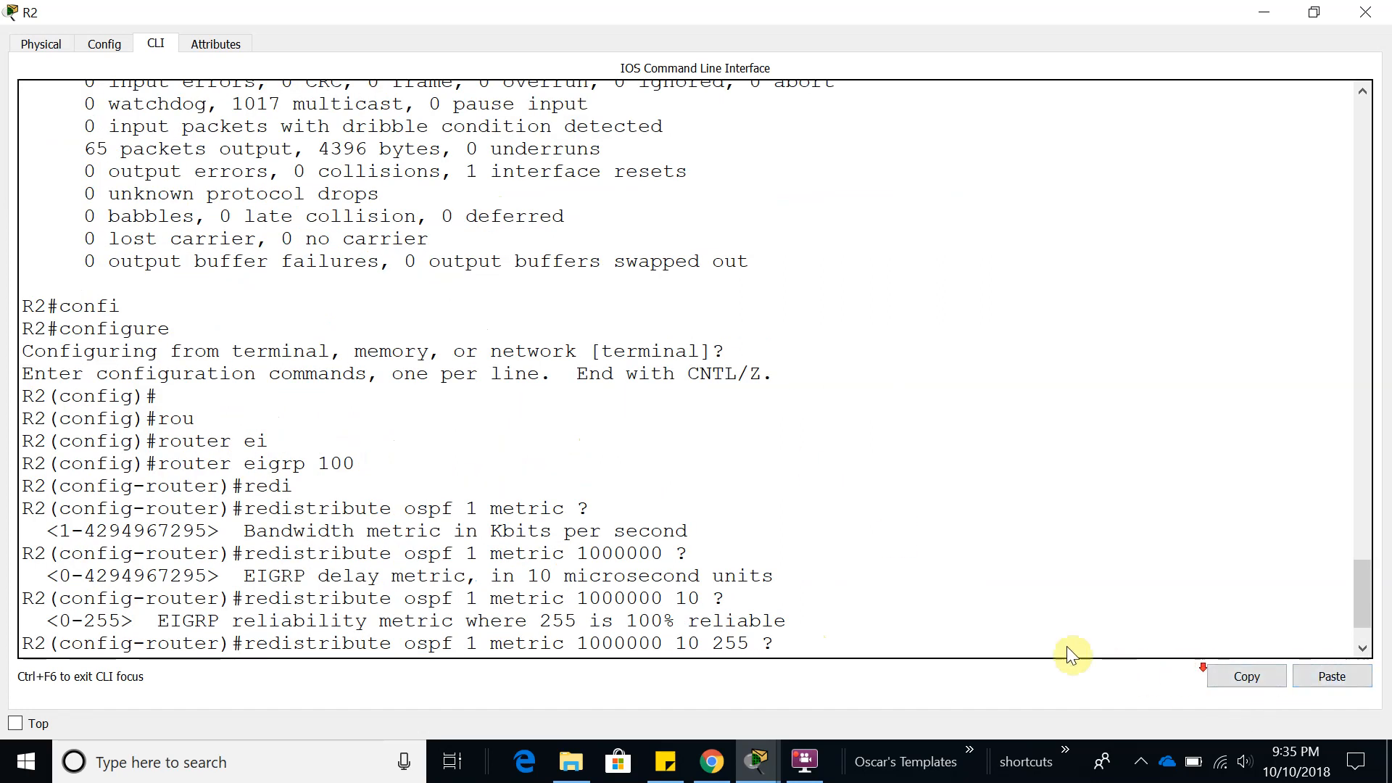
type("1 ?")
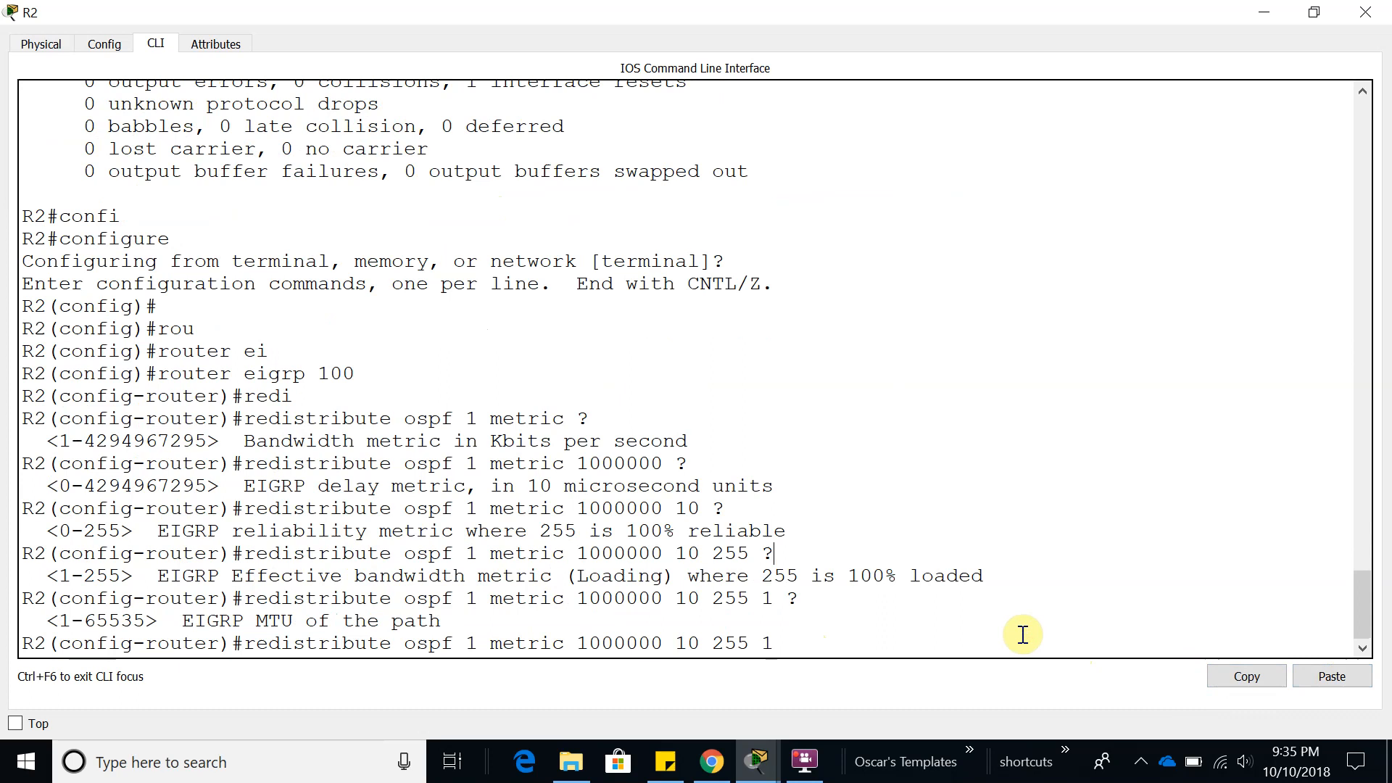
left_click(1311, 676)
key("Return")
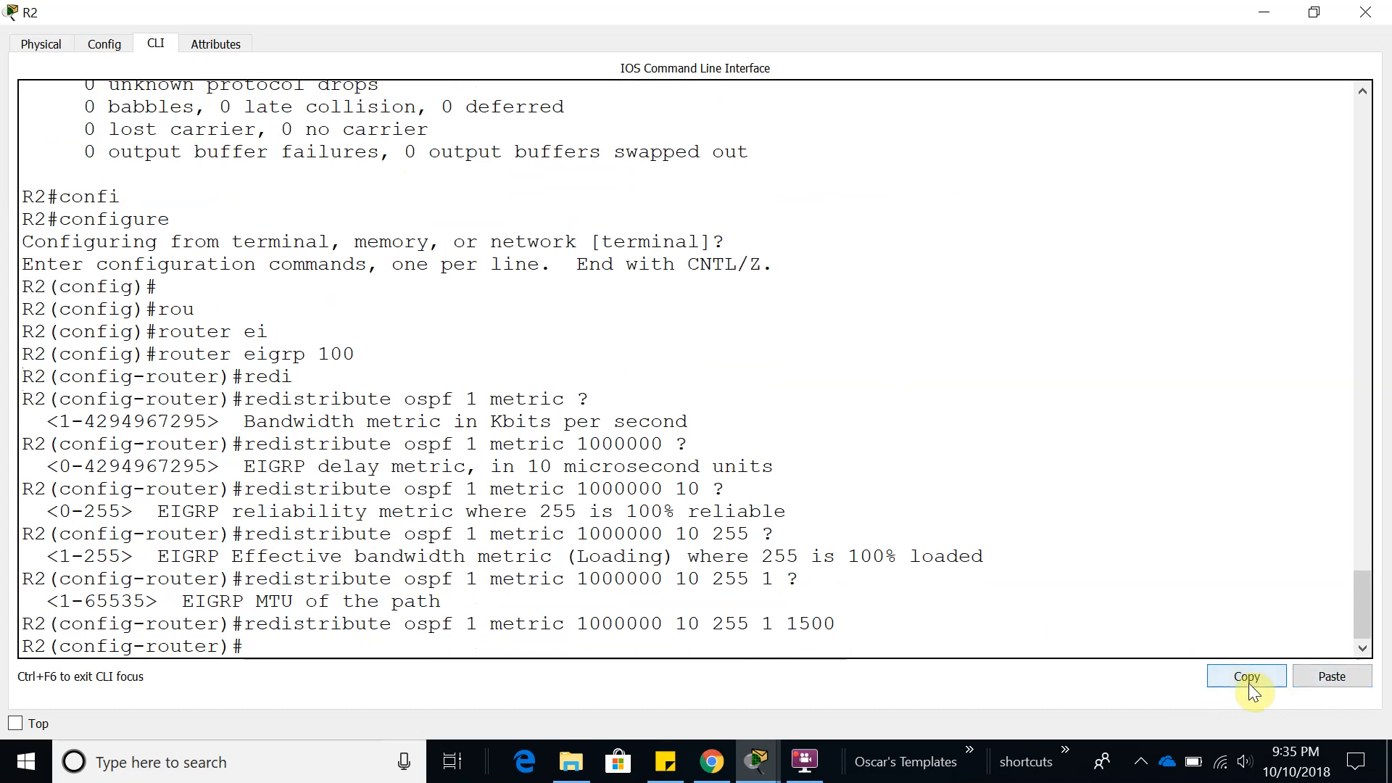
left_click_drag(841, 623, 255, 625)
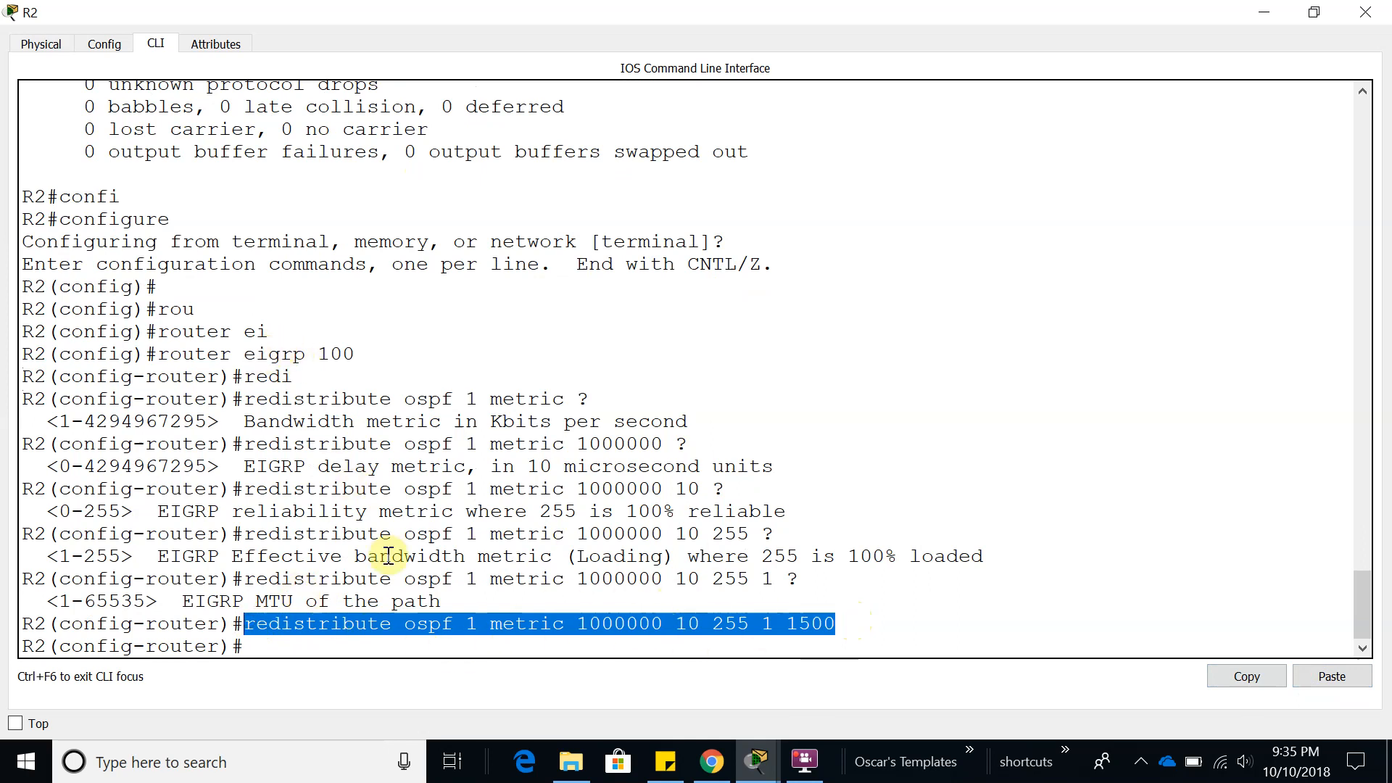
Enter router ospf 1 configuration, begin a redistribute eigrp 100 command and look up its available options
left_click(384, 650)
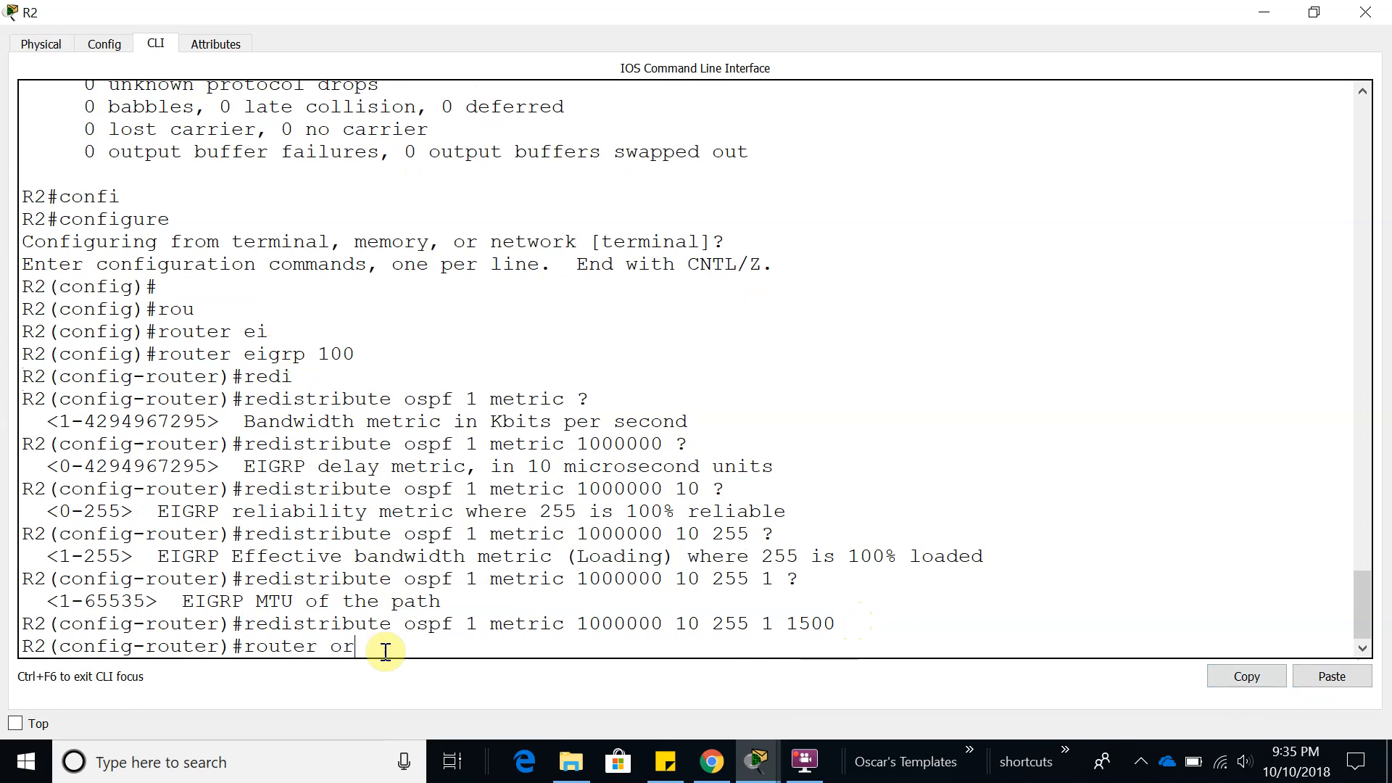
type("router ospf 1")
key("Return")
type("ei")
key("Tab")
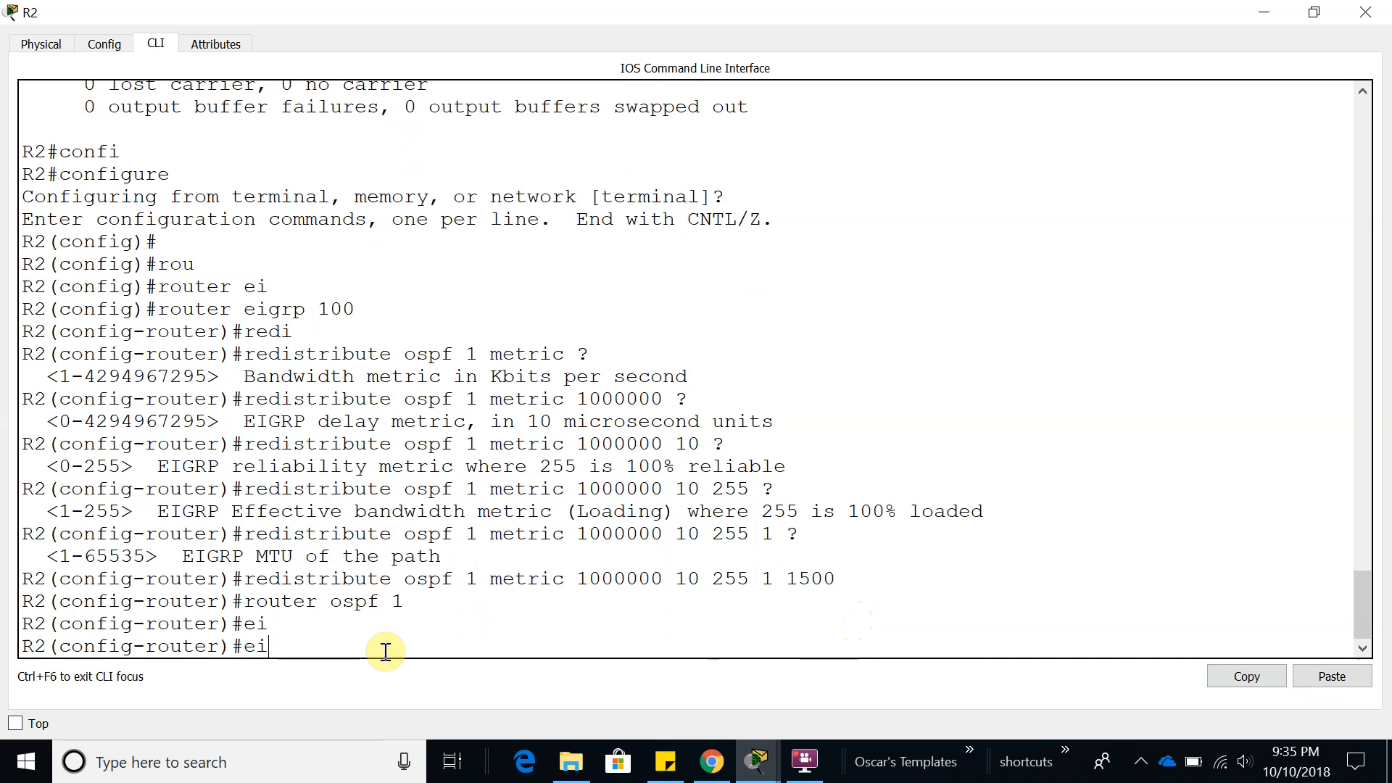
type("re")
key("Tab")
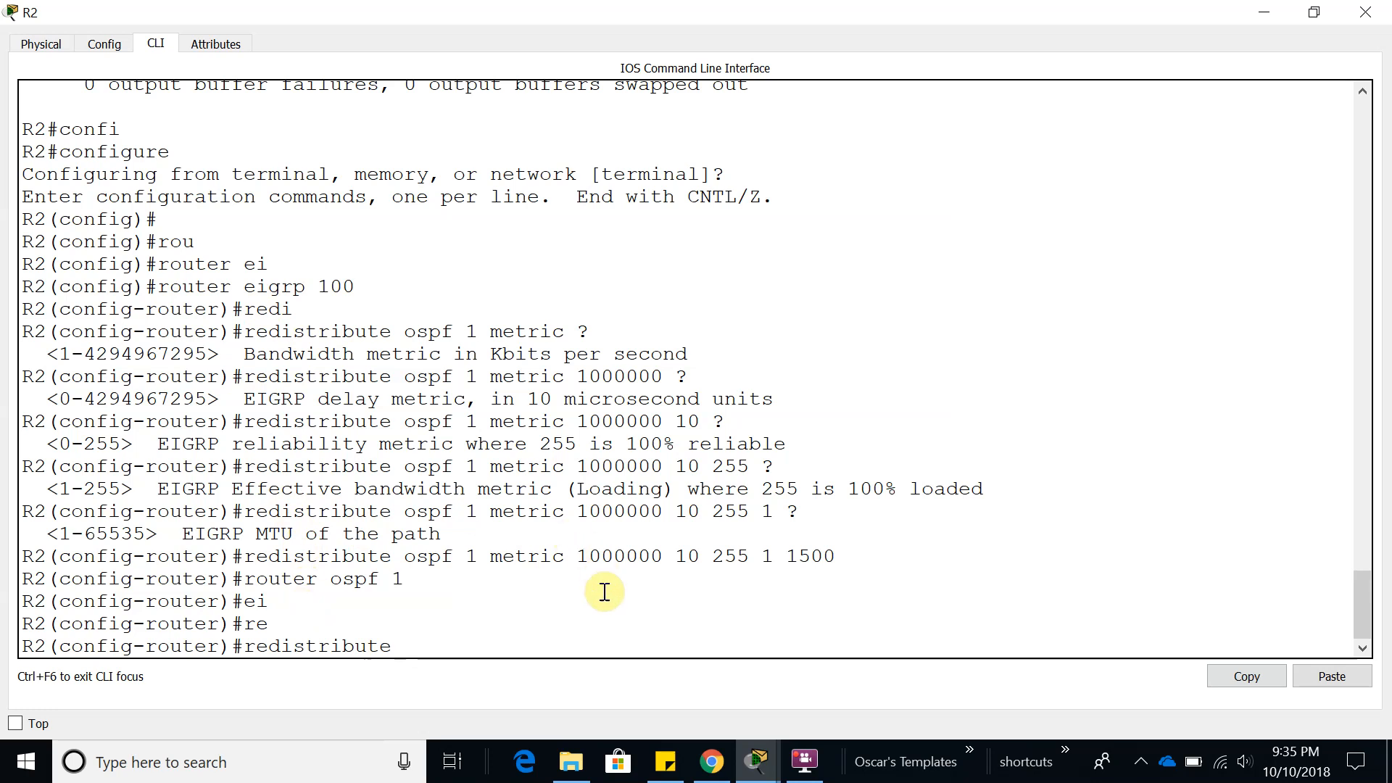
type("ei")
key("Tab")
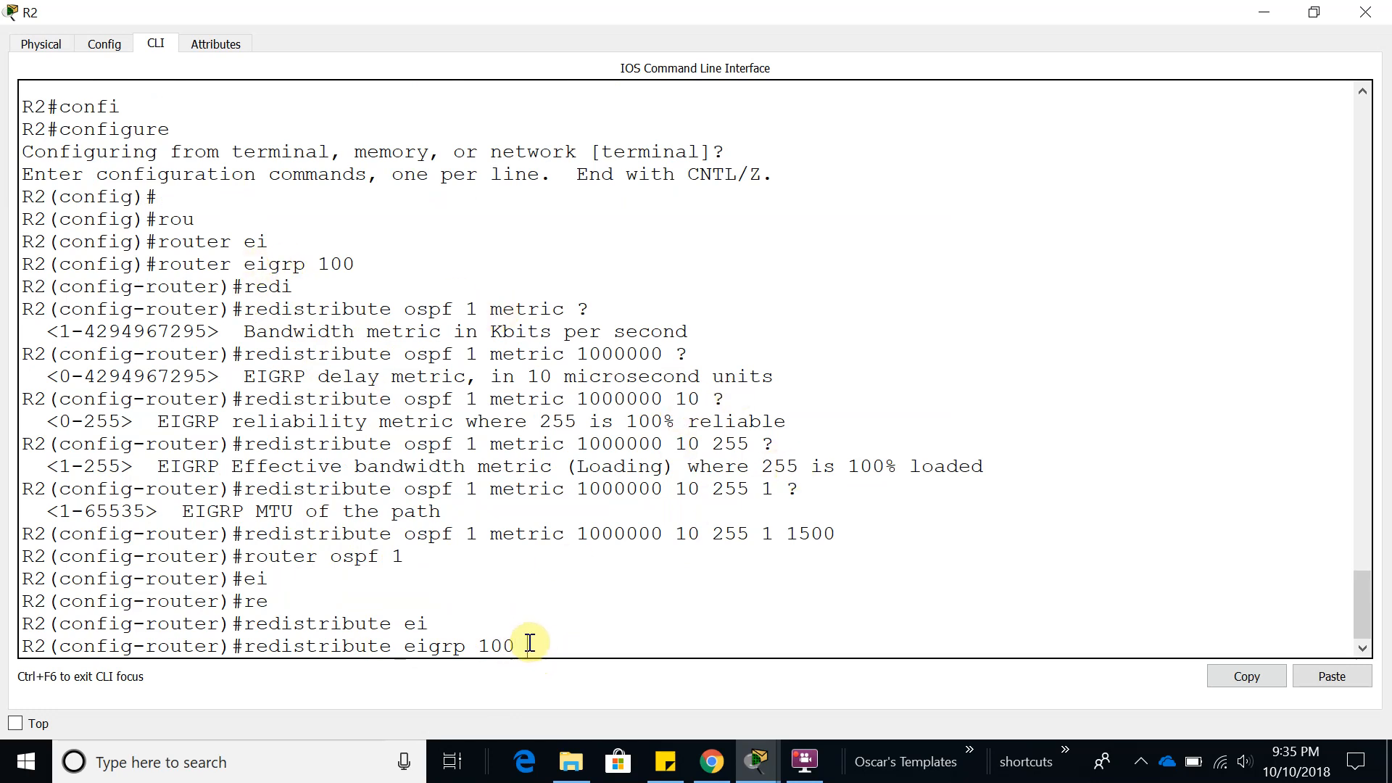
type("?")
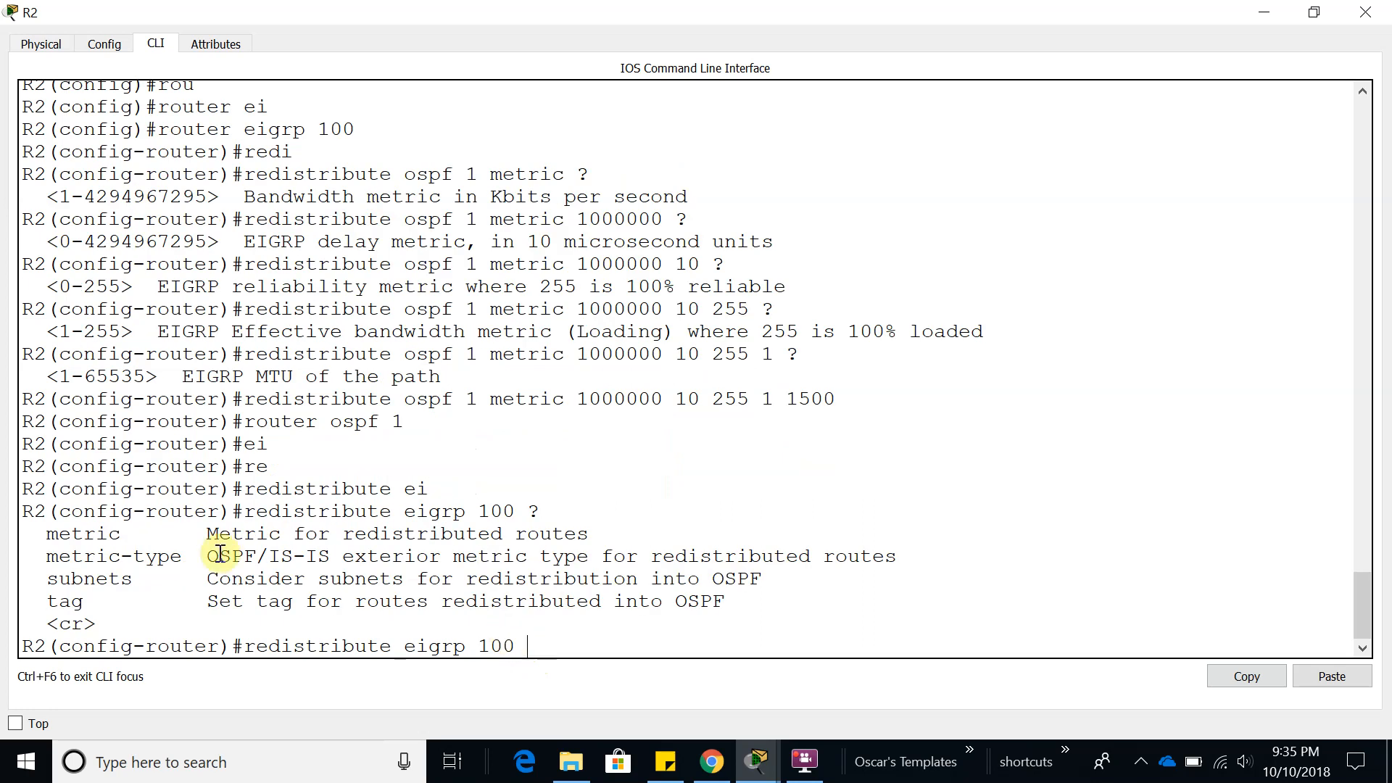
Complete the OSPF redistribution by running redistribute eigrp 100 subnets
type("su")
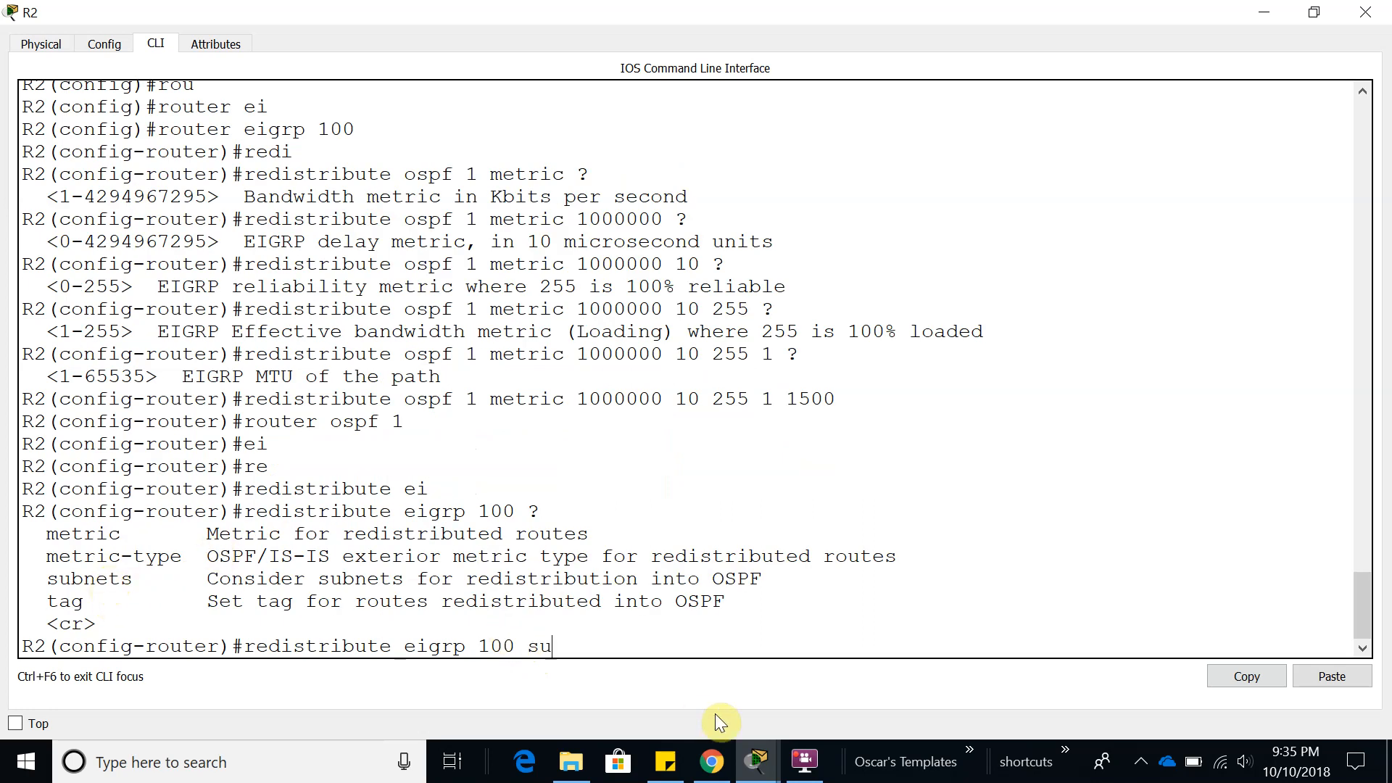
key("Tab")
key("Return")
key("Return")
key("Return")
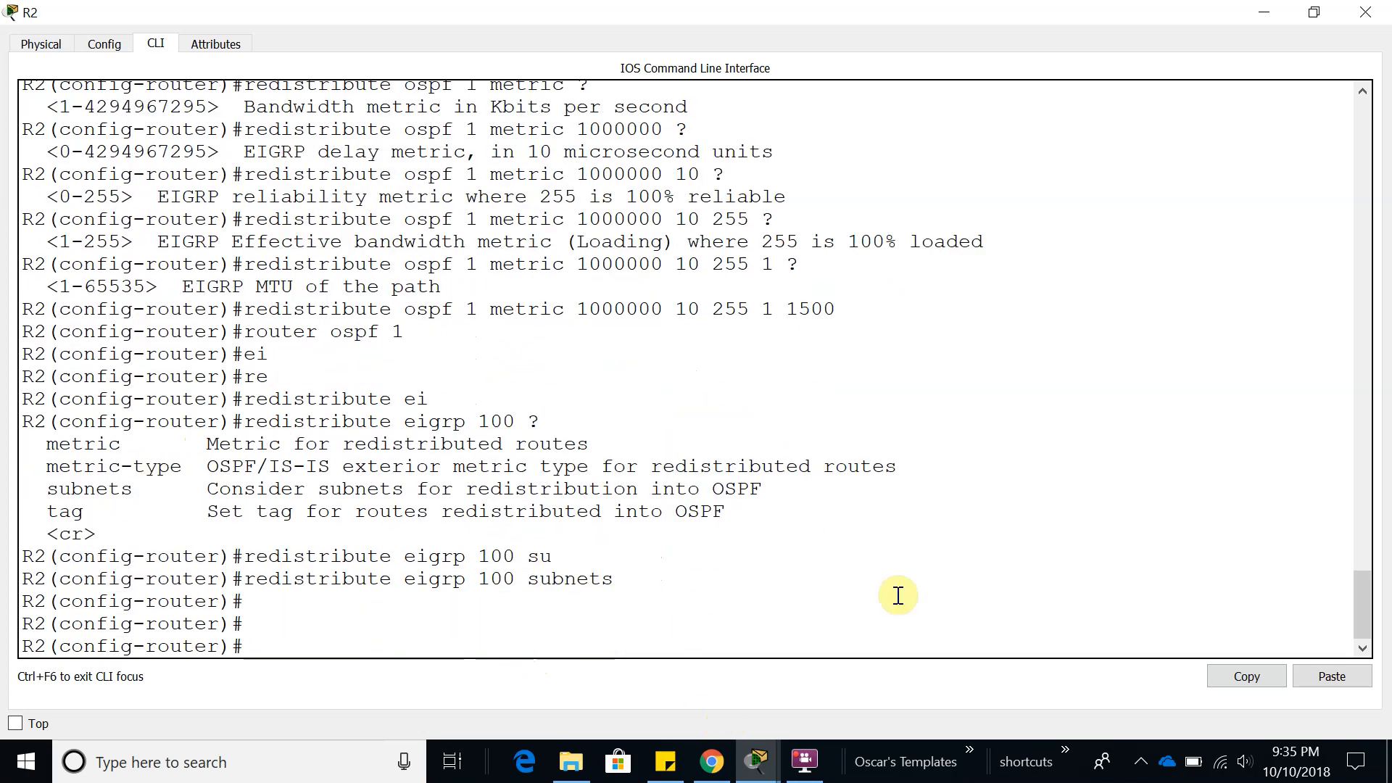
Return to the topology, reopen R2's command line and end configuration mode
left_click(1351, 18)
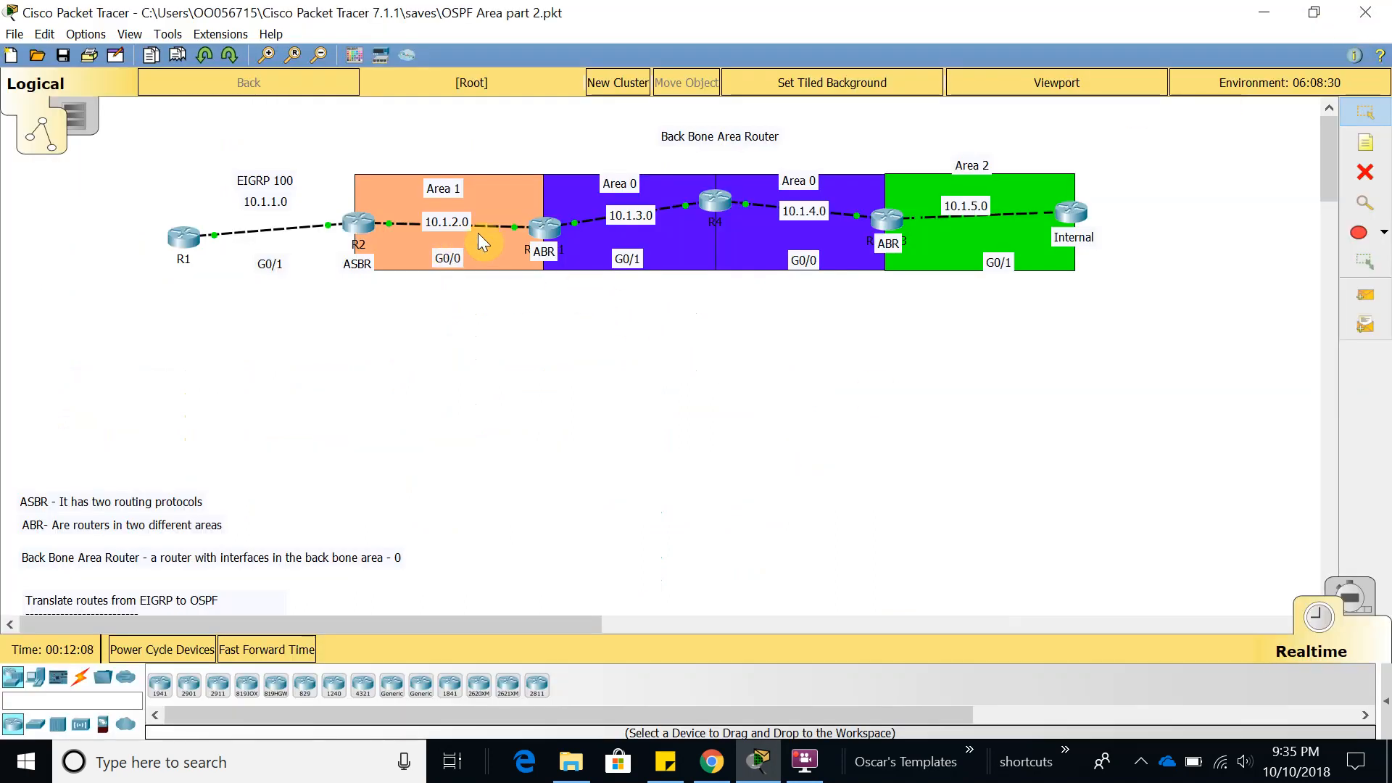
left_click(366, 225)
type("end")
key("Return")
key("Return")
key("Return")
key("Return")
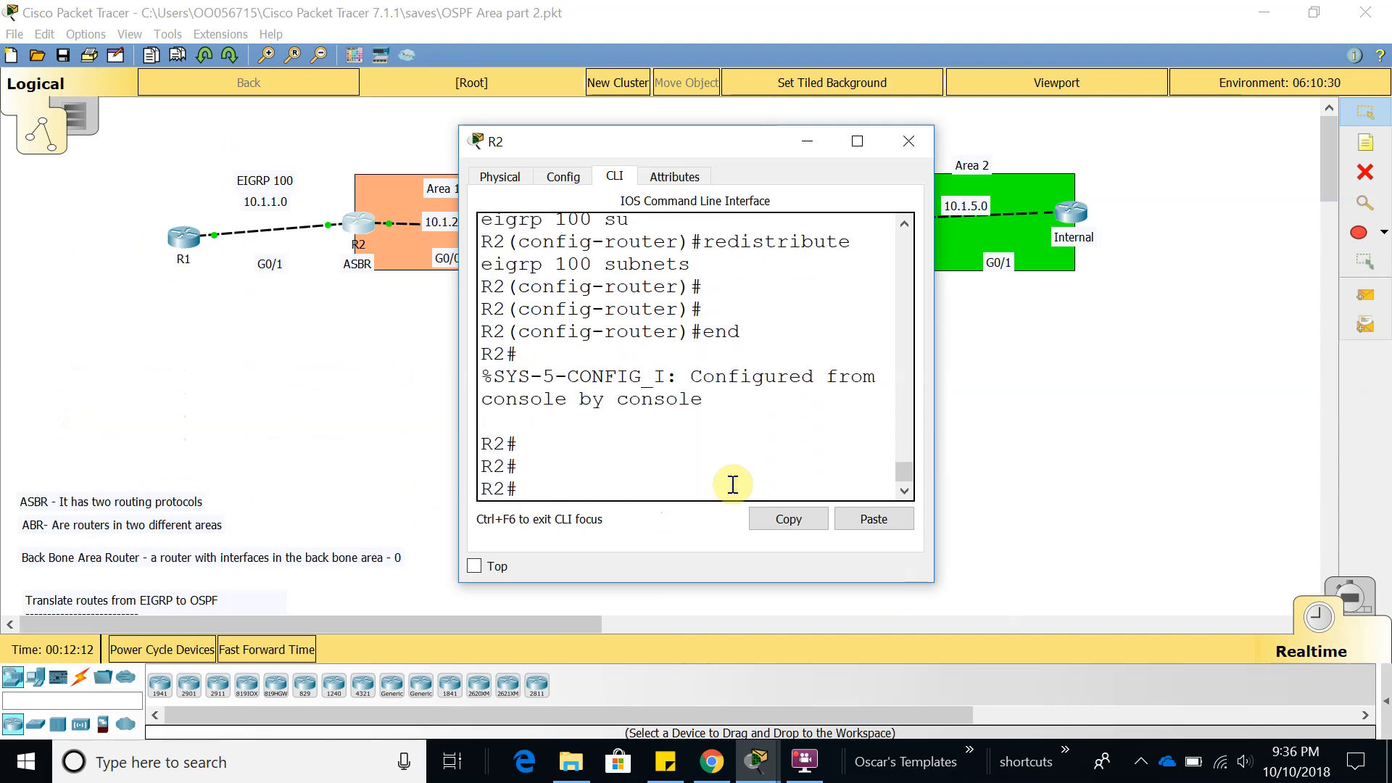
Run show ip protocols on R2 and enlarge the command-line window to read the output
type("show ip rp")
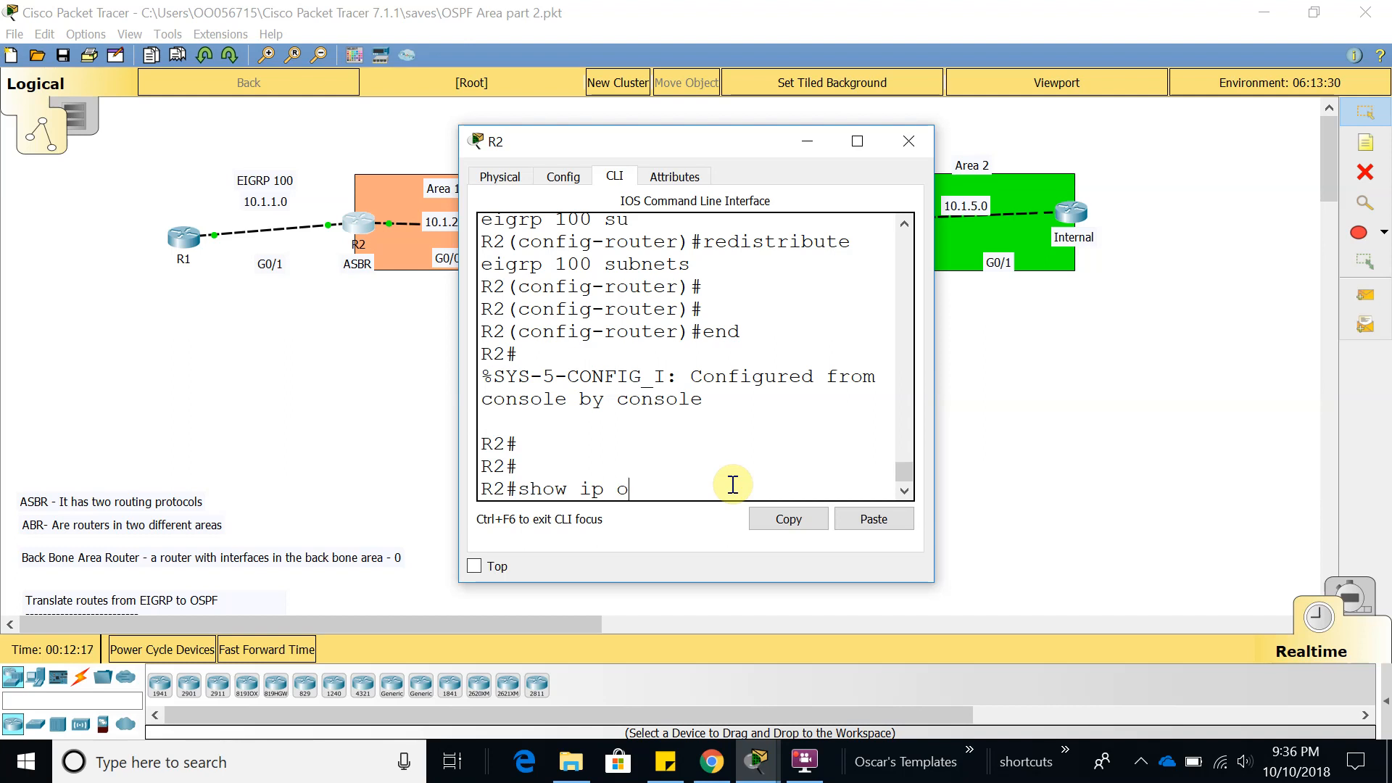
type("o")
key("Tab")
key("Return")
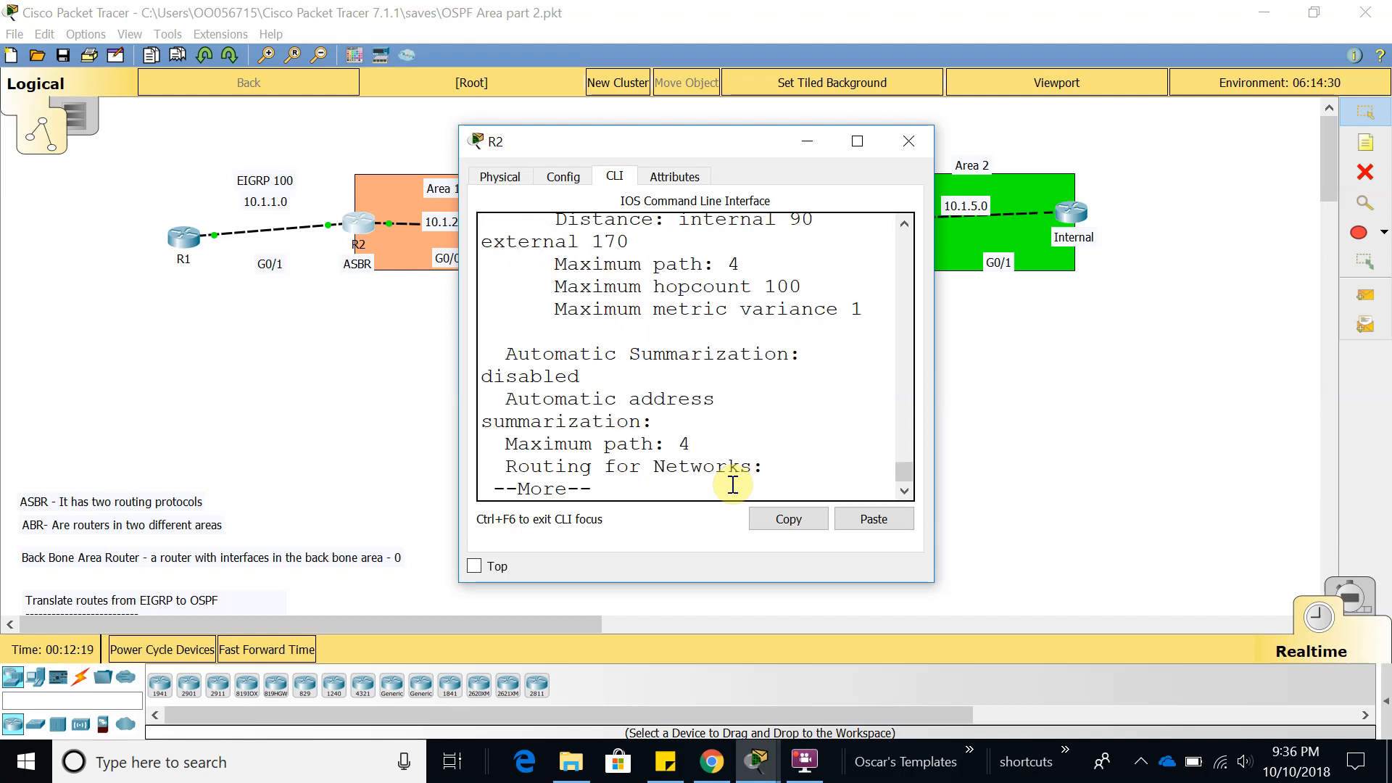
left_click(857, 140)
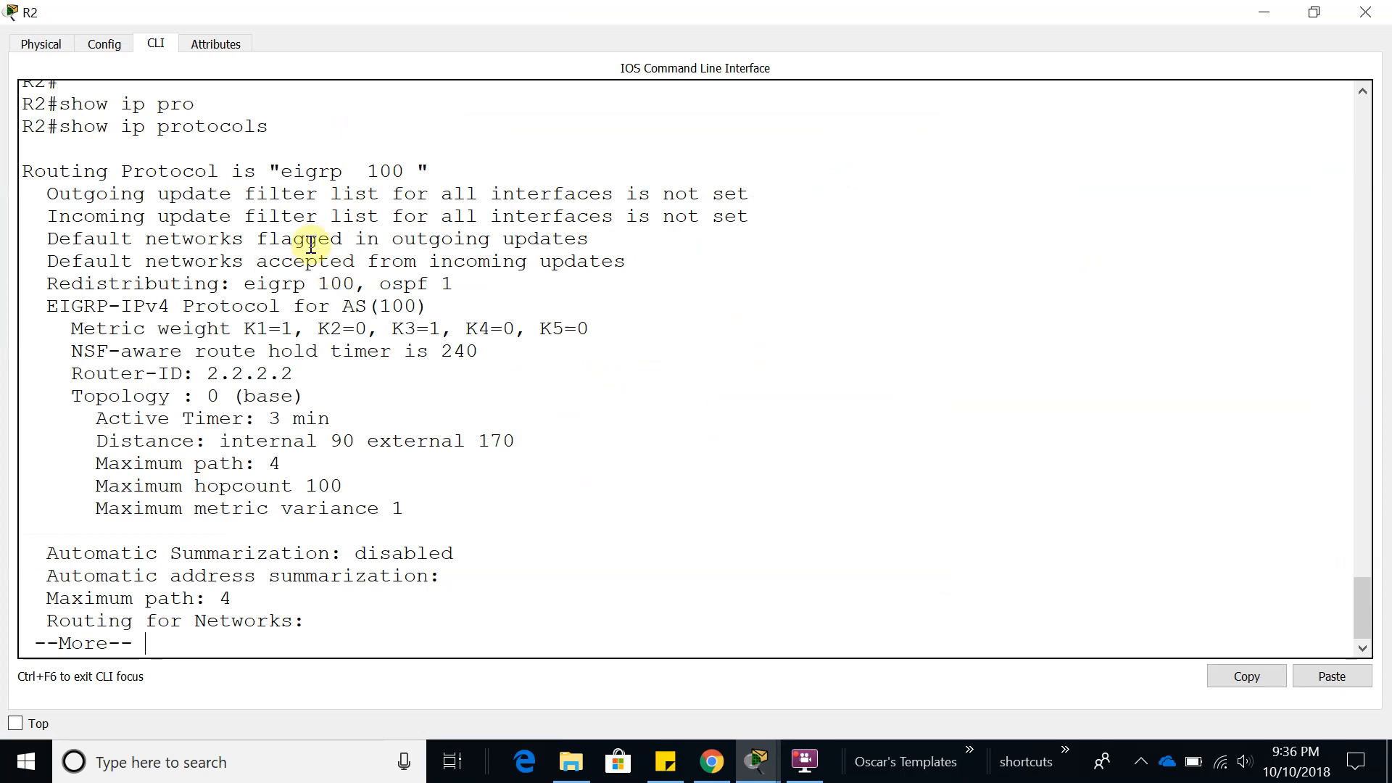
Page through the show ip protocols output and examine the redistribution details of each EIGRP and OSPF process
double_click(298, 171)
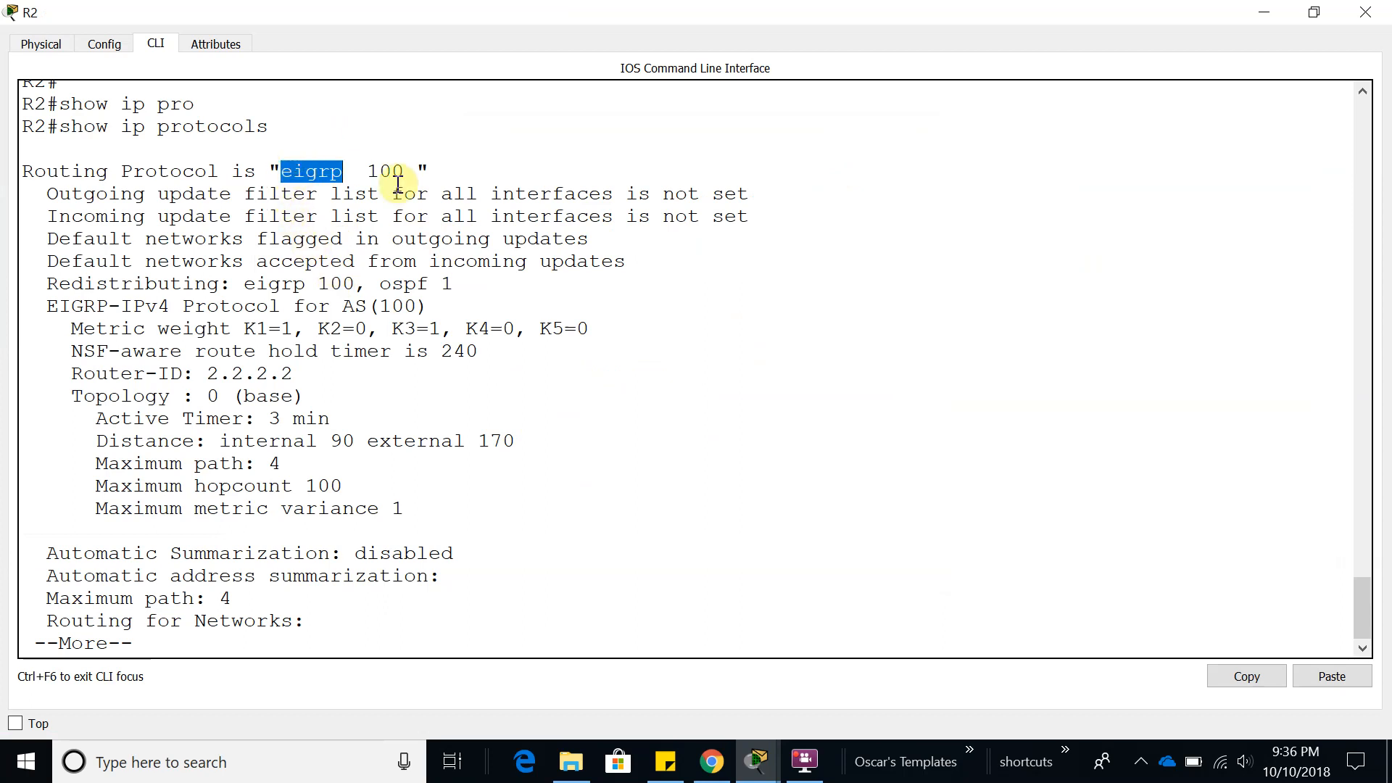
key("Return")
key("Return")
key("Return")
key("Return")
key("Return")
key("Return")
key("Return")
key("Return")
key("Return")
key("Return")
key("Return")
key("Return")
key("Return")
key("Return")
key("Return")
key("Return")
key("Return")
key("Return")
key("Return")
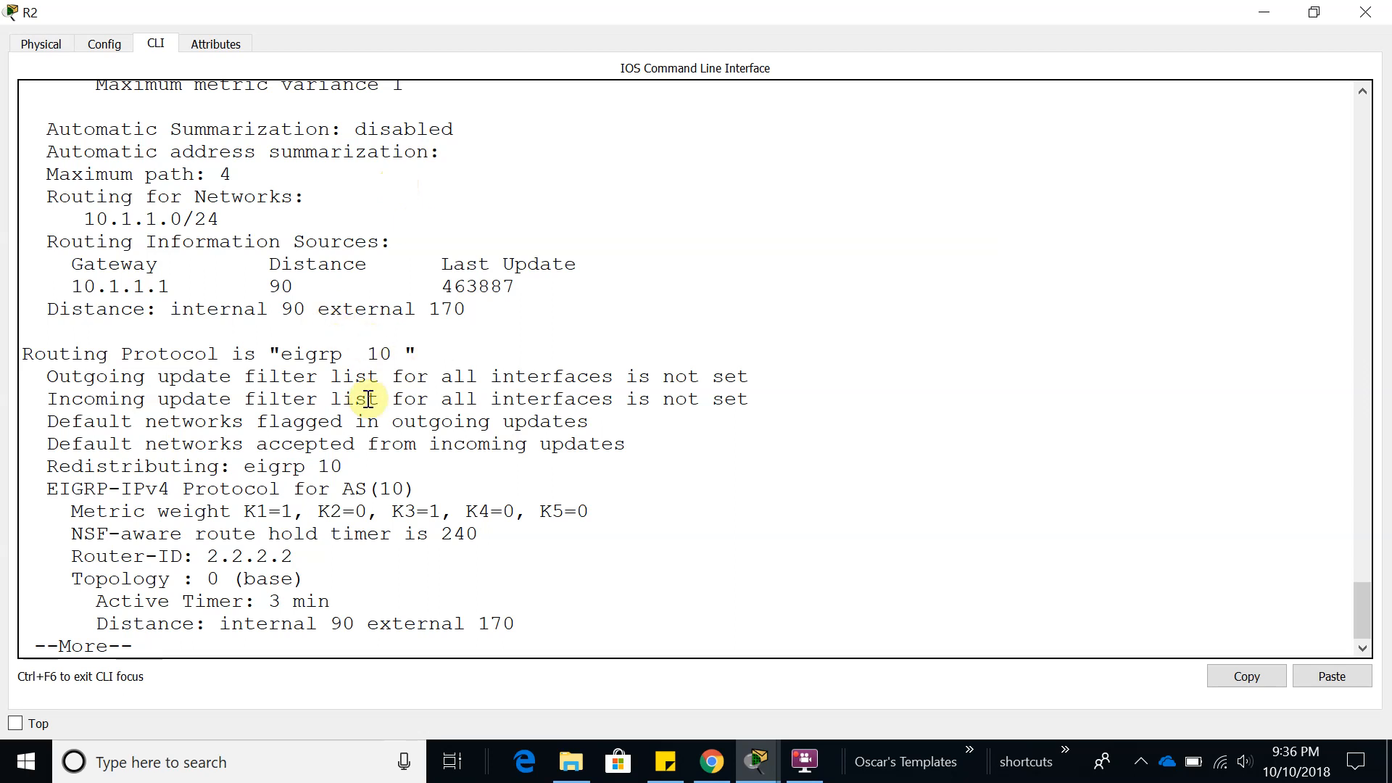
key("Return")
key("Return")
key("Return")
key("Return")
key("Return")
key("Return")
key("Return")
key("Return")
key("Return")
key("Return")
key("Return")
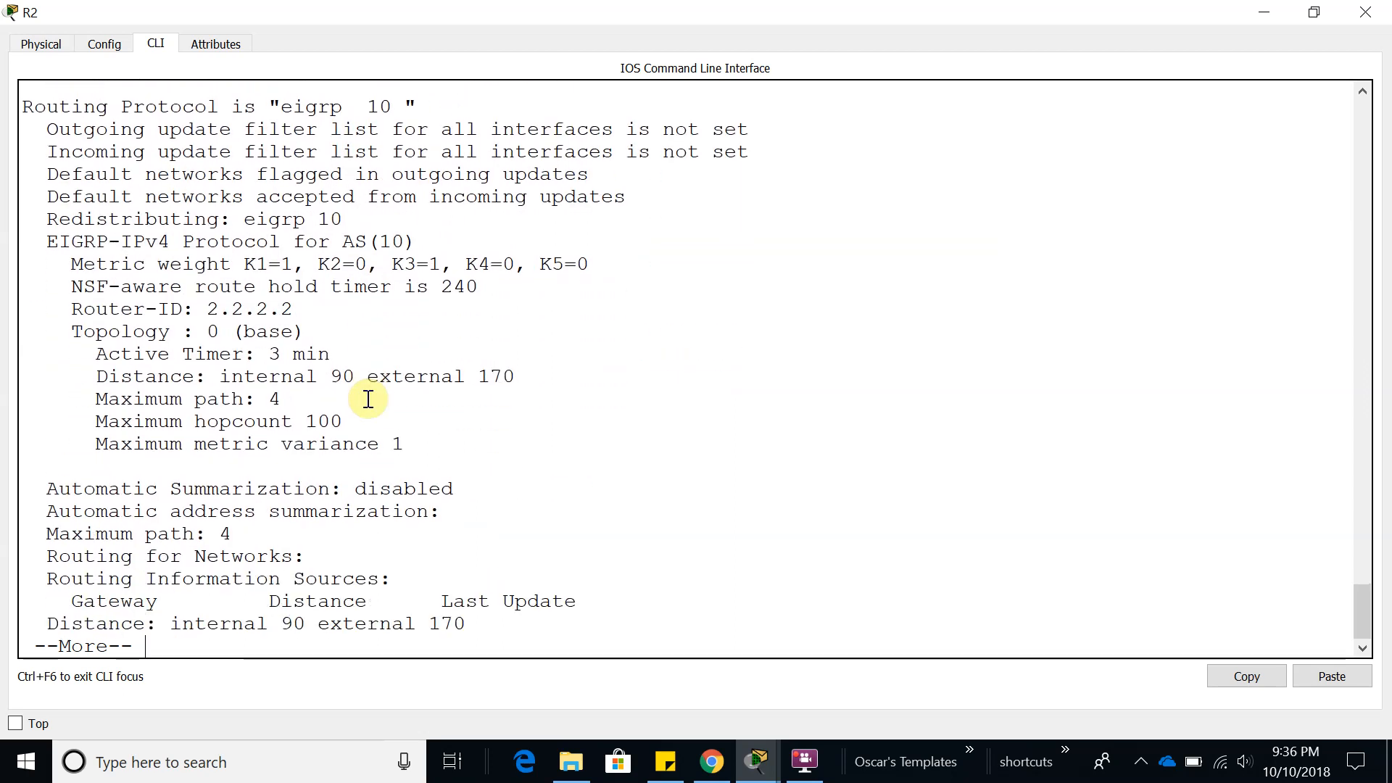
key("Return")
key("Return")
key("Return")
key("Return")
key("Return")
key("Return")
key("Return")
key("Return")
key("Return")
key("Return")
key("Return")
key("Return")
key("Return")
key("Return")
key("Return")
key("Return")
key("Return")
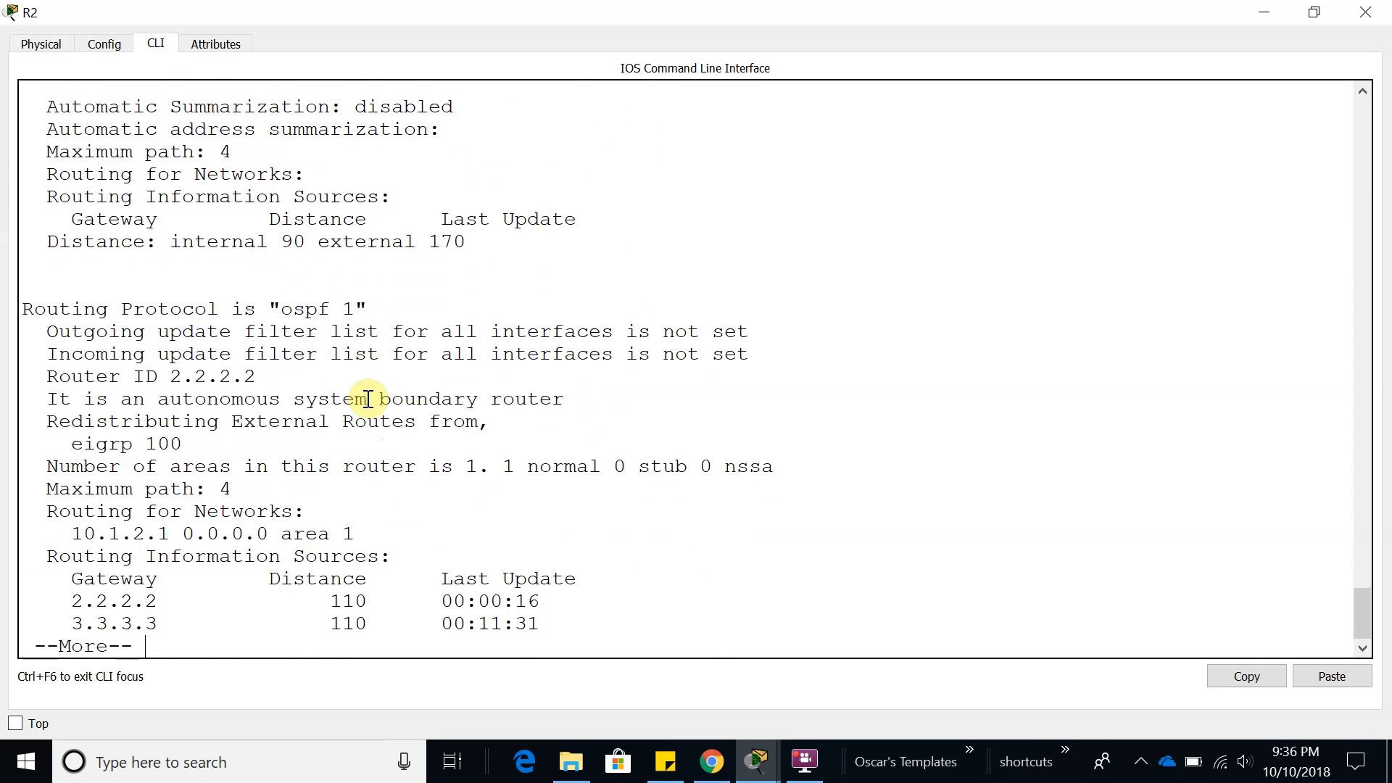
left_click_drag(280, 309, 352, 316)
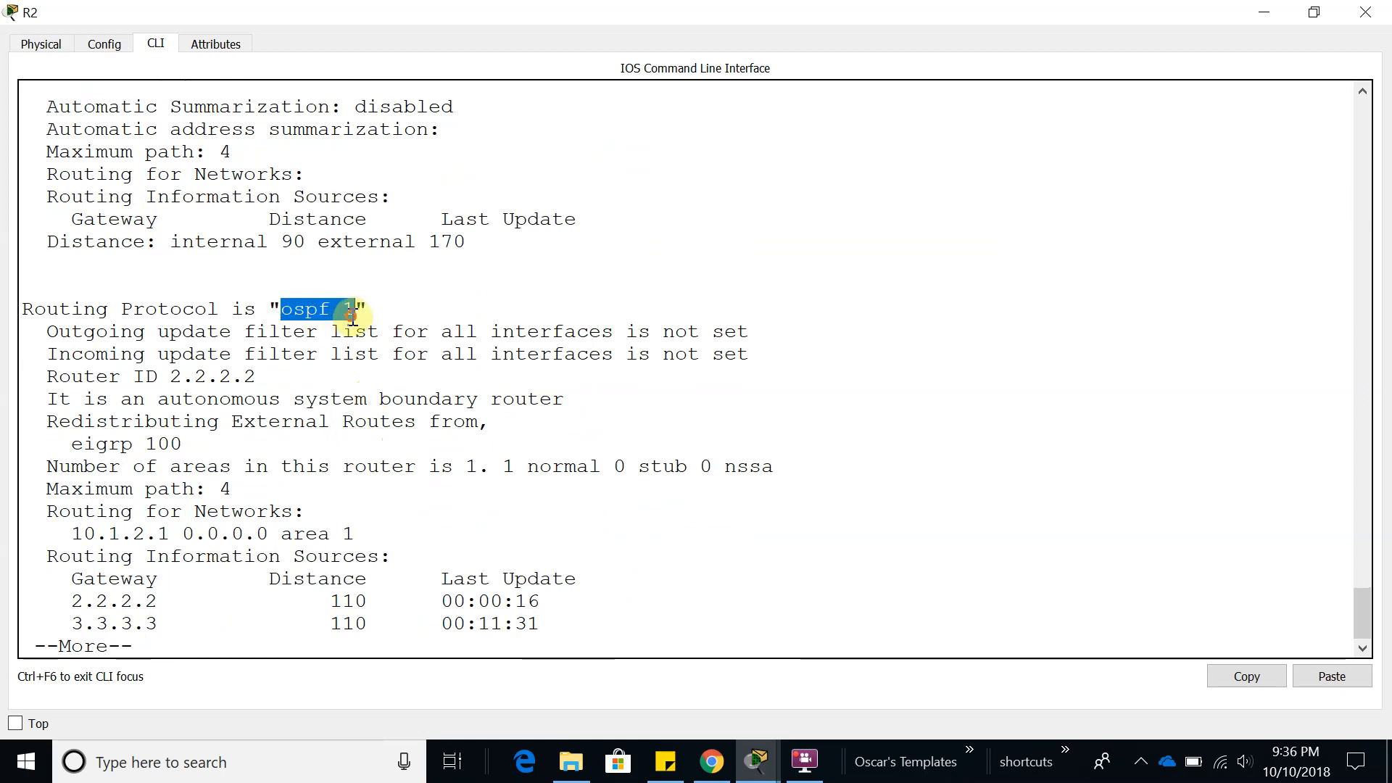
Copy the process name "eigrp 10" from the show ip protocols output
scroll(352, 317, "up", 8)
left_click_drag(394, 200, 281, 203)
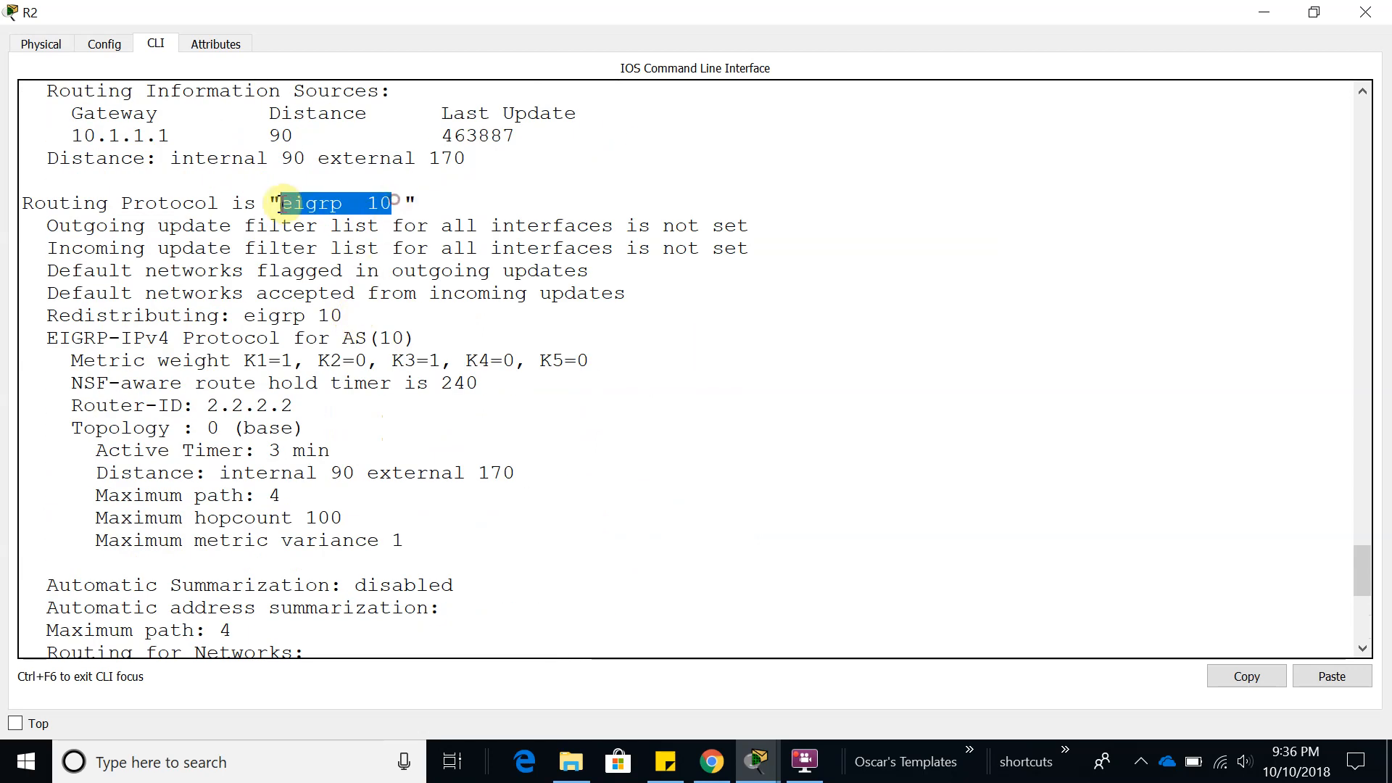
left_click(1236, 674)
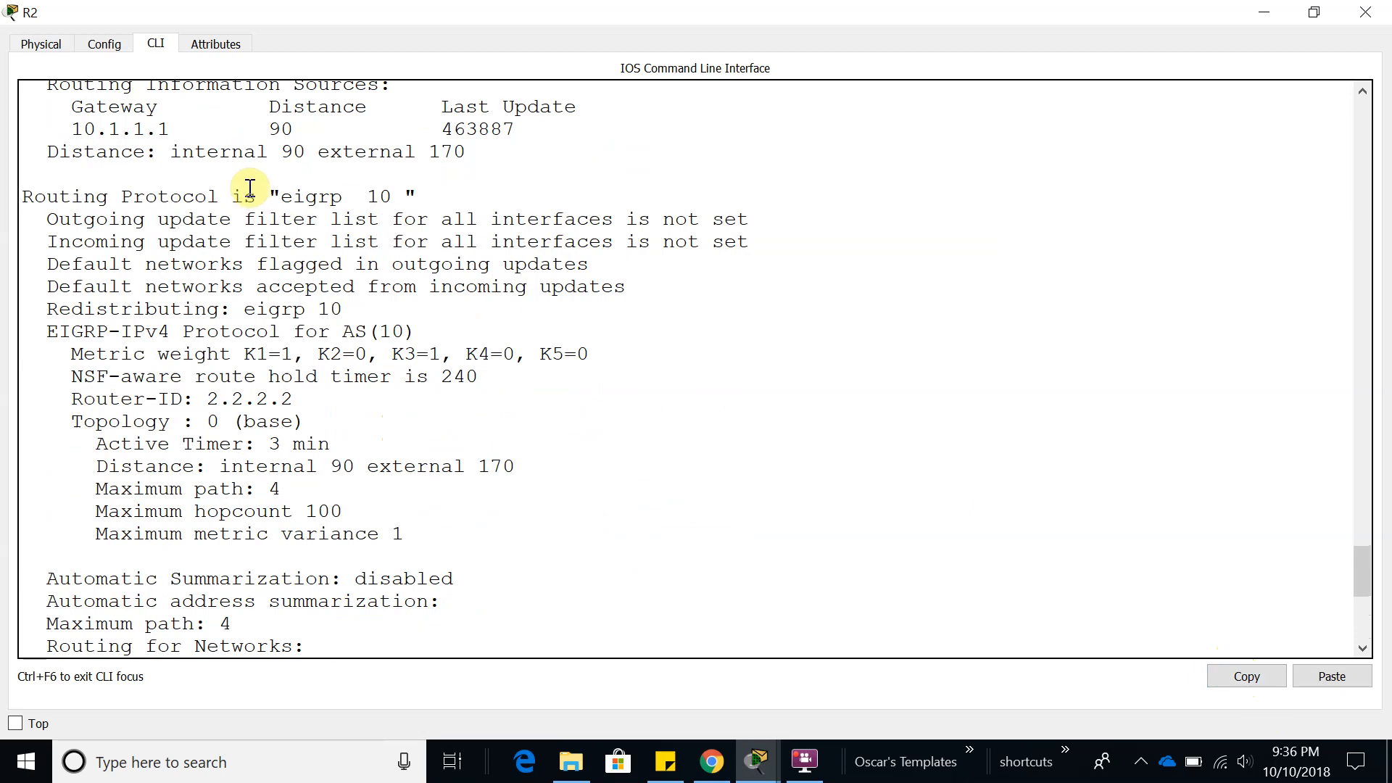
left_click_drag(285, 199, 391, 197)
left_click(1247, 678)
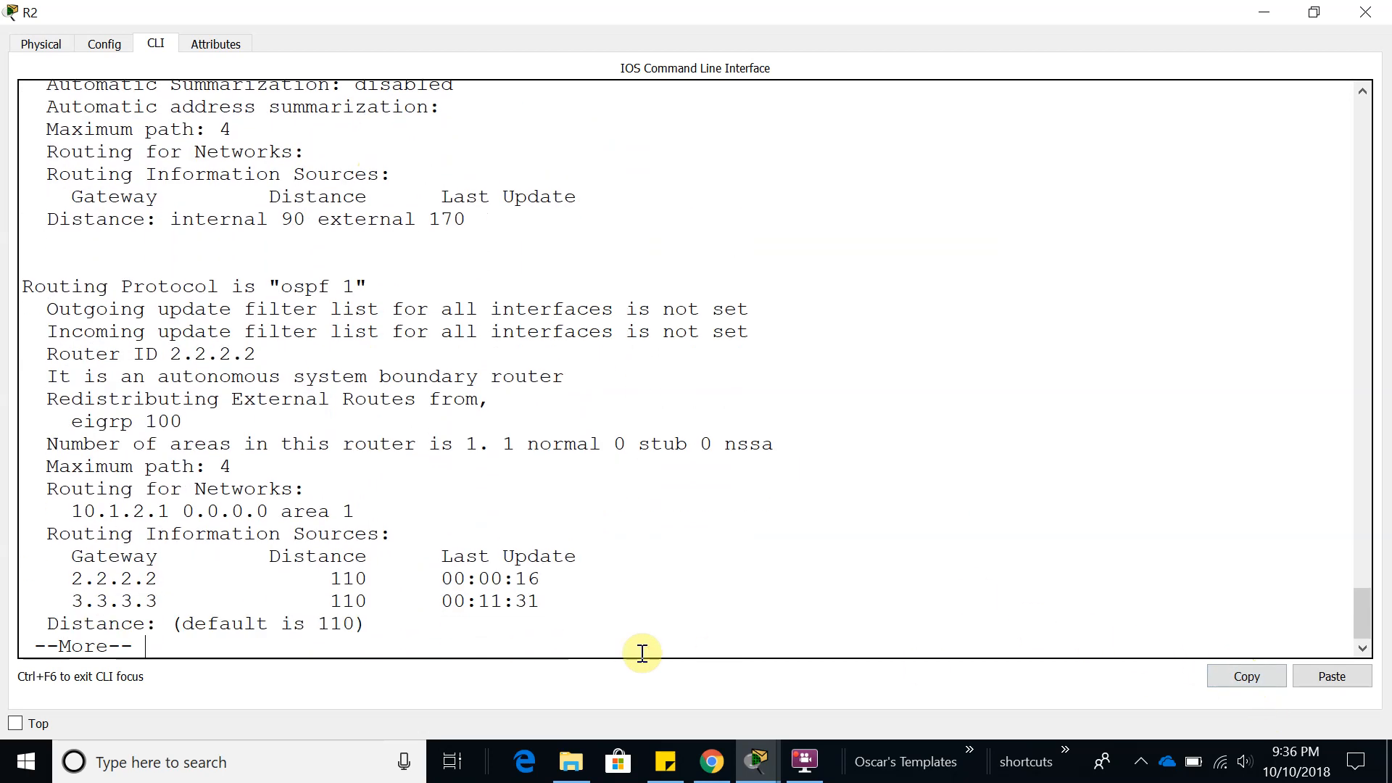
Finish the protocol output and enter global configuration mode on R2 with configure terminal
key("Return")
key("Return")
key("Return")
key("Return")
key("Return")
key("Return")
type("confi")
key("Tab")
type("t")
key("Tab")
key("Return")
key("Return")
Try to remove the extra EIGRP process by pasting its copied name into a no eigrp 10 command
type("no")
left_click(1333, 681)
key("Return")
key("Return")
key("Return")
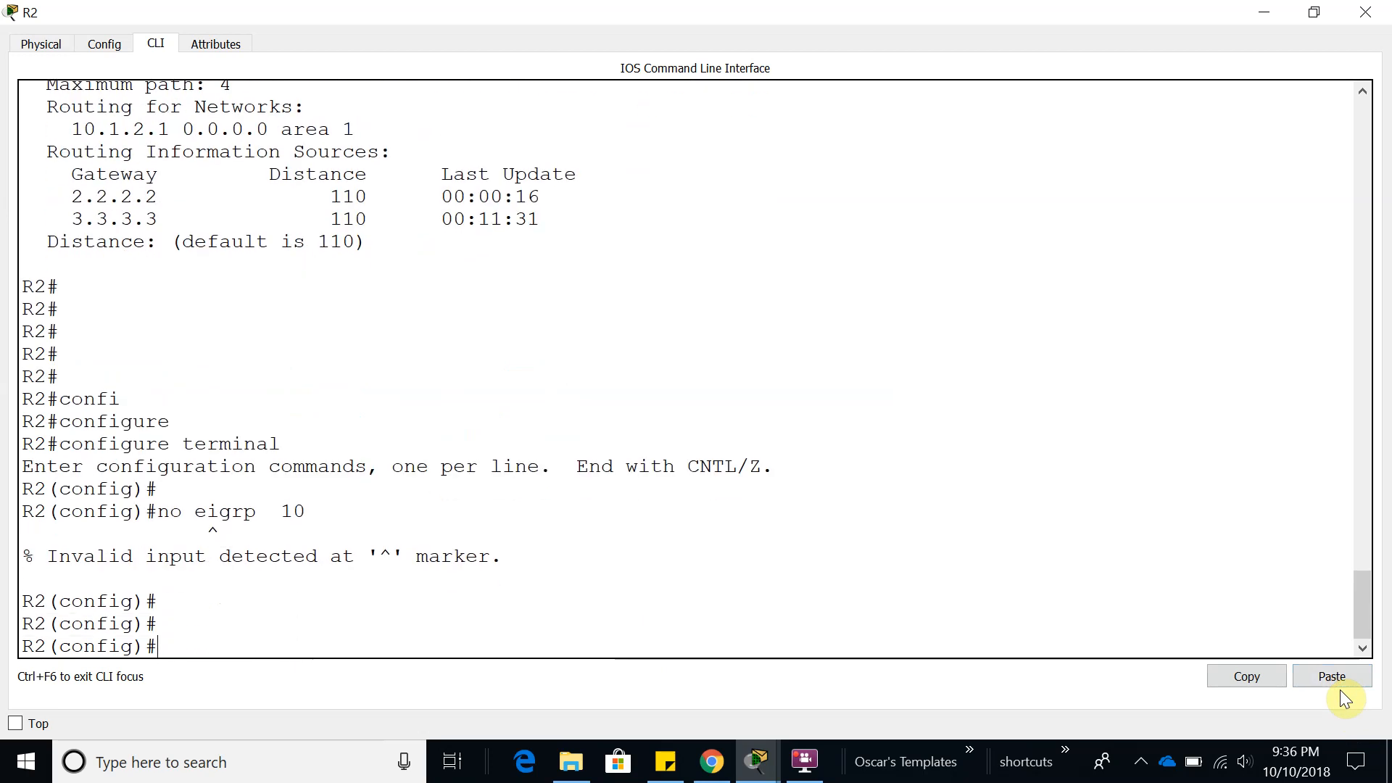
Correct the recalled command to no router eigrp 10, run it and end configuration mode
key("Up")
type("router")
key("Return")
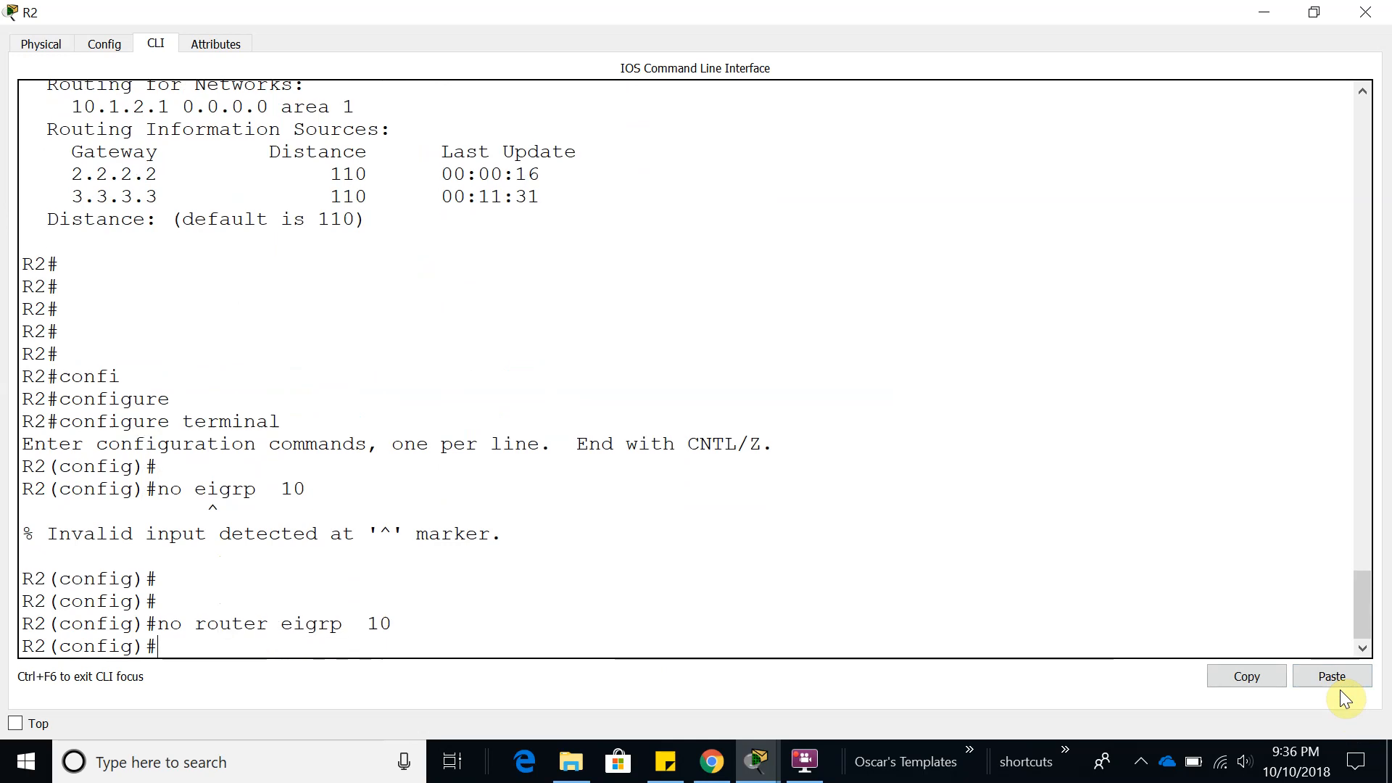
type("end")
key("Return")
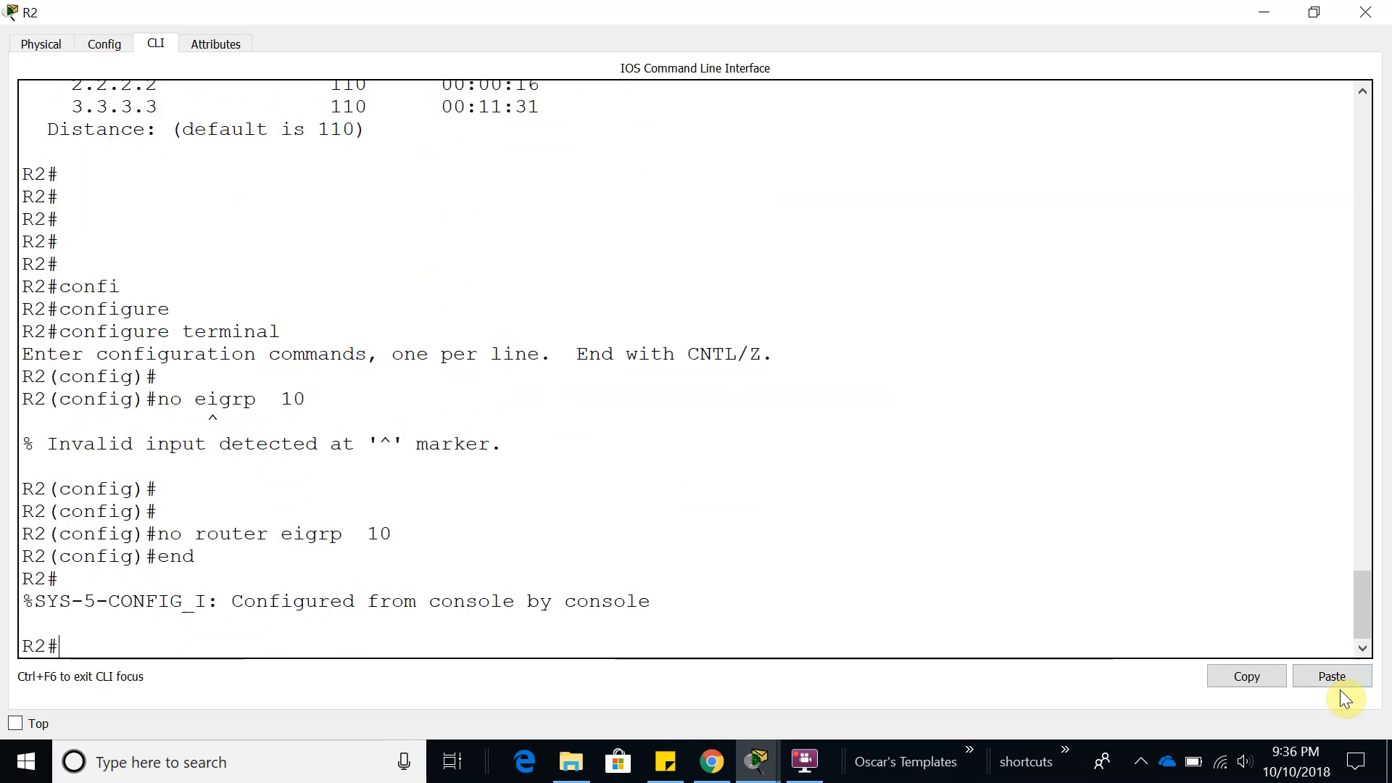
Display the routing protocols on R2 with show ip protocols and page through the output to its end
key("Return")
type("show p")
key("BackSpace")
type("ip rpo")
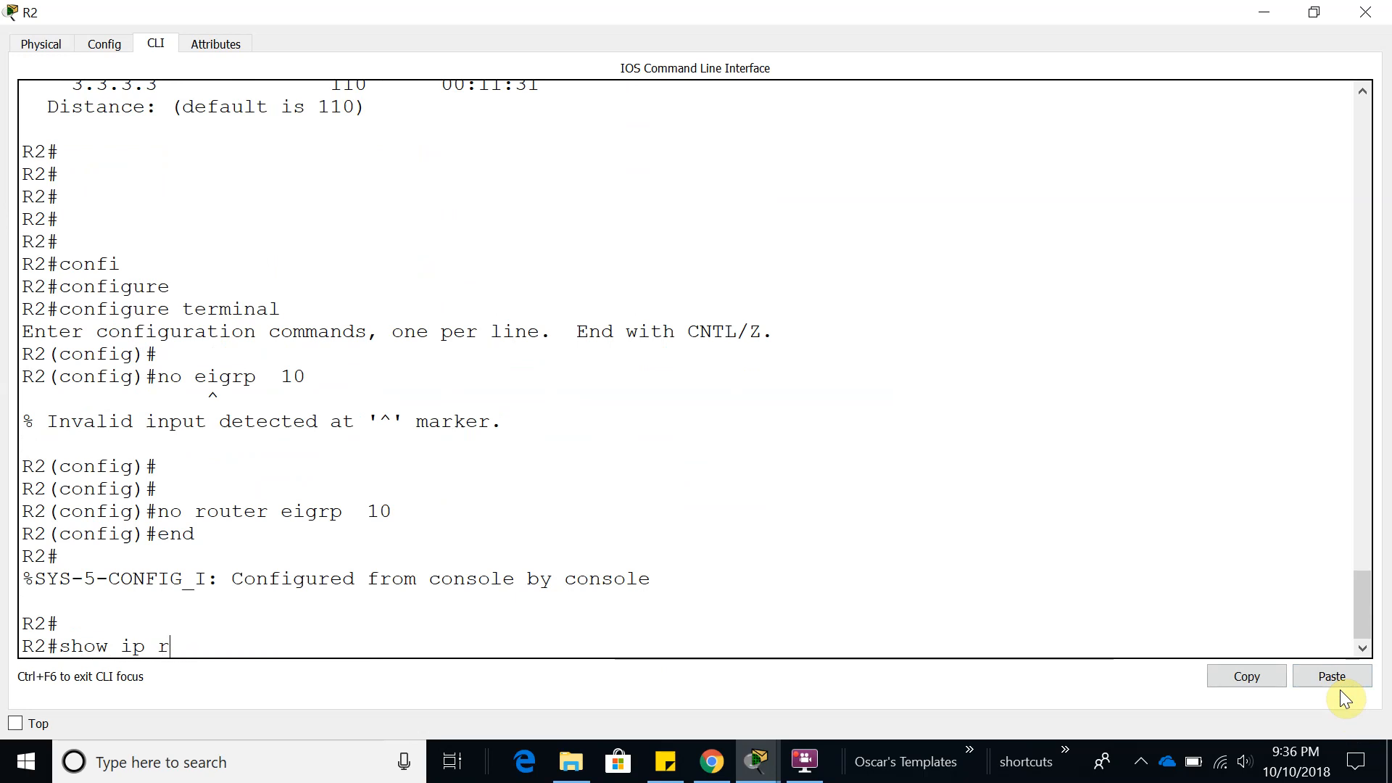
key("Tab")
key("Return")
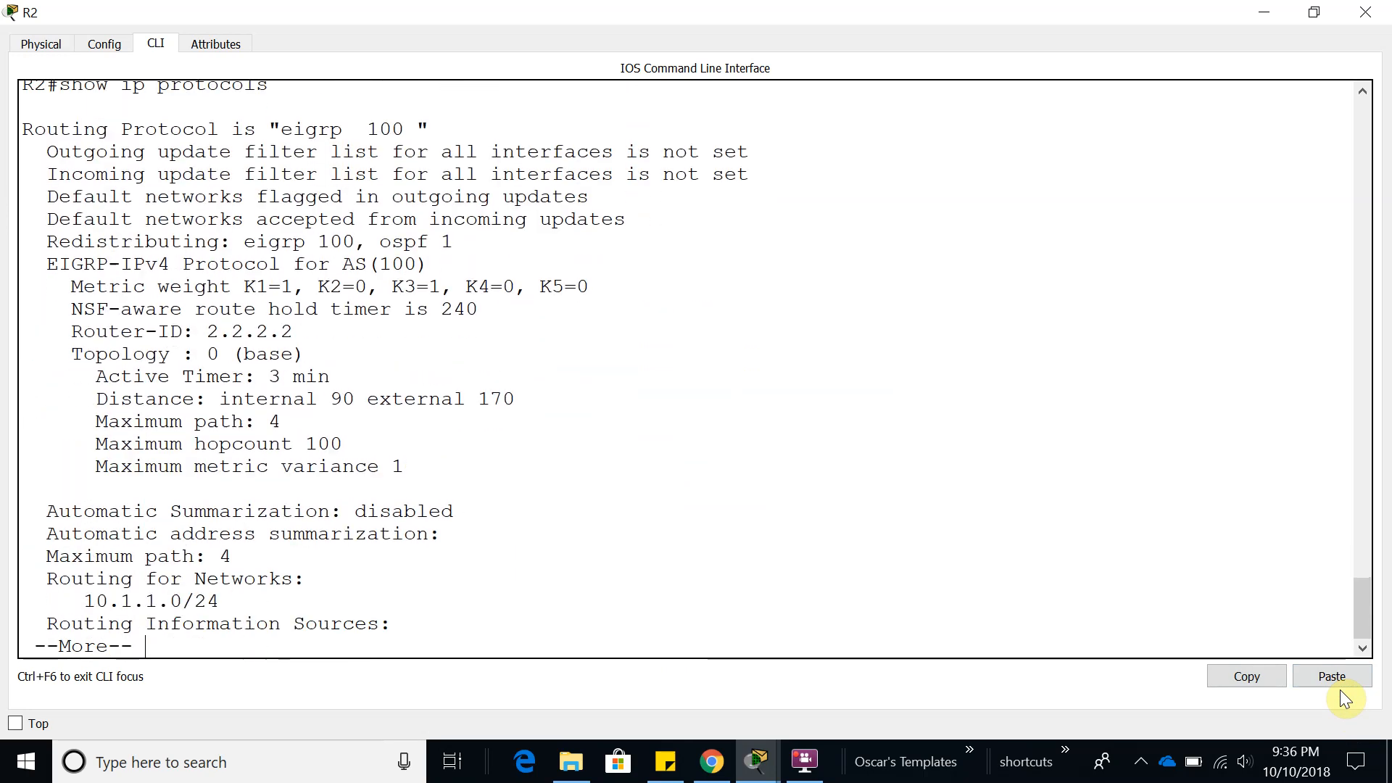
key("space")
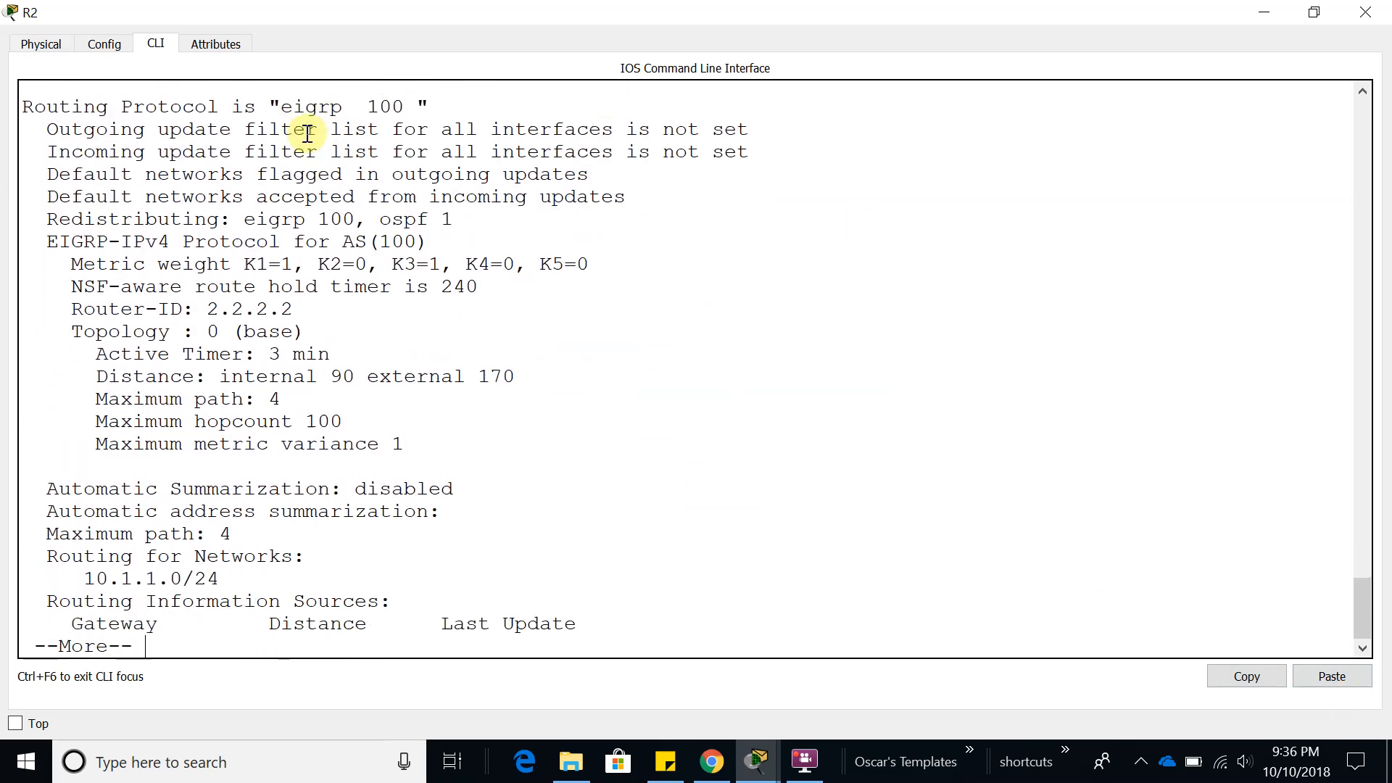
key("space")
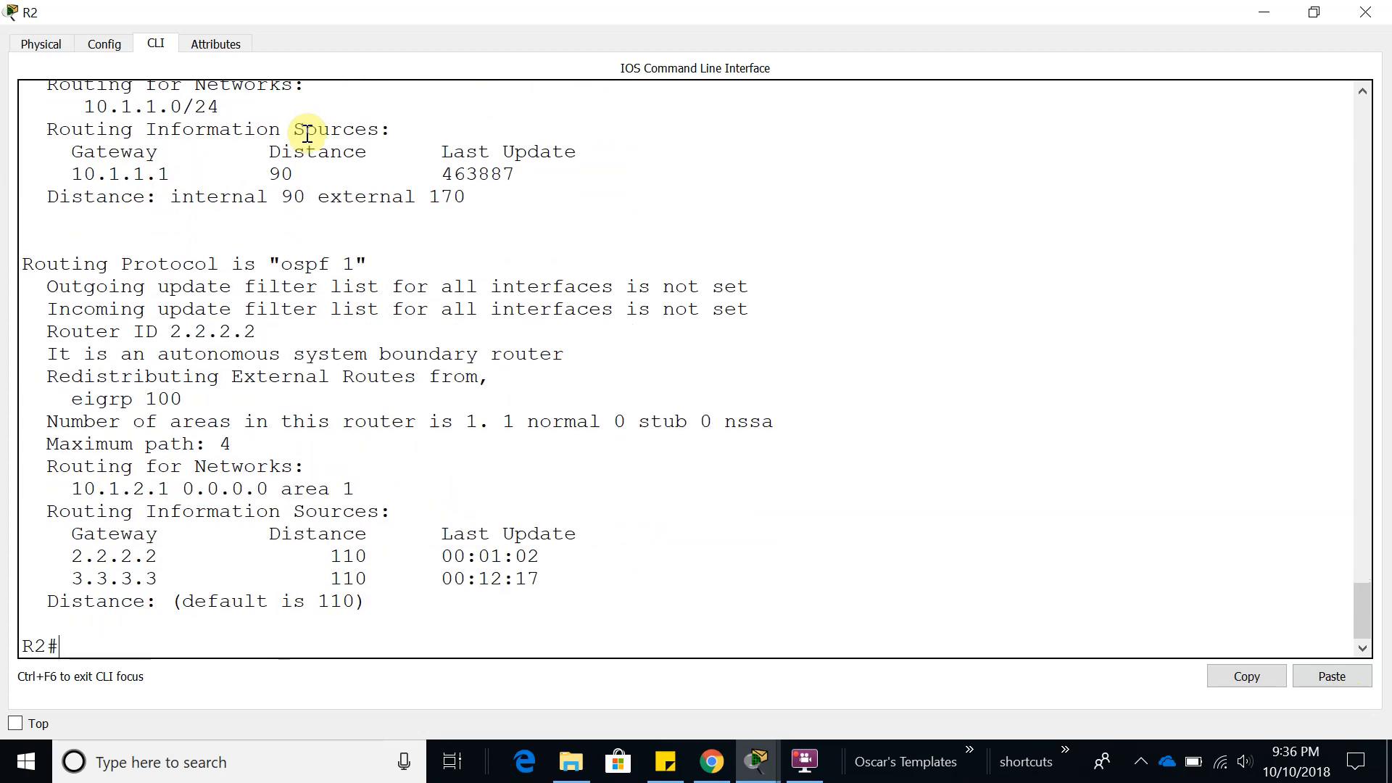
Close R2, open the CLI of the ABR between Area 1 and Area 0, and run show ip route
left_click(1365, 13)
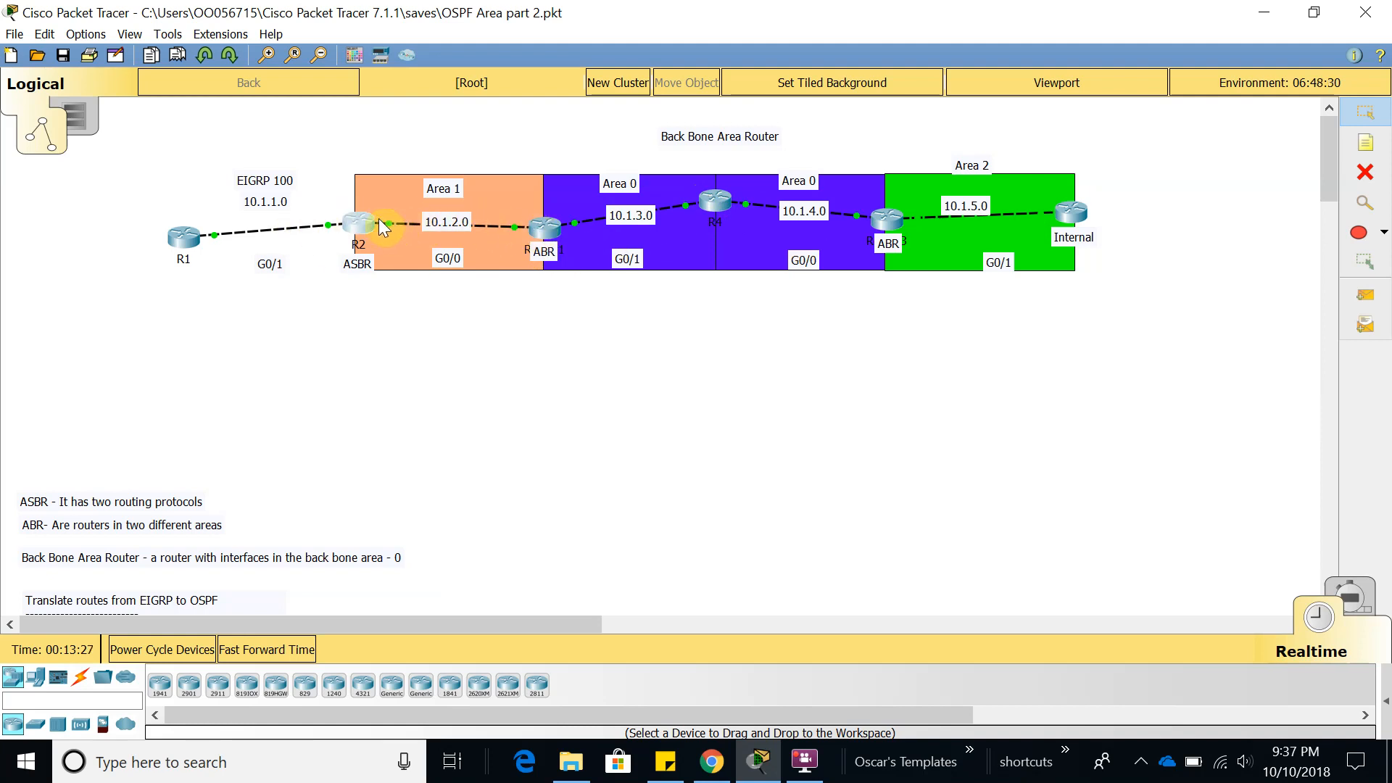
left_click(359, 390)
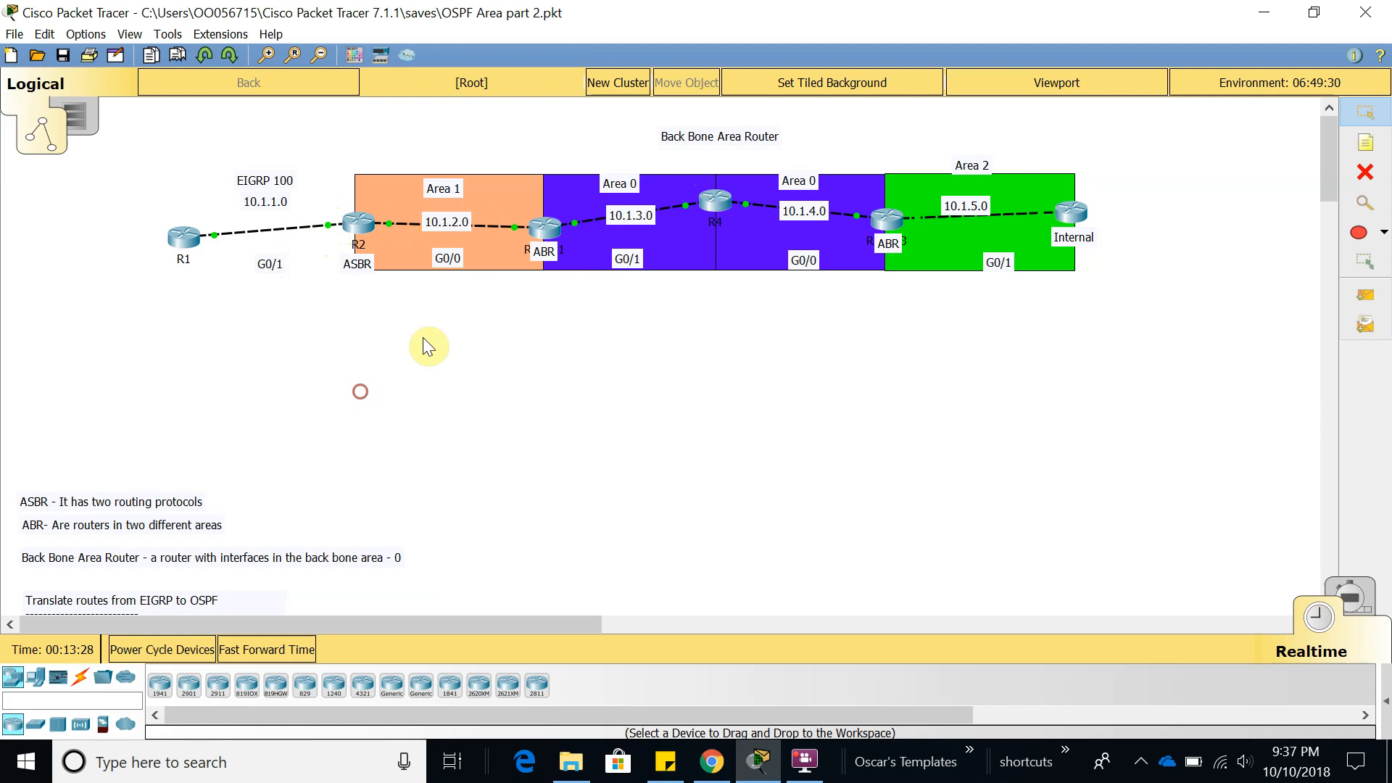
left_click(538, 227)
left_click(853, 142)
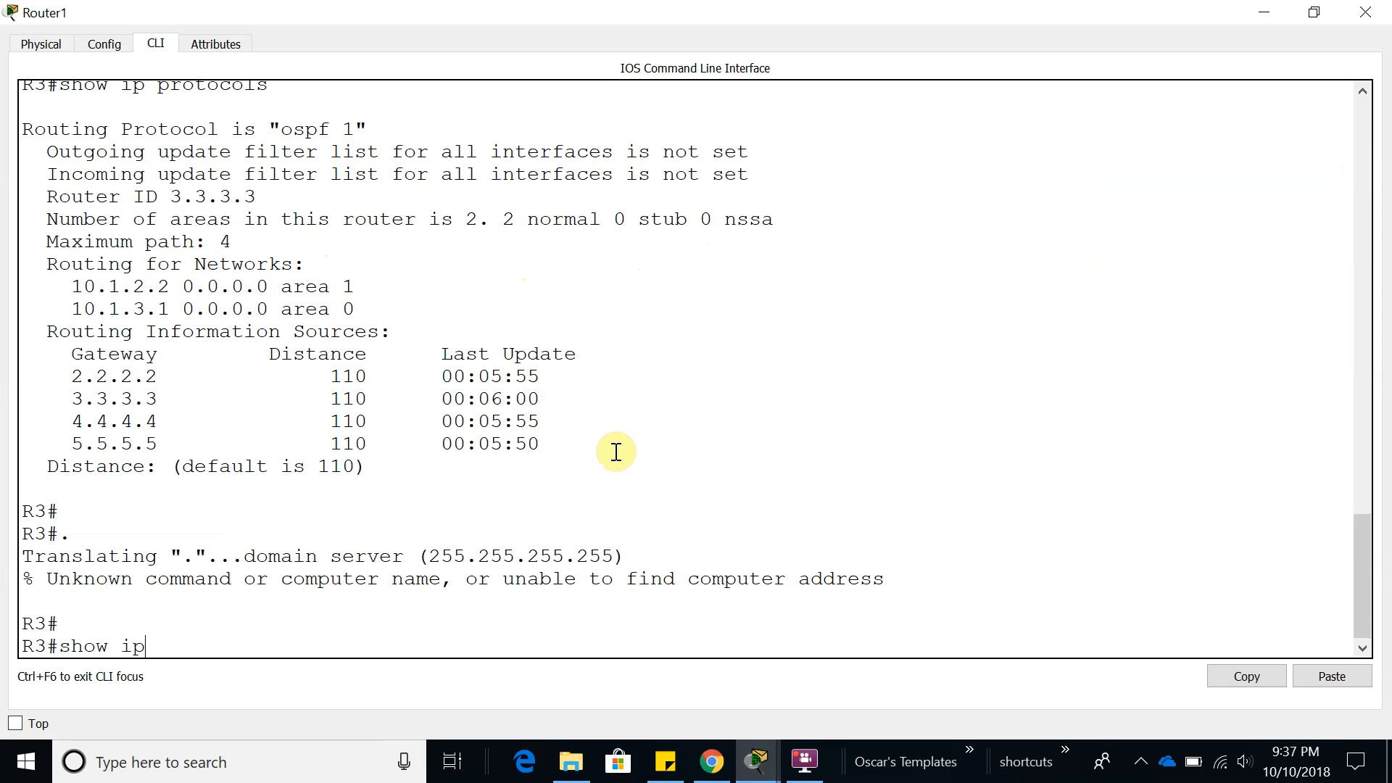
type("ou")
key("Tab")
key("Return")
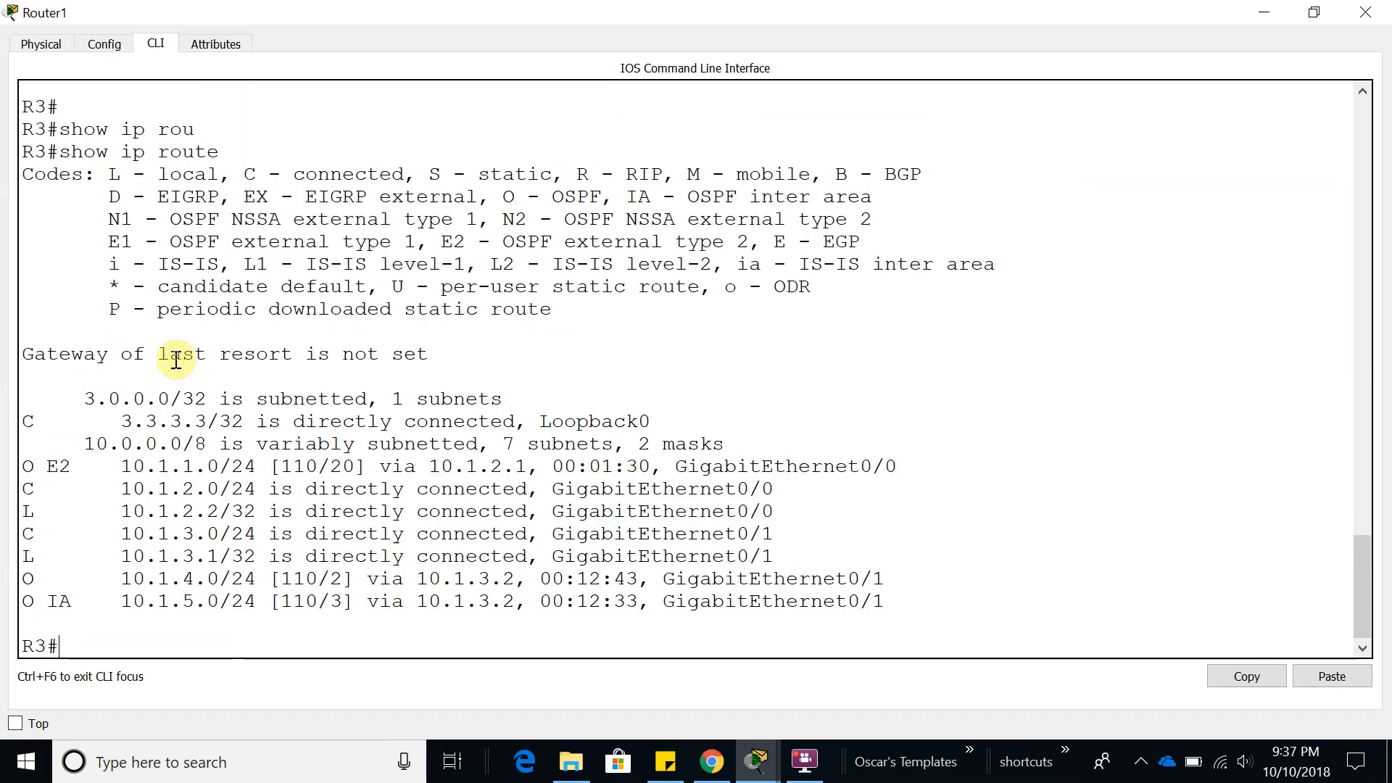
Examine the O E2 route to 10.1.1.0/24 in R3's routing table and its meaning in the code legend
left_click_drag(68, 466, 24, 466)
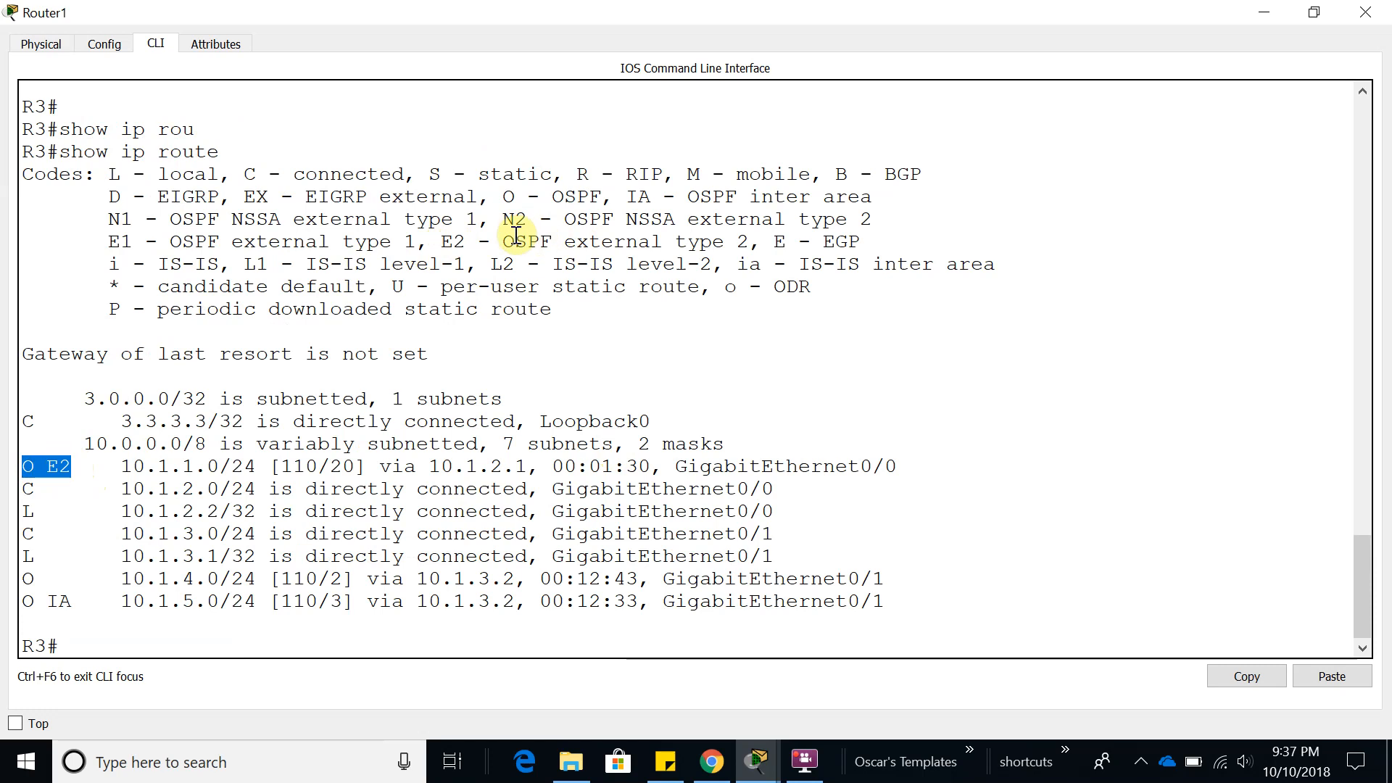
left_click_drag(506, 242, 741, 242)
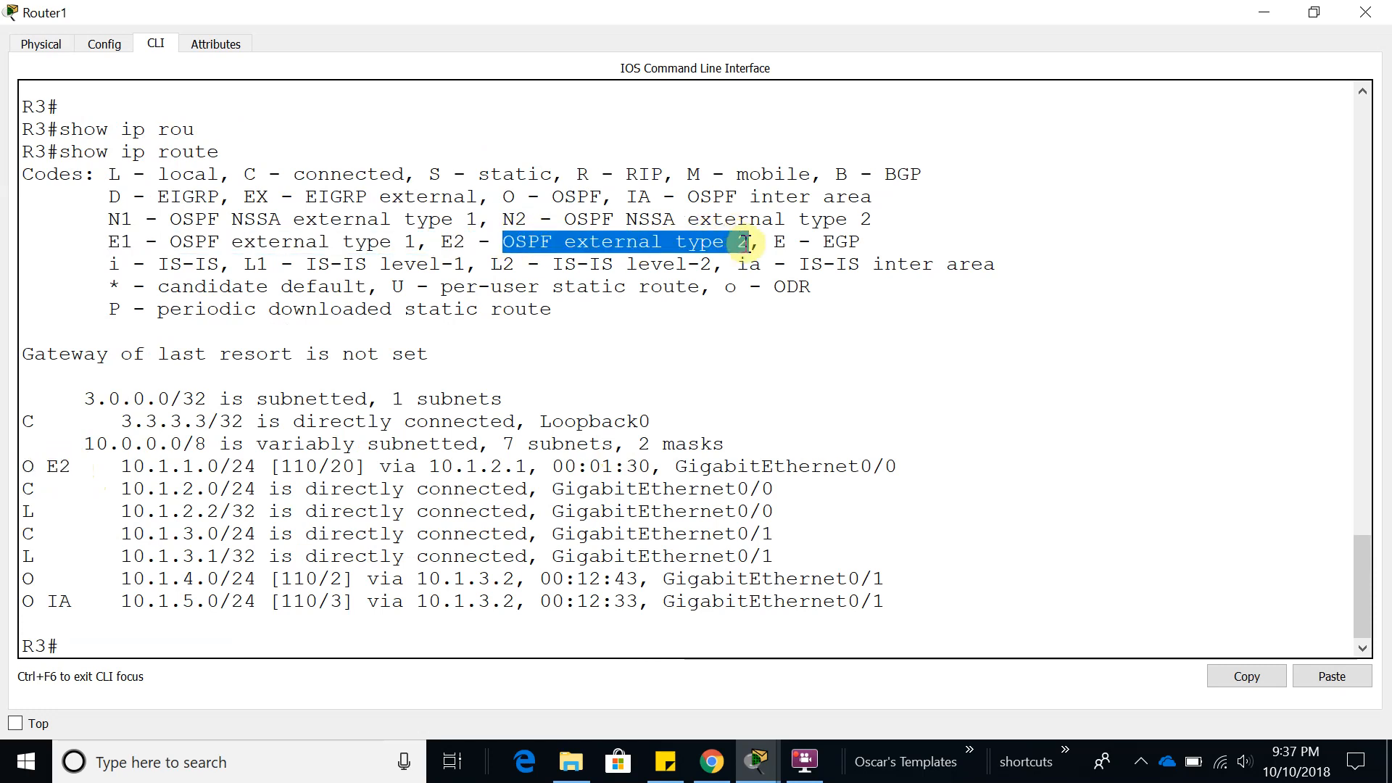
left_click_drag(125, 465, 218, 465)
Ping 10.1.1.1 and 10.1.1.2 from R3 to test reachability of the EIGRP network
left_click(179, 644)
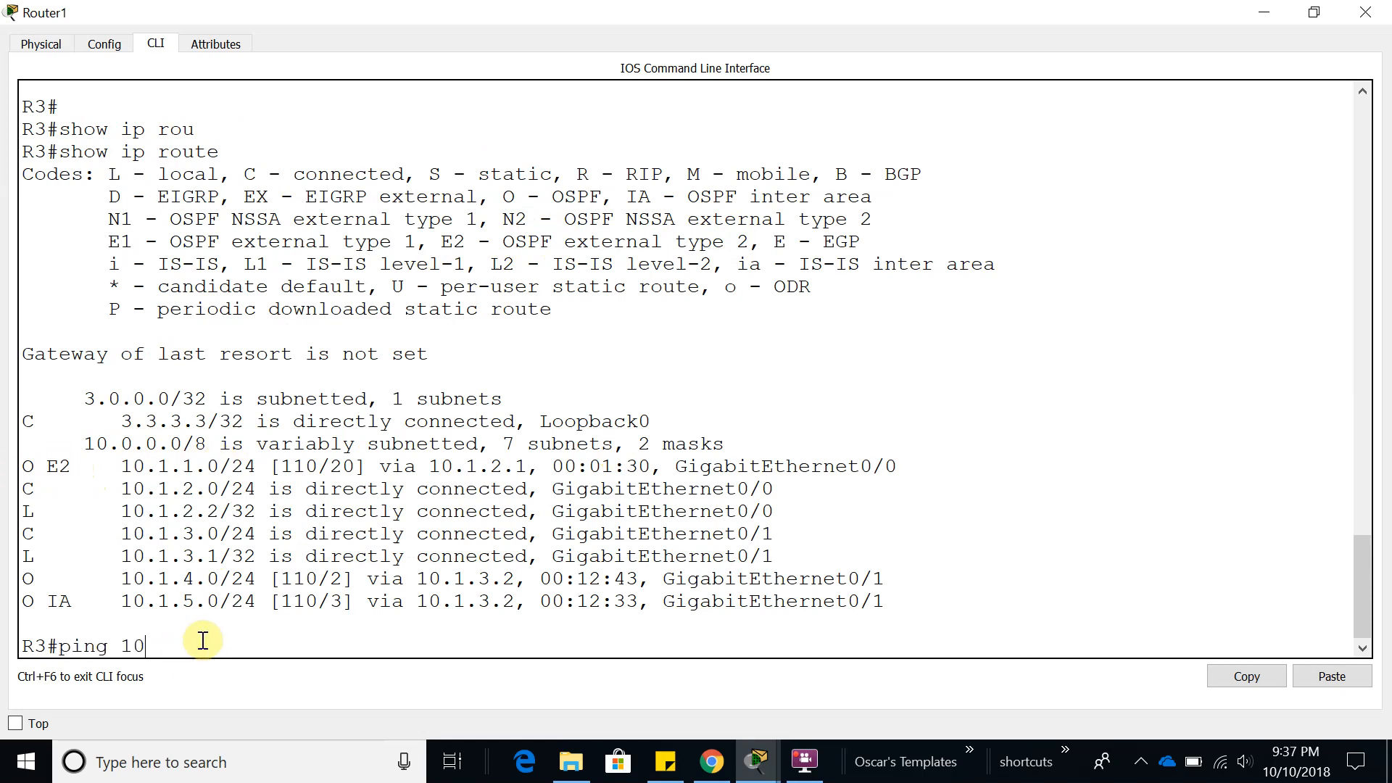
type("ping 10.1.1.1")
key("Return")
key("Up")
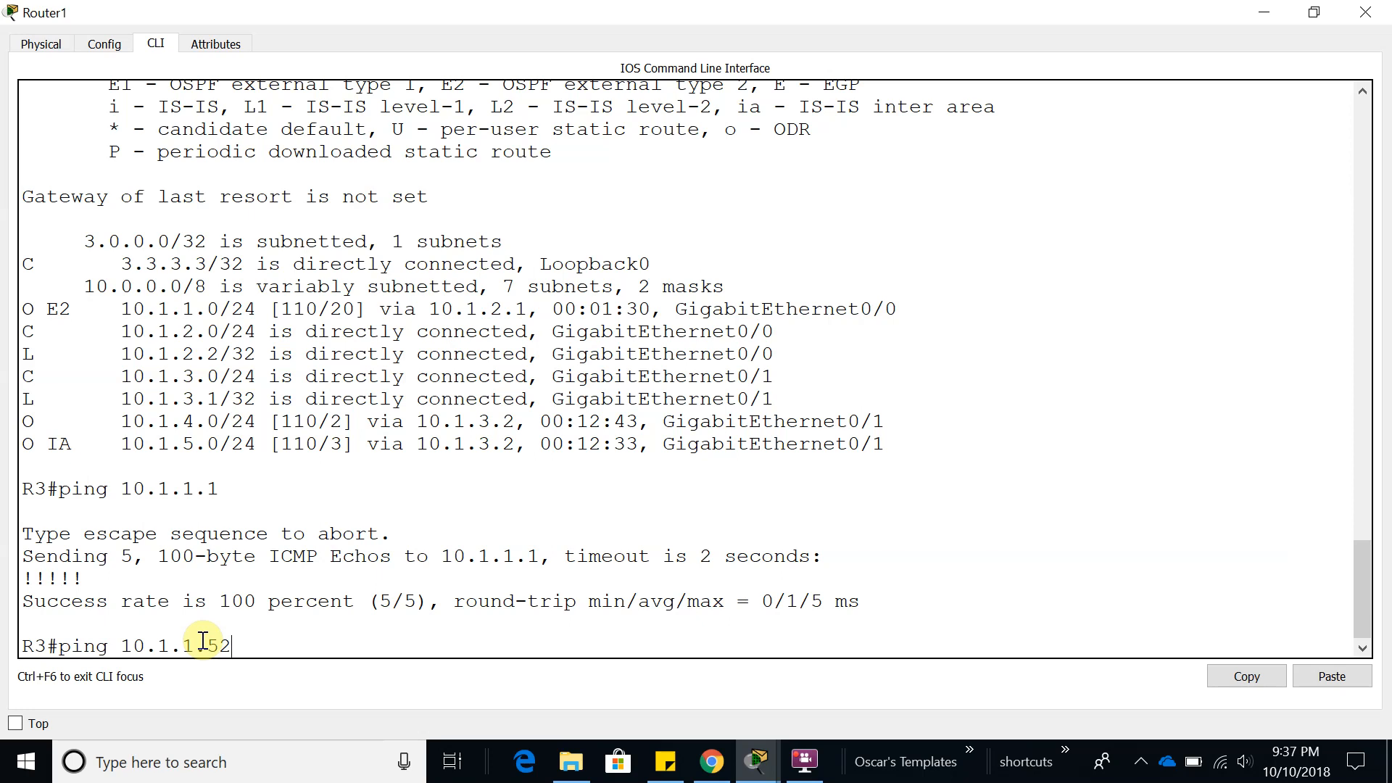
key("BackSpace")
type("2")
key("Return")
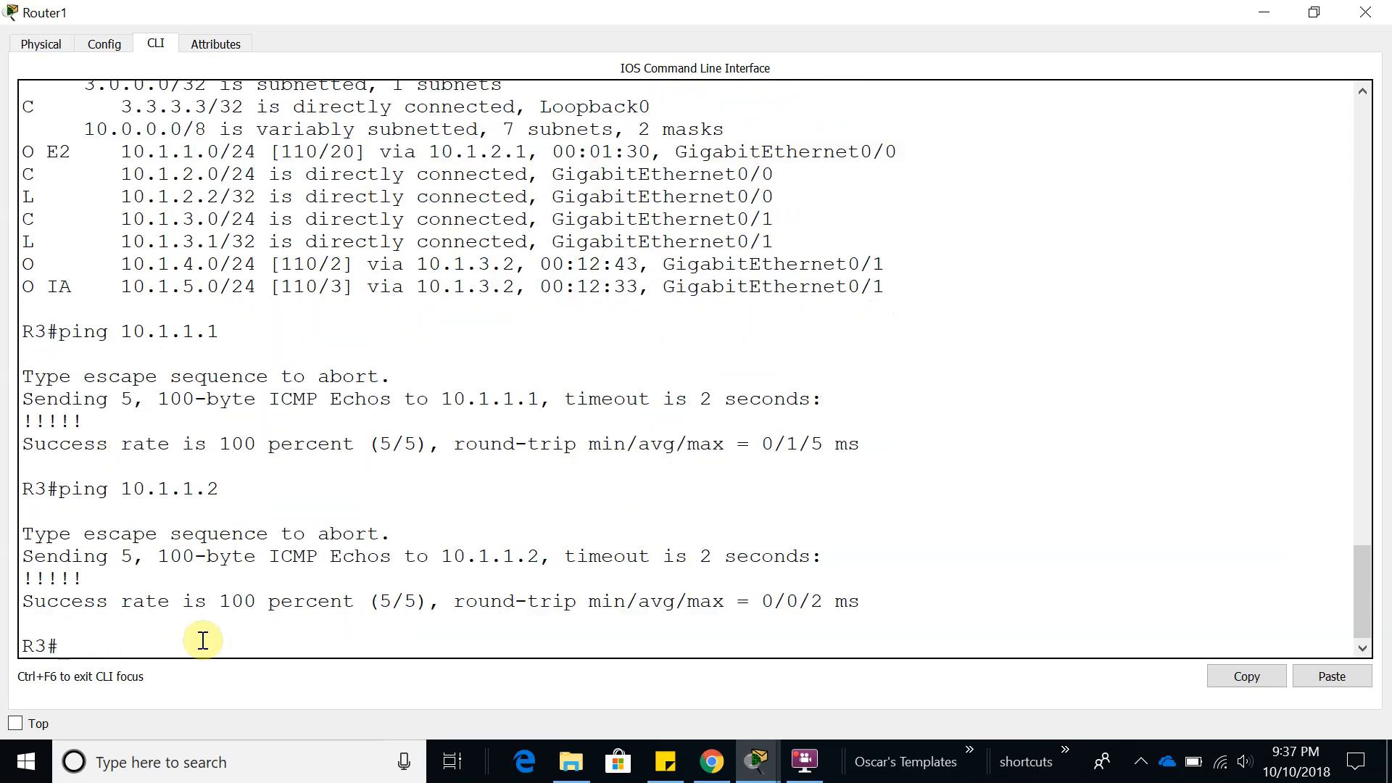
Close R3, open the CLI of the Internal router in Area 2, and repeat the ping to 10.1.1.1
left_click(1365, 12)
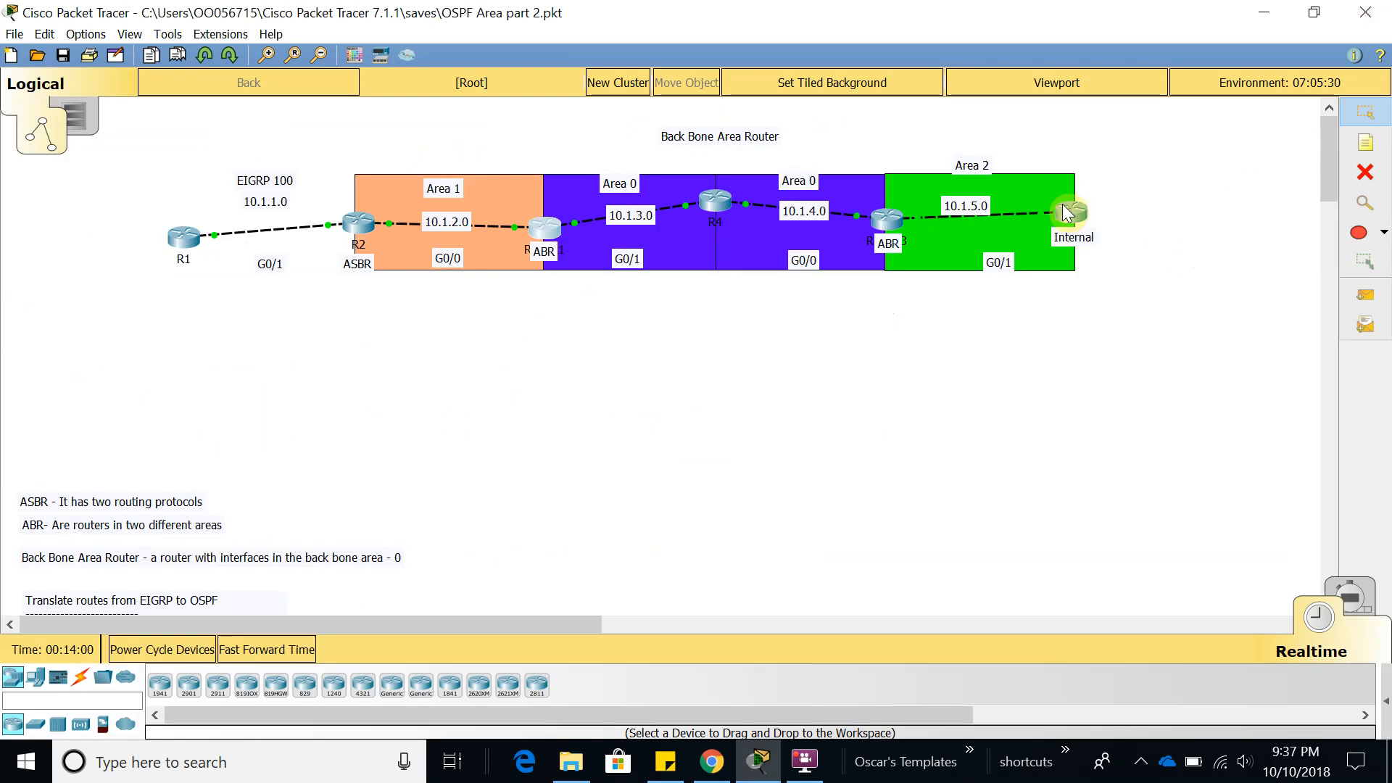
left_click(1071, 211)
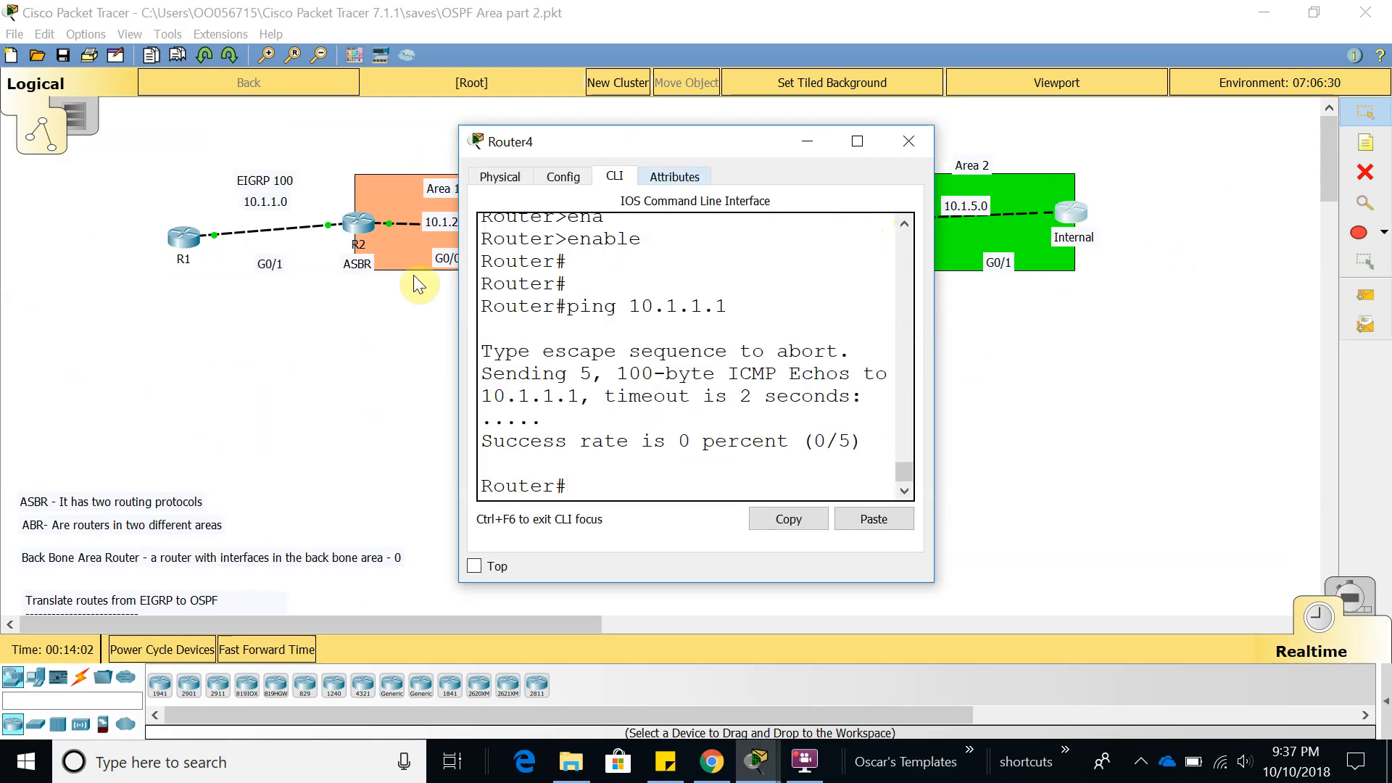
left_click_drag(543, 422, 571, 303)
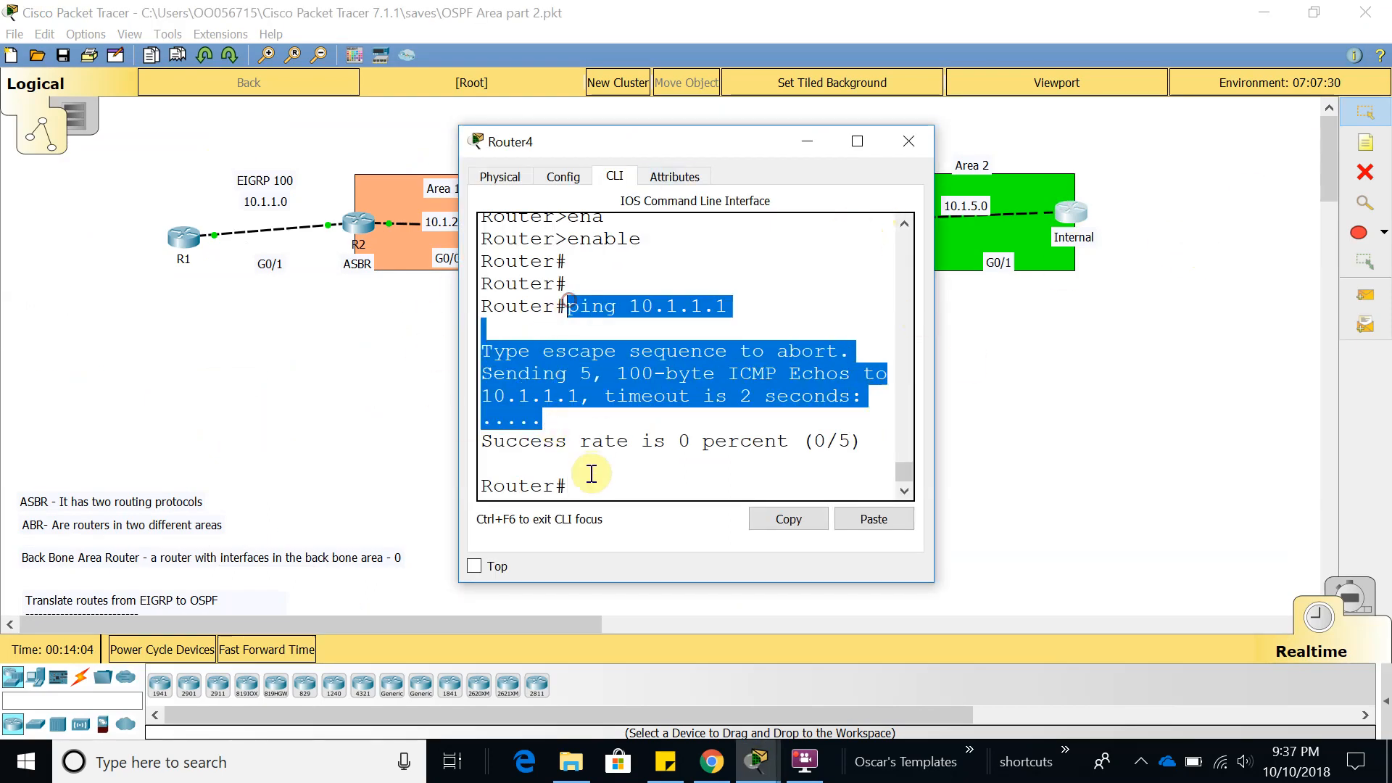
left_click_drag(591, 471, 599, 478)
key("Up")
key("Return")
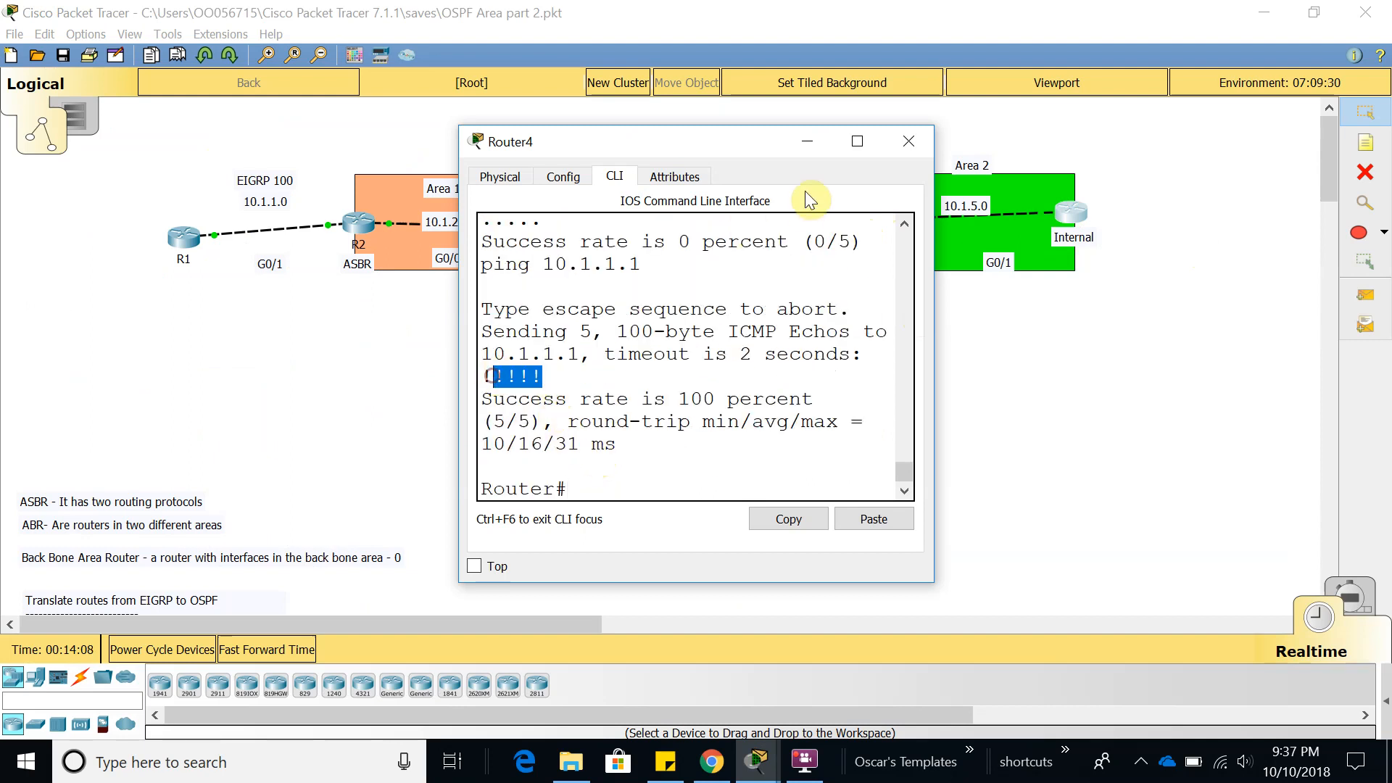
Maximize the Internal router's window, run show ip route, and examine the route code of 10.1.1.0/24
left_click(857, 140)
left_click(509, 500)
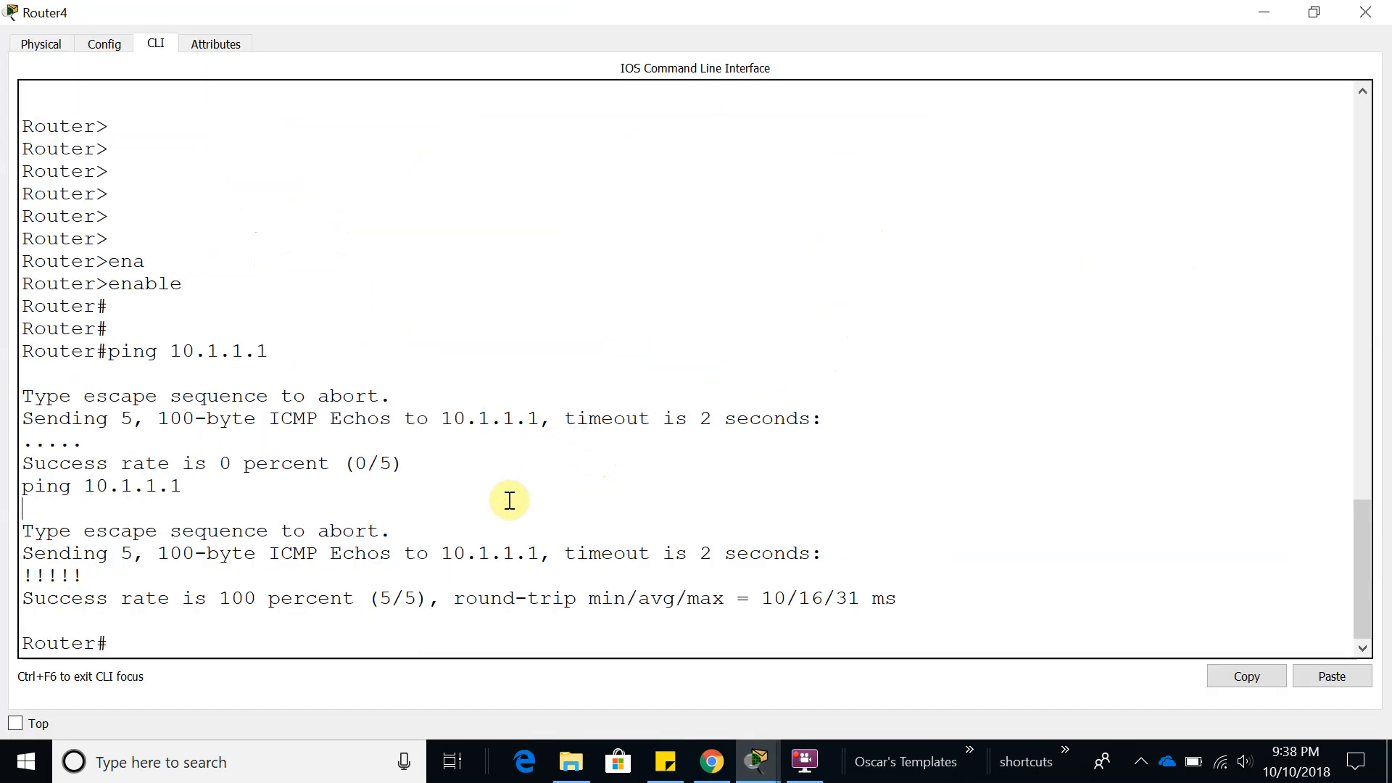
key("Return")
key("Return")
type("show ip rou")
key("Tab")
key("Return")
key("Return")
left_click_drag(92, 462, 22, 465)
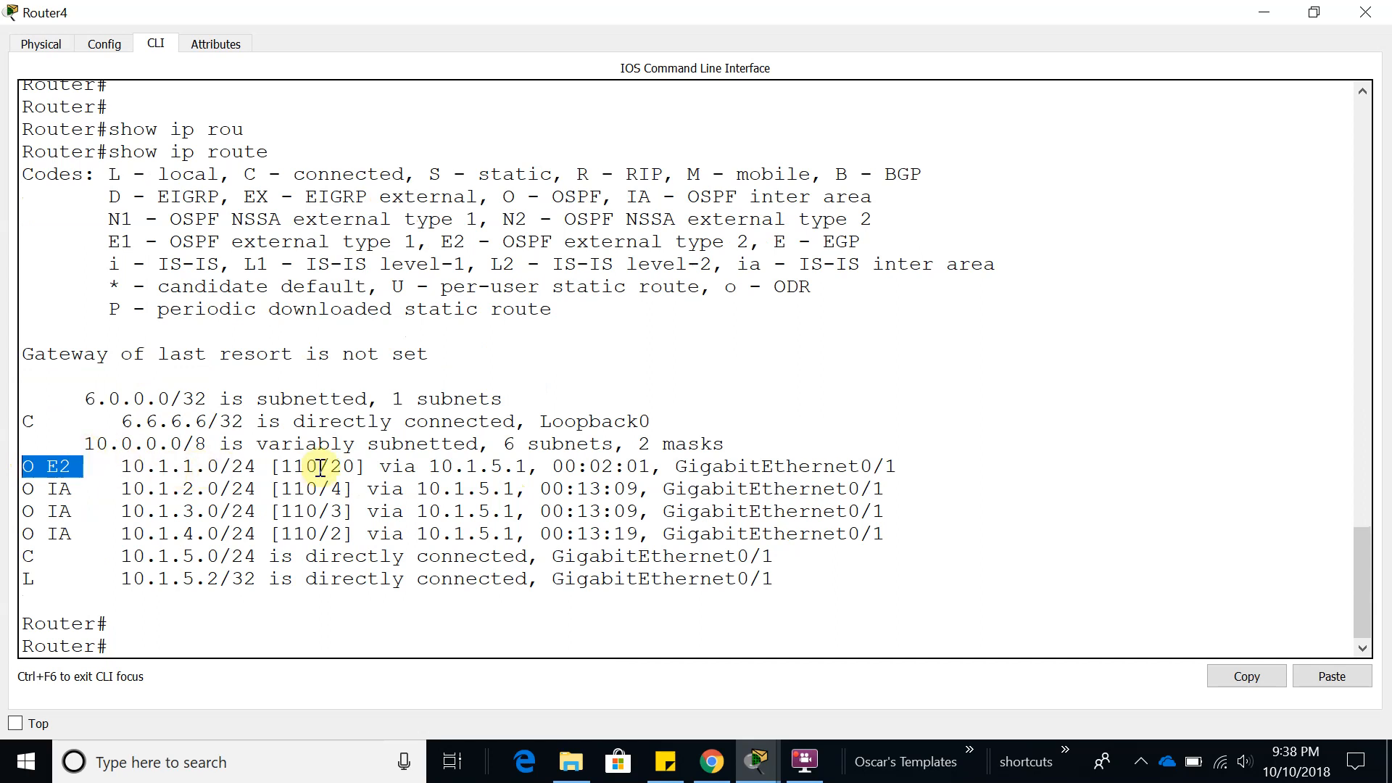
Close the Internal router, open R1's CLI in a maximized window, and end its configuration mode
left_click(1365, 12)
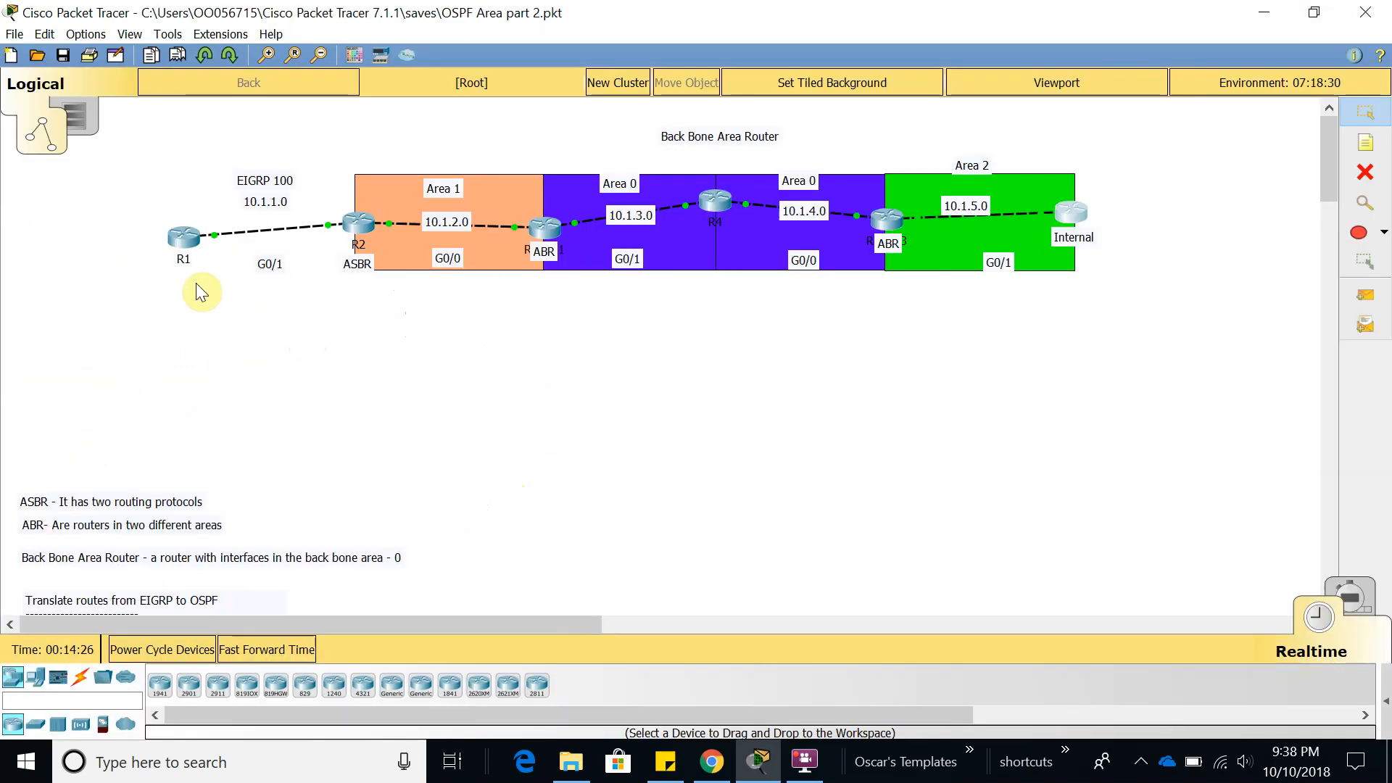
left_click(185, 241)
left_click(859, 140)
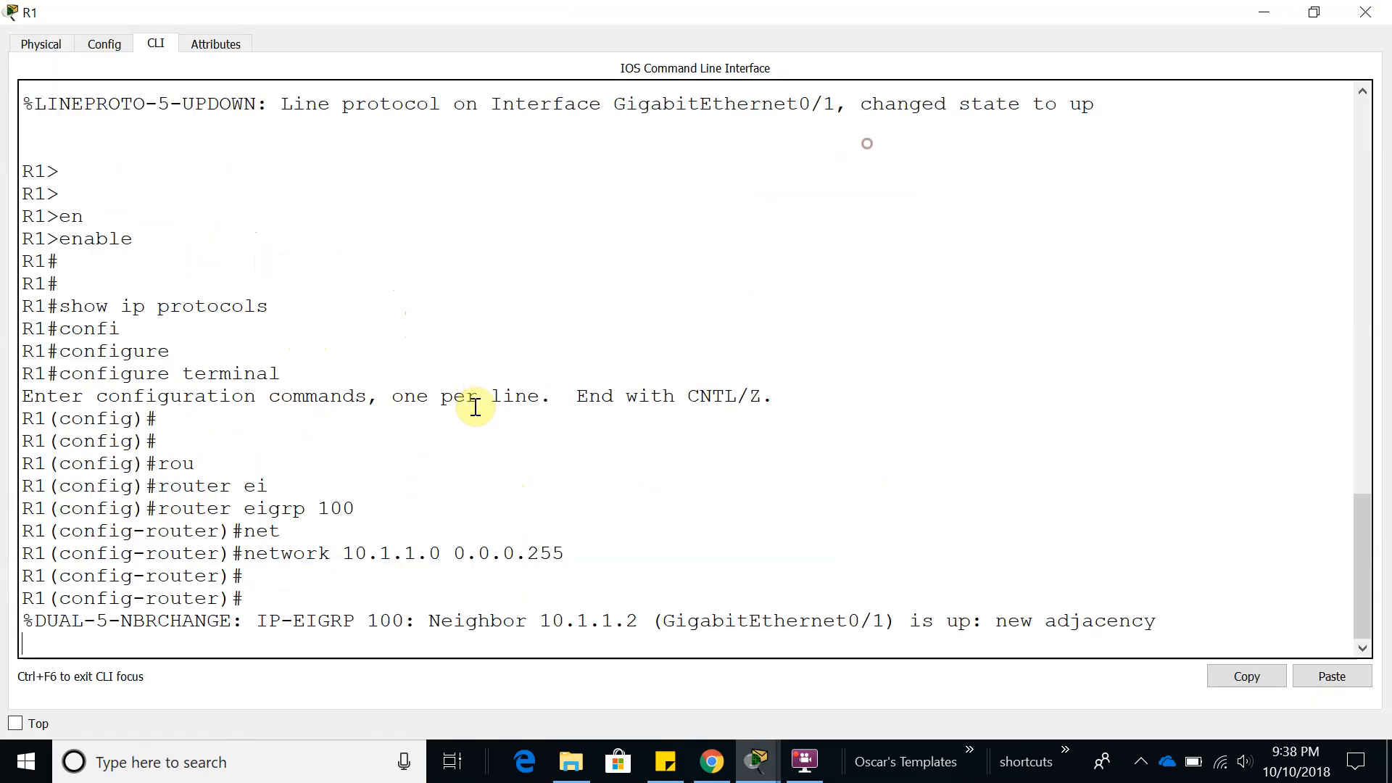
key("Return")
key("Return")
key("Return")
type("end")
key("Return")
Display R1's routing table with show ip route
type("show ip rou")
key("Tab")
key("Return")
key("Return")
key("Return")
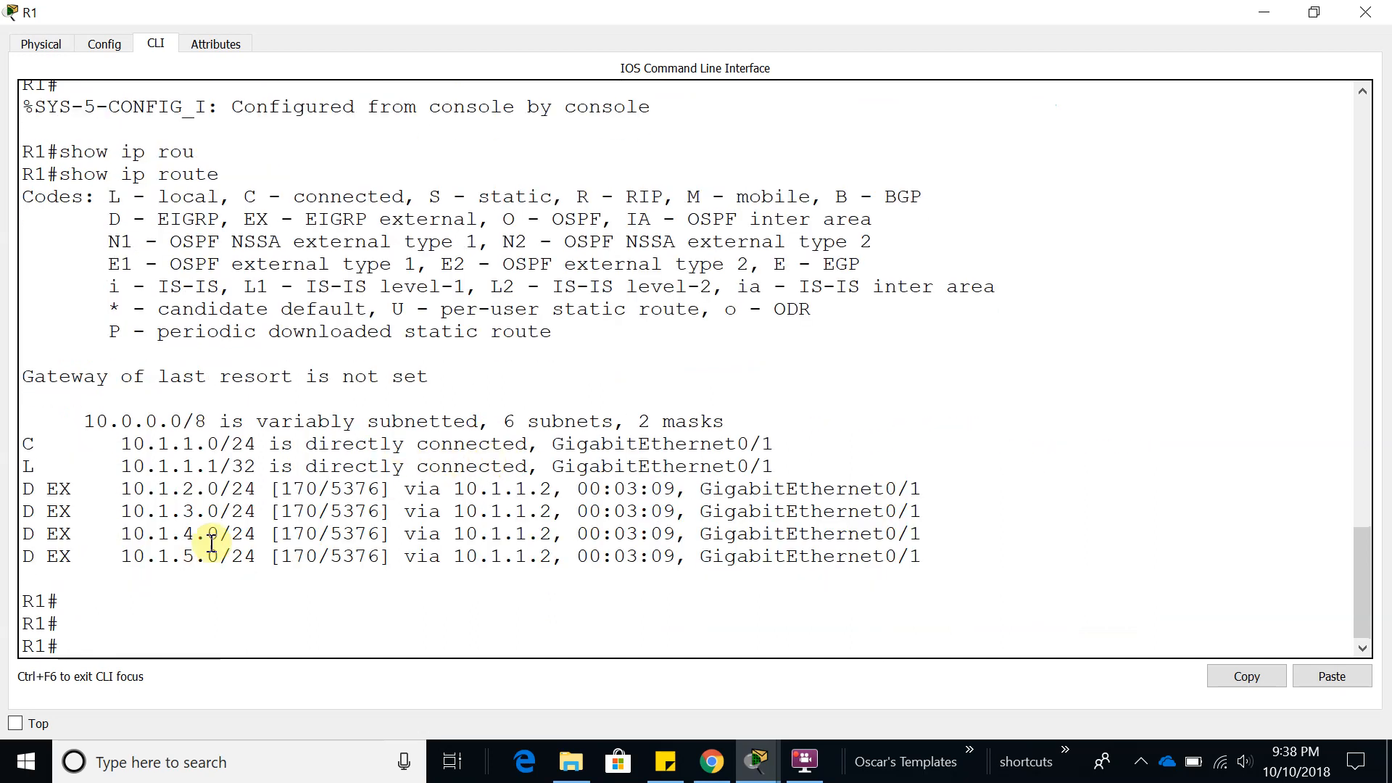
Examine the D EX routes in R1's routing table and match the D and EX codes to the legend
left_click_drag(922, 558, 16, 482)
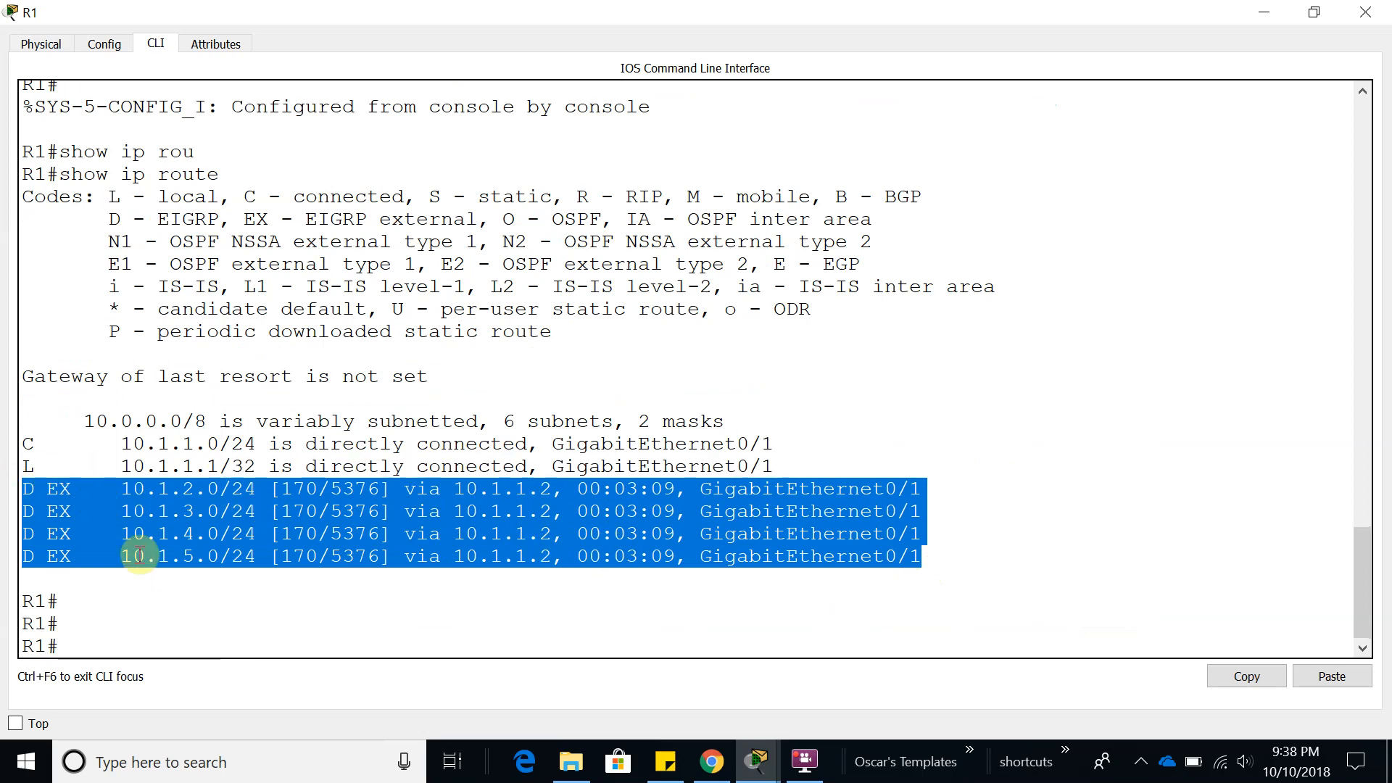
left_click(32, 490)
double_click(29, 489)
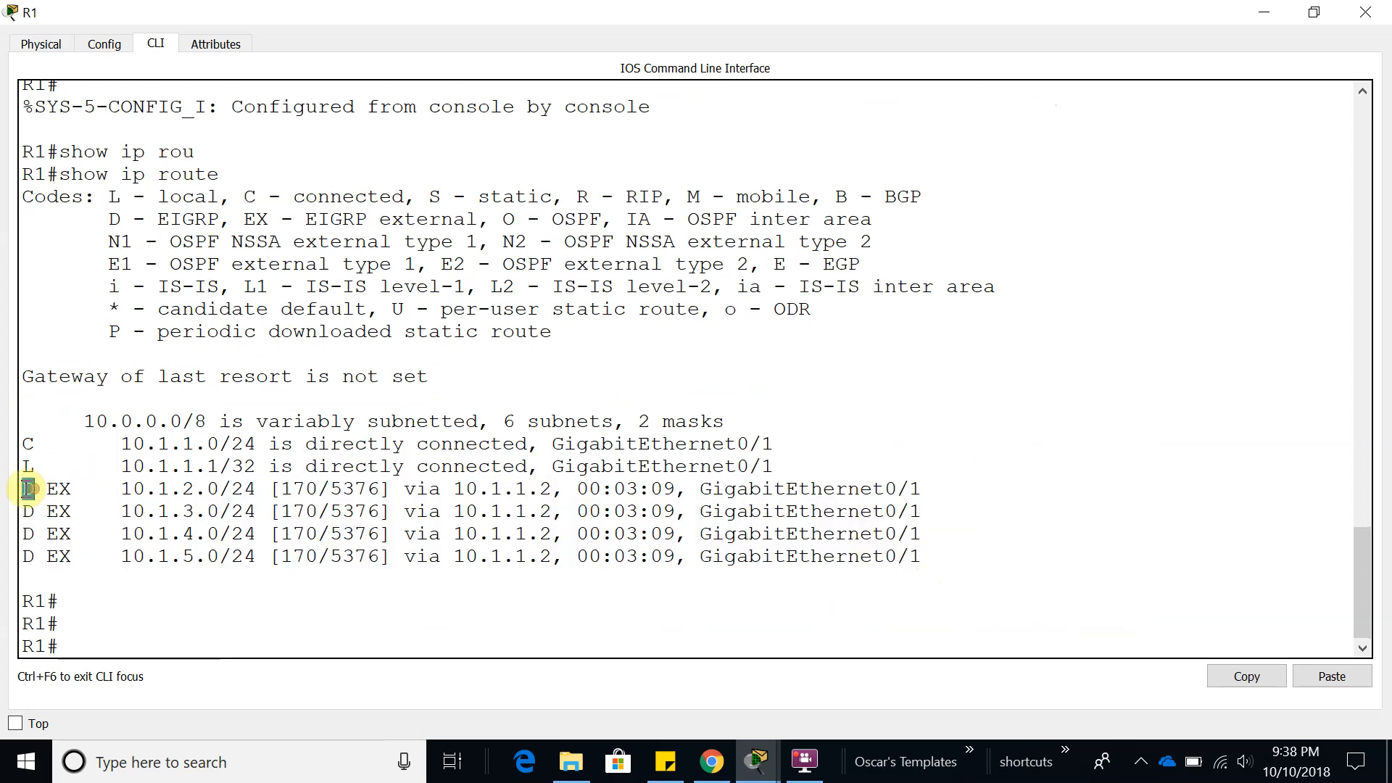
double_click(187, 220)
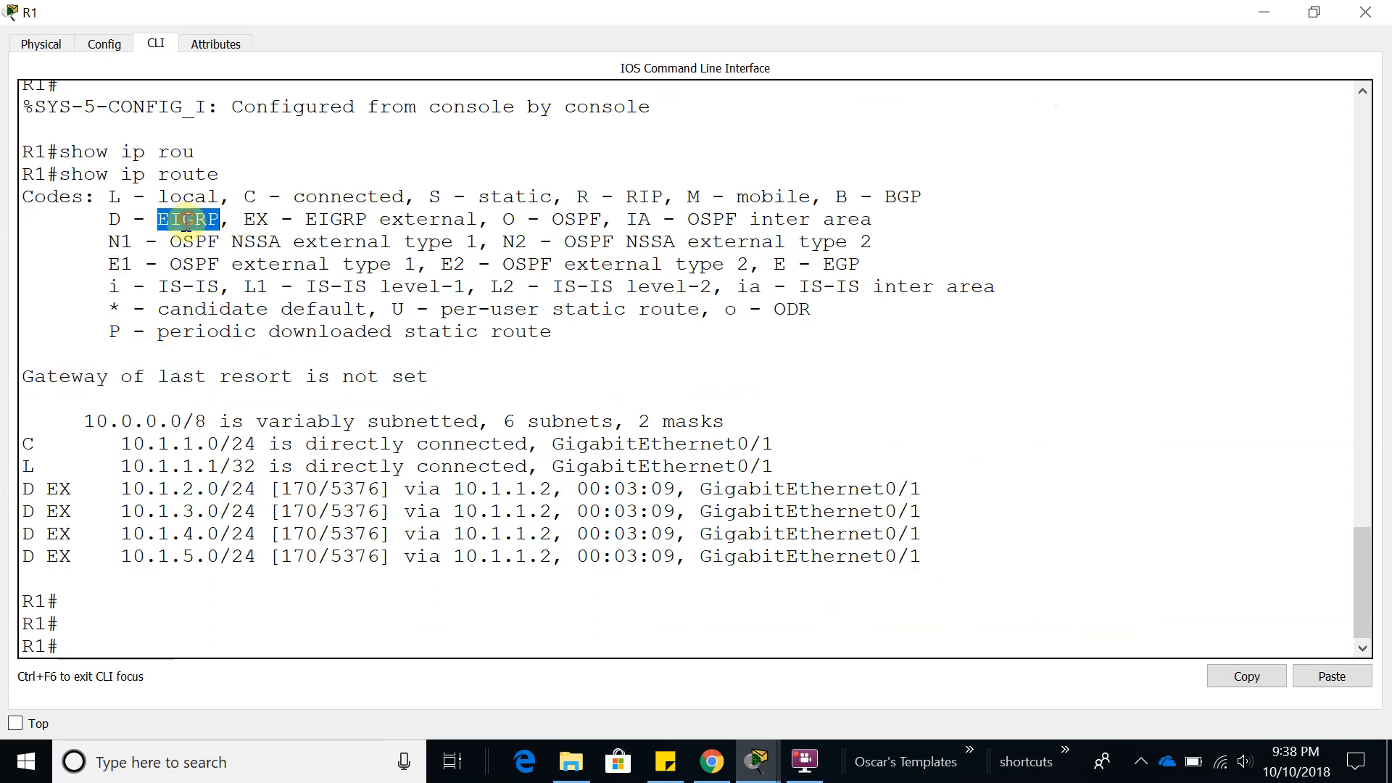
double_click(58, 489)
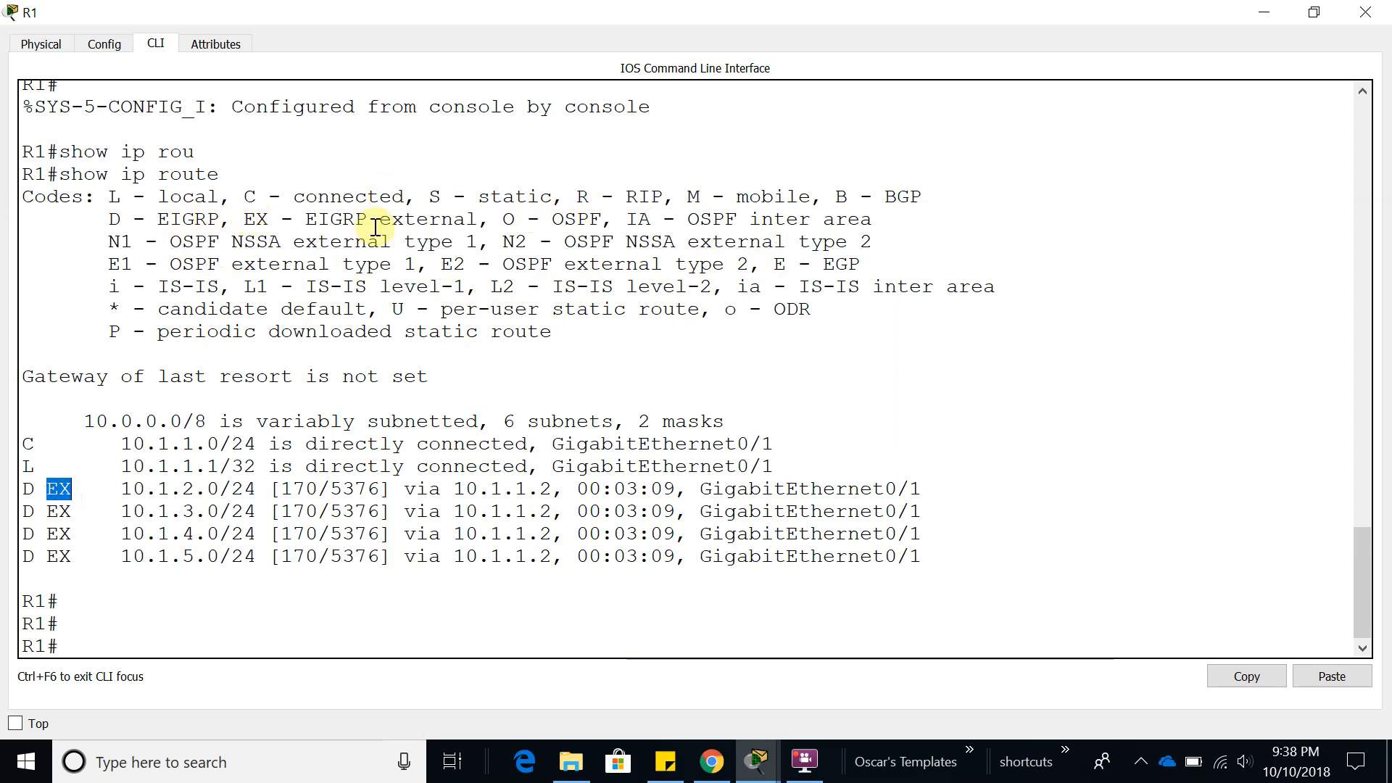
left_click_drag(312, 222, 480, 217)
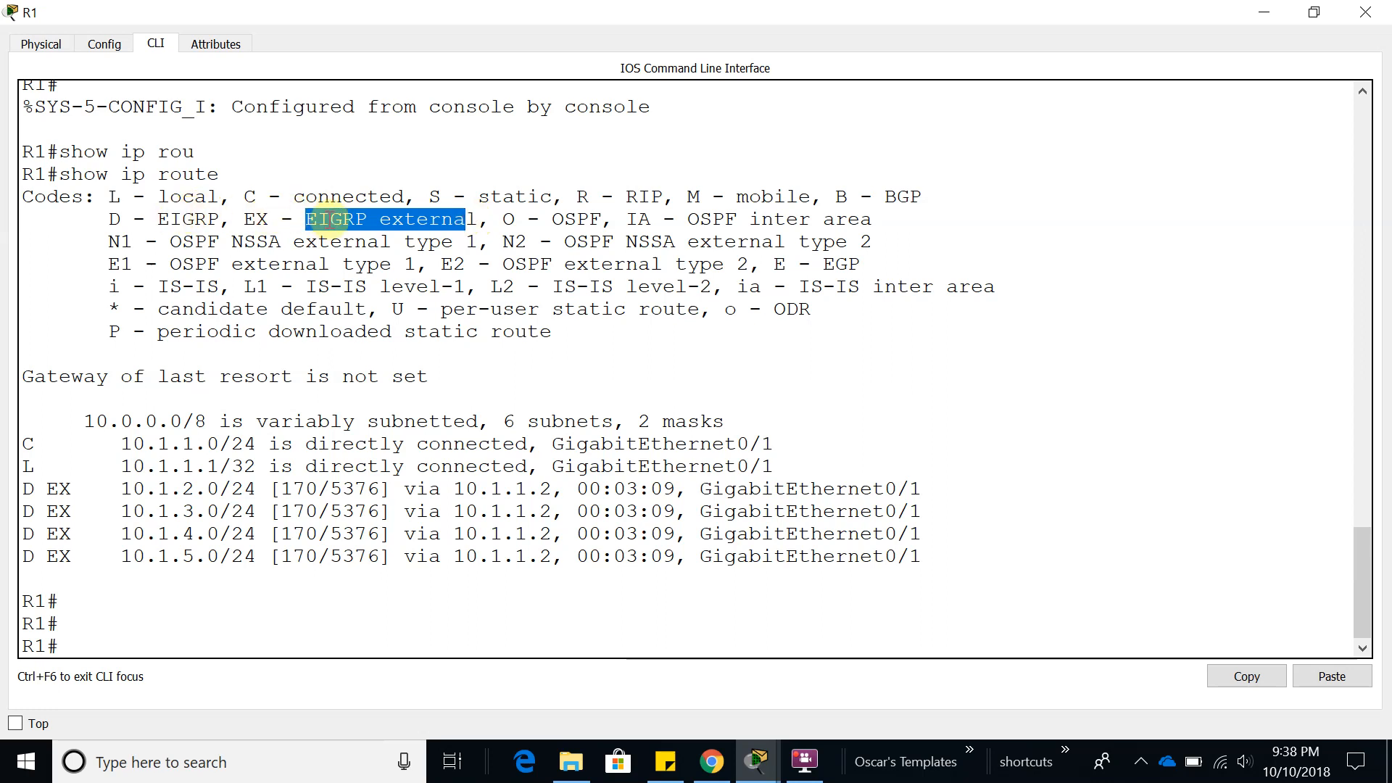
left_click(477, 217)
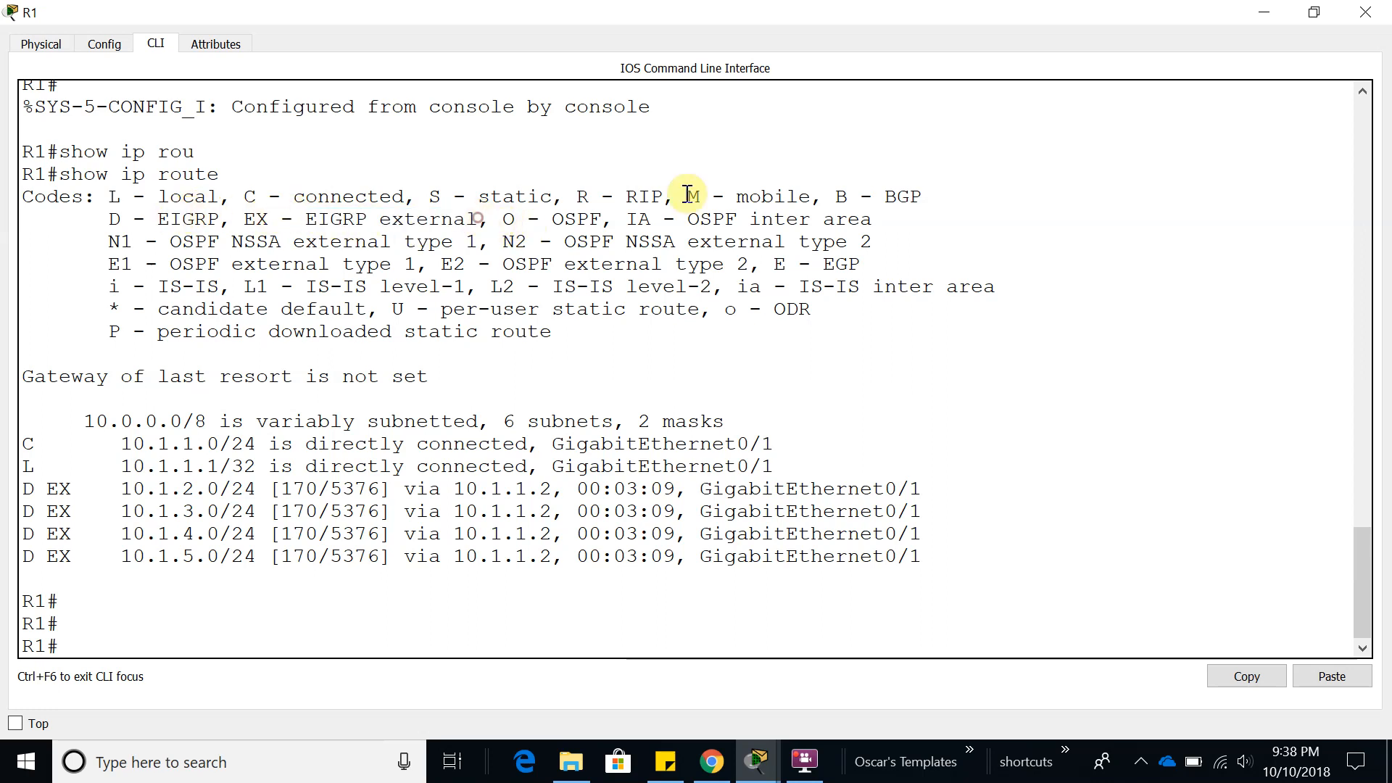
Ping 10.1.5.1 and 10.1.5.2 from R1 to test reachability of Area 2
left_click(386, 614)
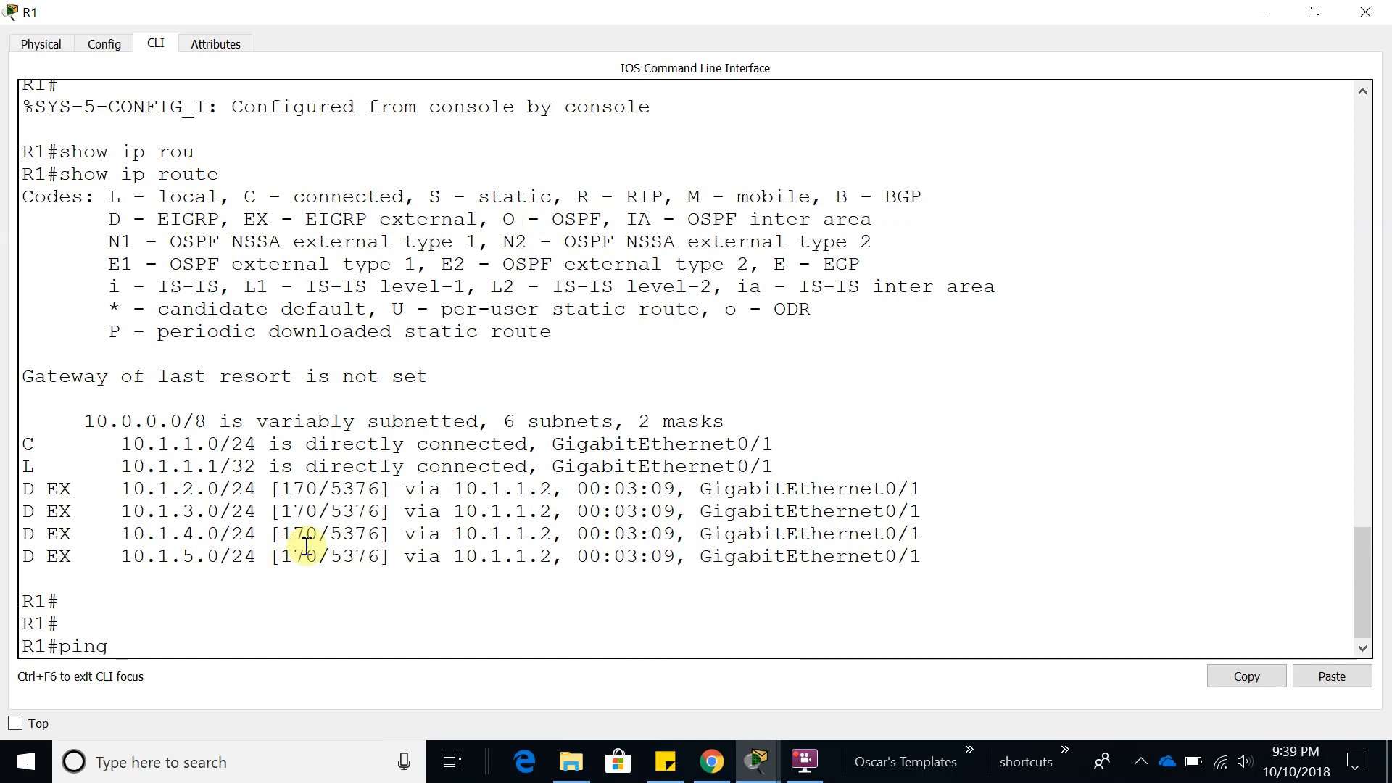
type("10.1.5.1")
key("Return")
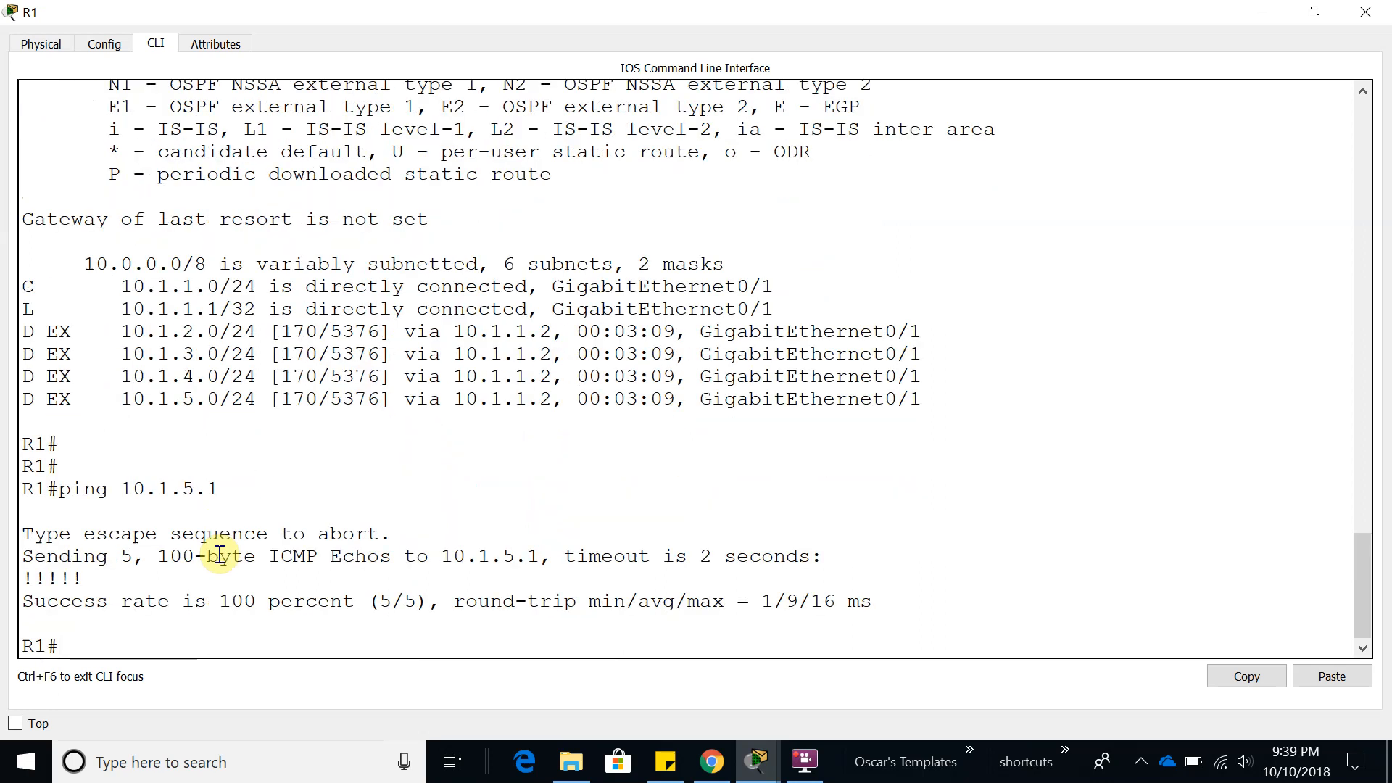
key("Up")
key("BackSpace")
type("2")
key("Return")
Ping both addresses of the 10.1.4.0 network, 10.1.4.2 and 10.1.4.1, from R1
key("Up")
key("Left")
type("4")
key("Return")
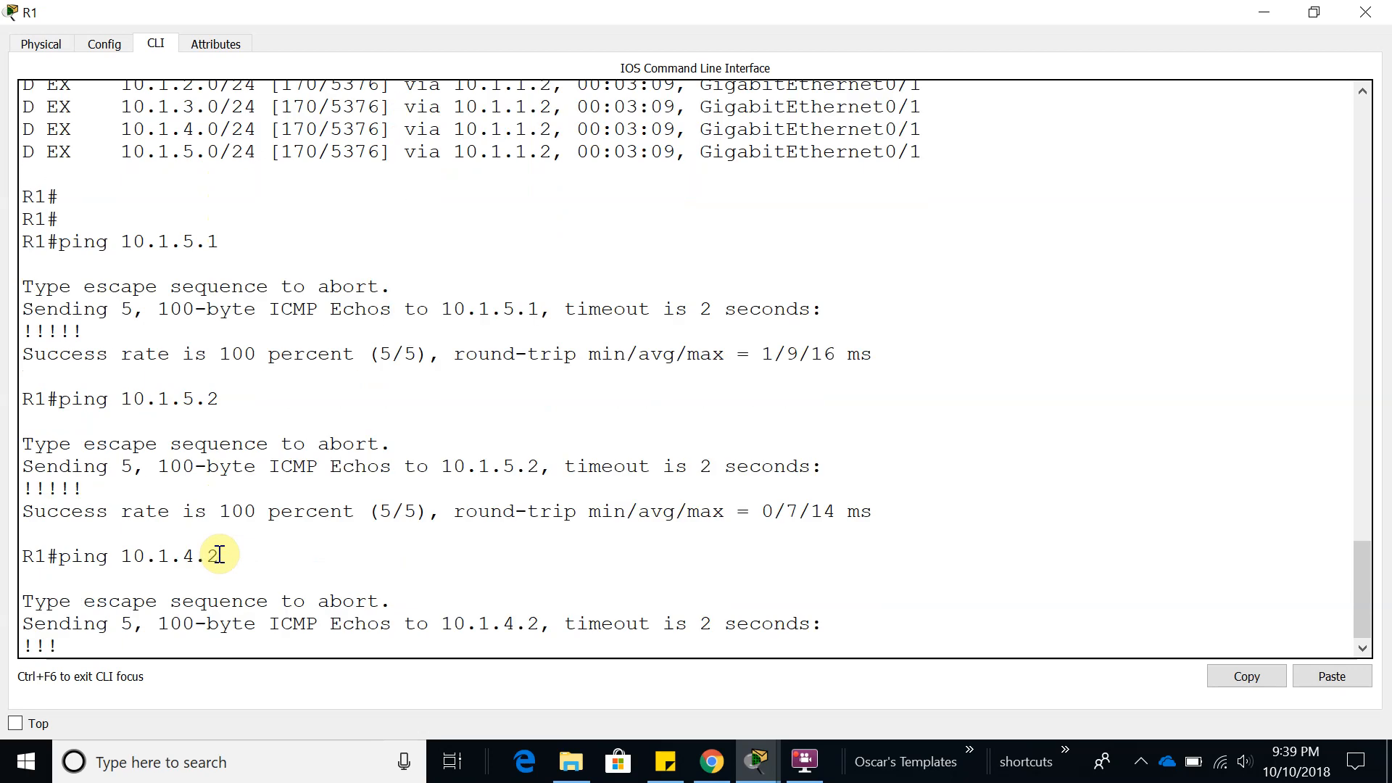
key("Up")
key("BackSpace")
key("Return")
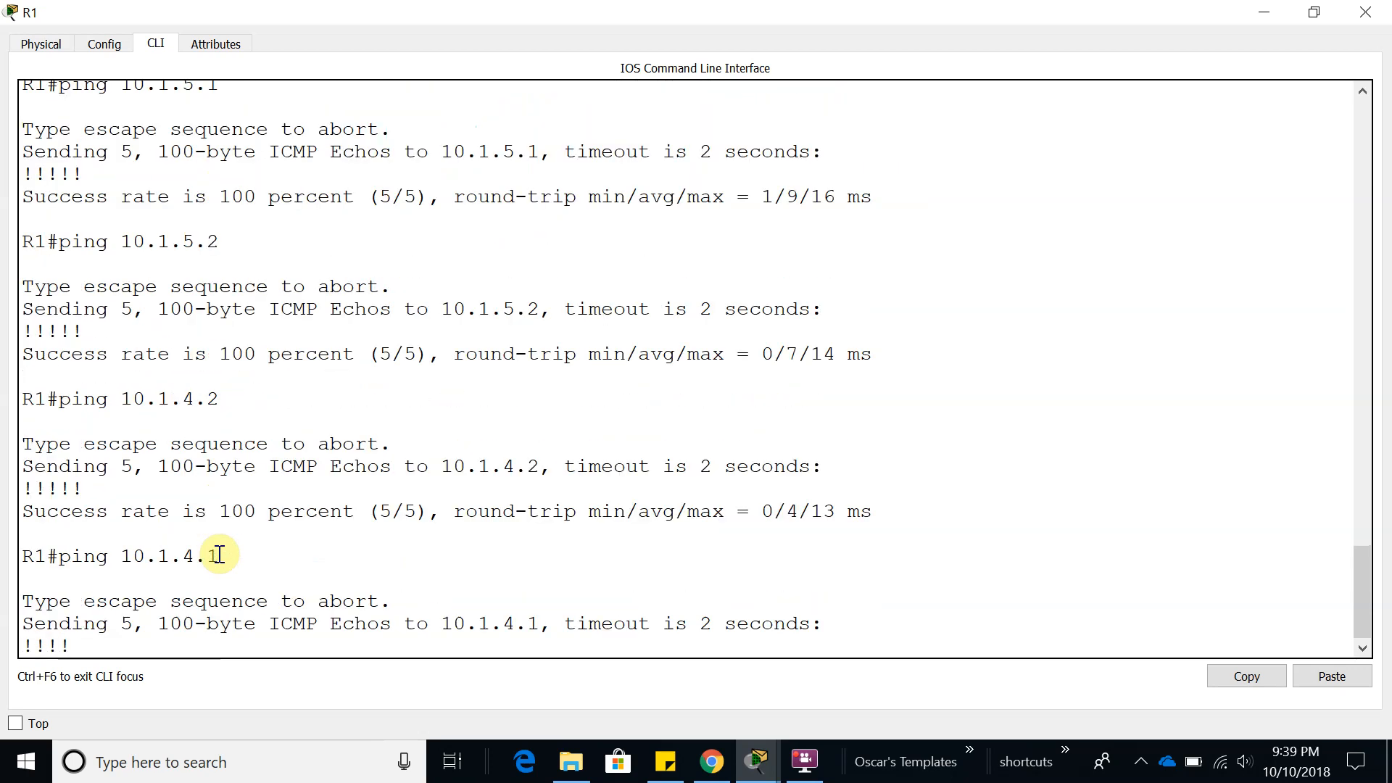
Ping both addresses of the 10.1.3.0 network, 10.1.3.1 and 10.1.3.2, from R1
key("Up")
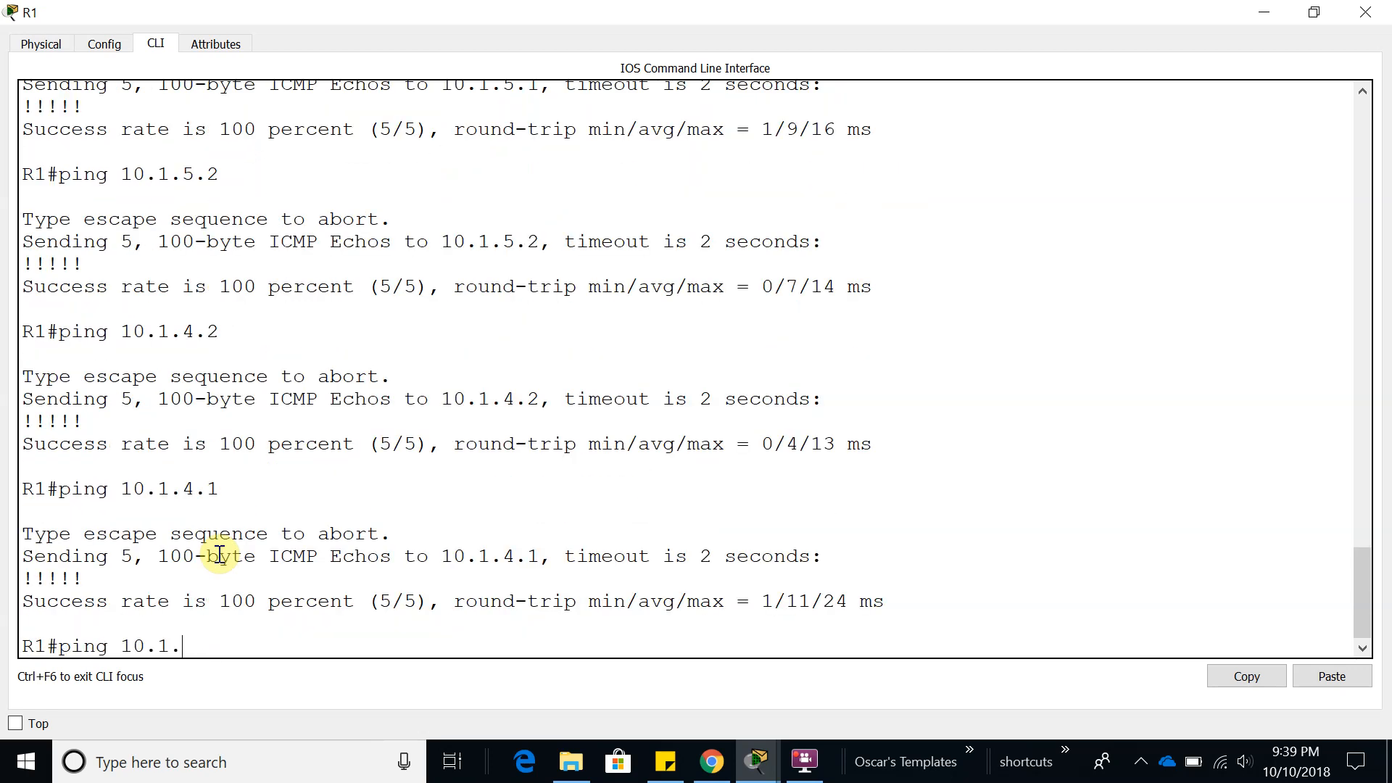
key("Return")
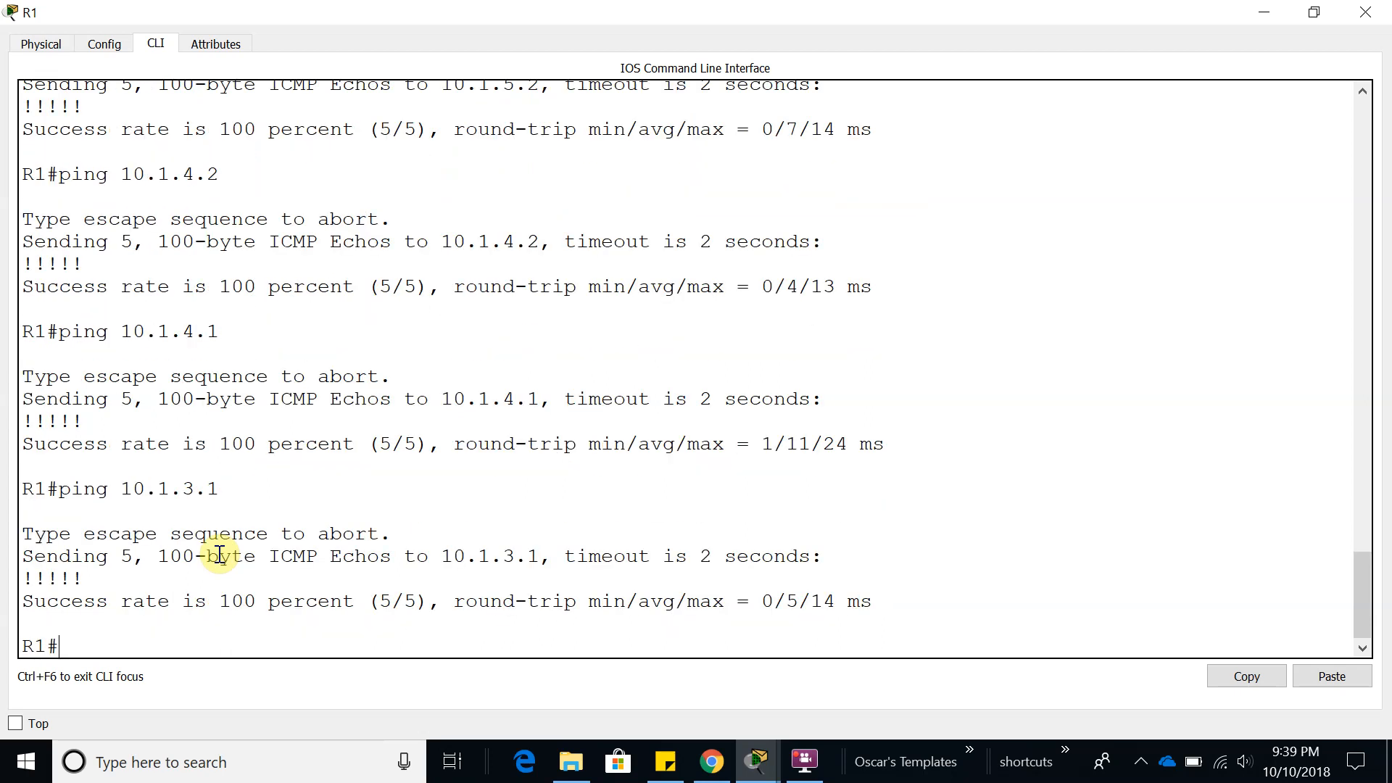
type("2")
key("Return")
Ping 10.1.2.2 and 10.1.2.1 from R1 to test reachability of Area 1
key("Up")
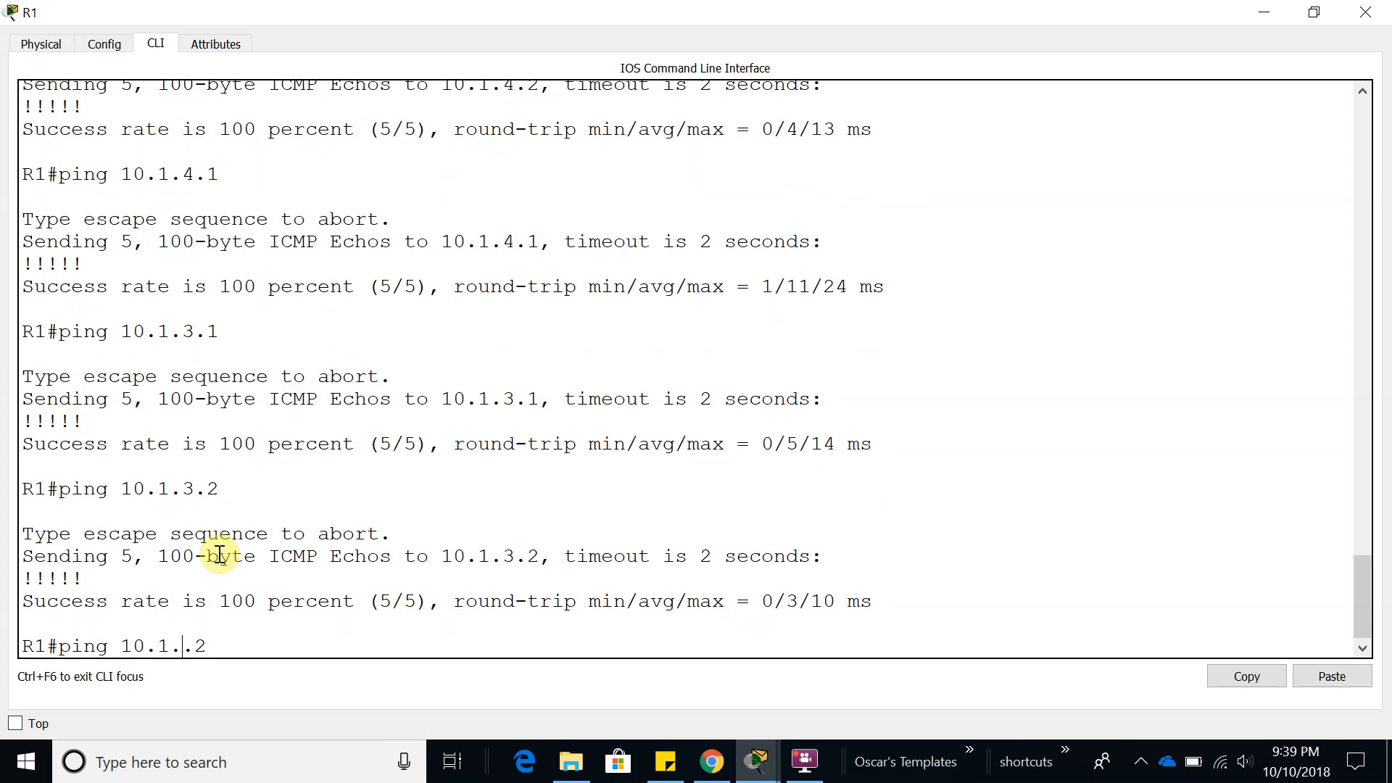
key("Return")
key("Up")
type("1")
key("Return")
Ping 10.1.1.1 and 10.1.1.2 on the EIGRP 100 link from R1
key("Up")
key("BackSpace")
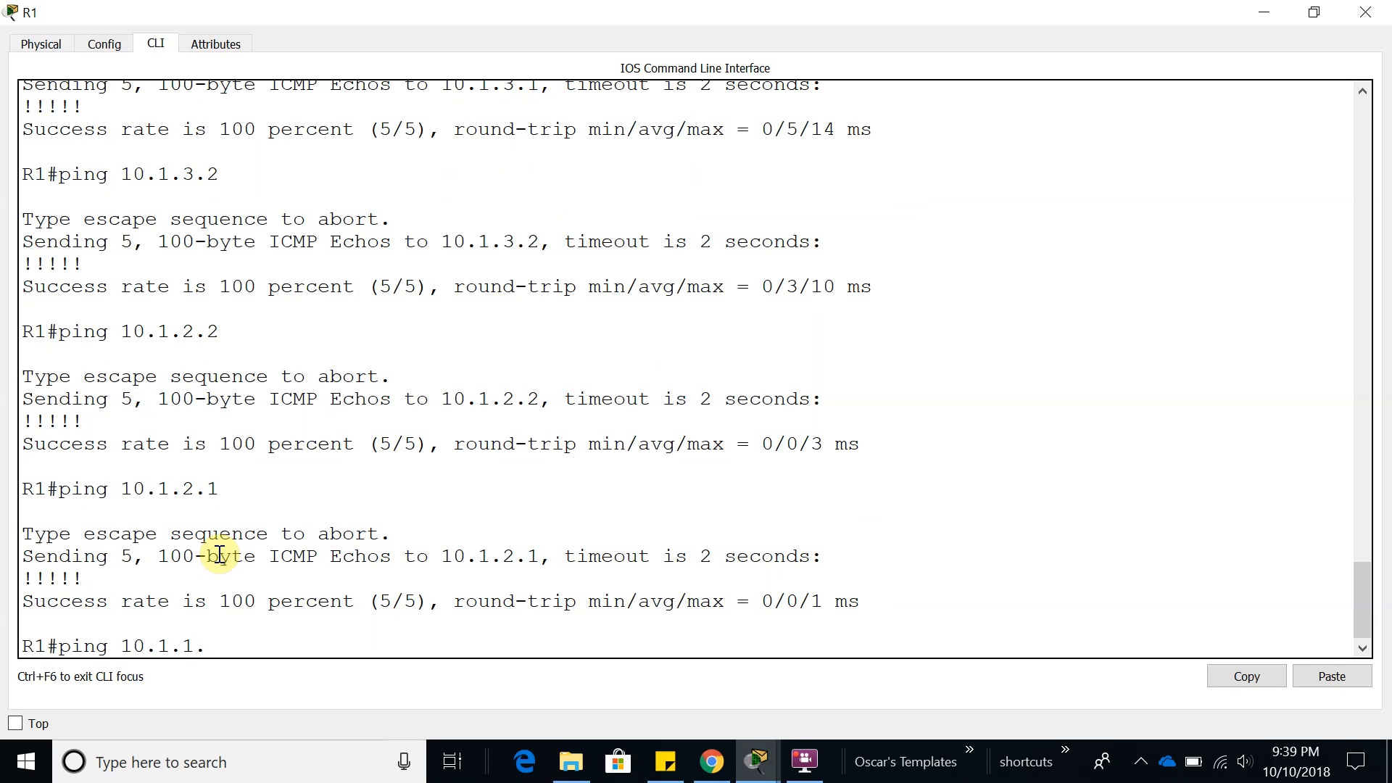
key("Return")
key("Up")
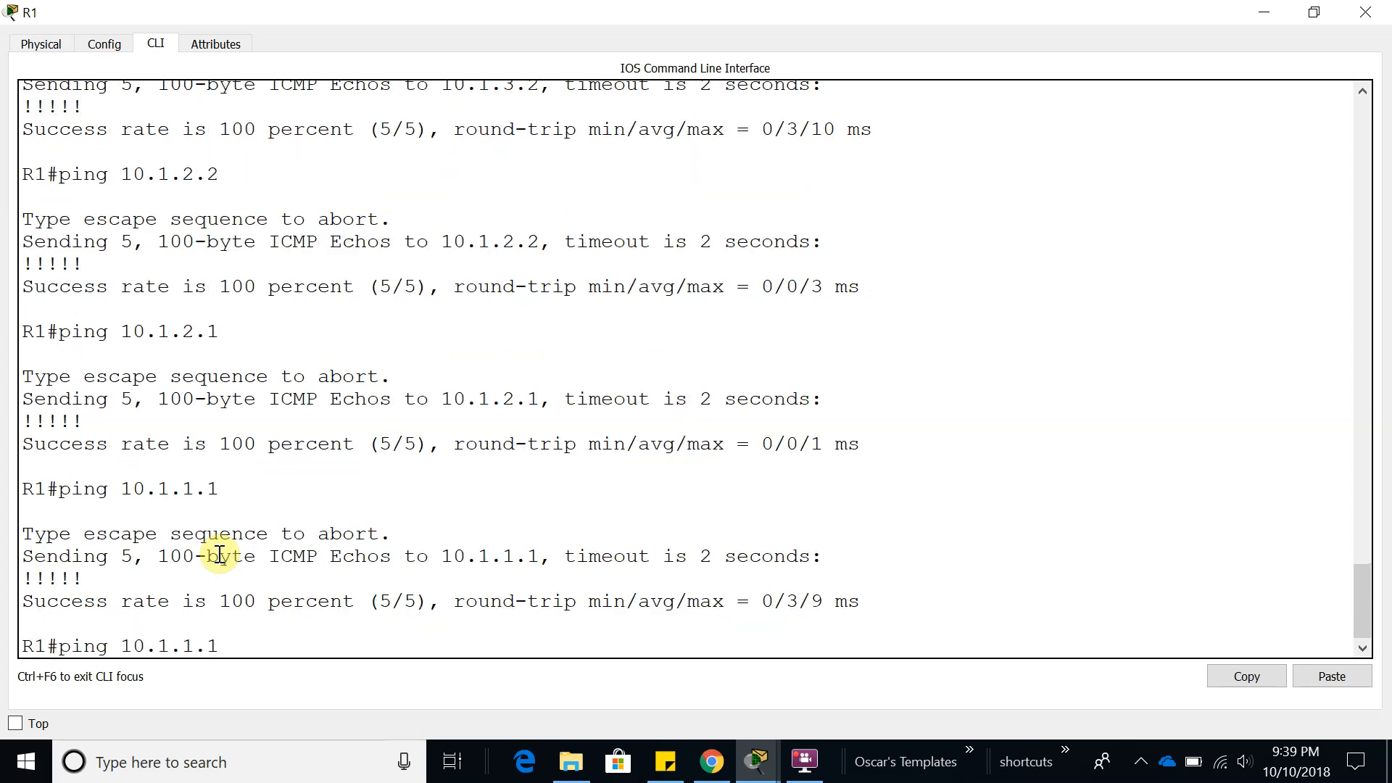
key("Return")
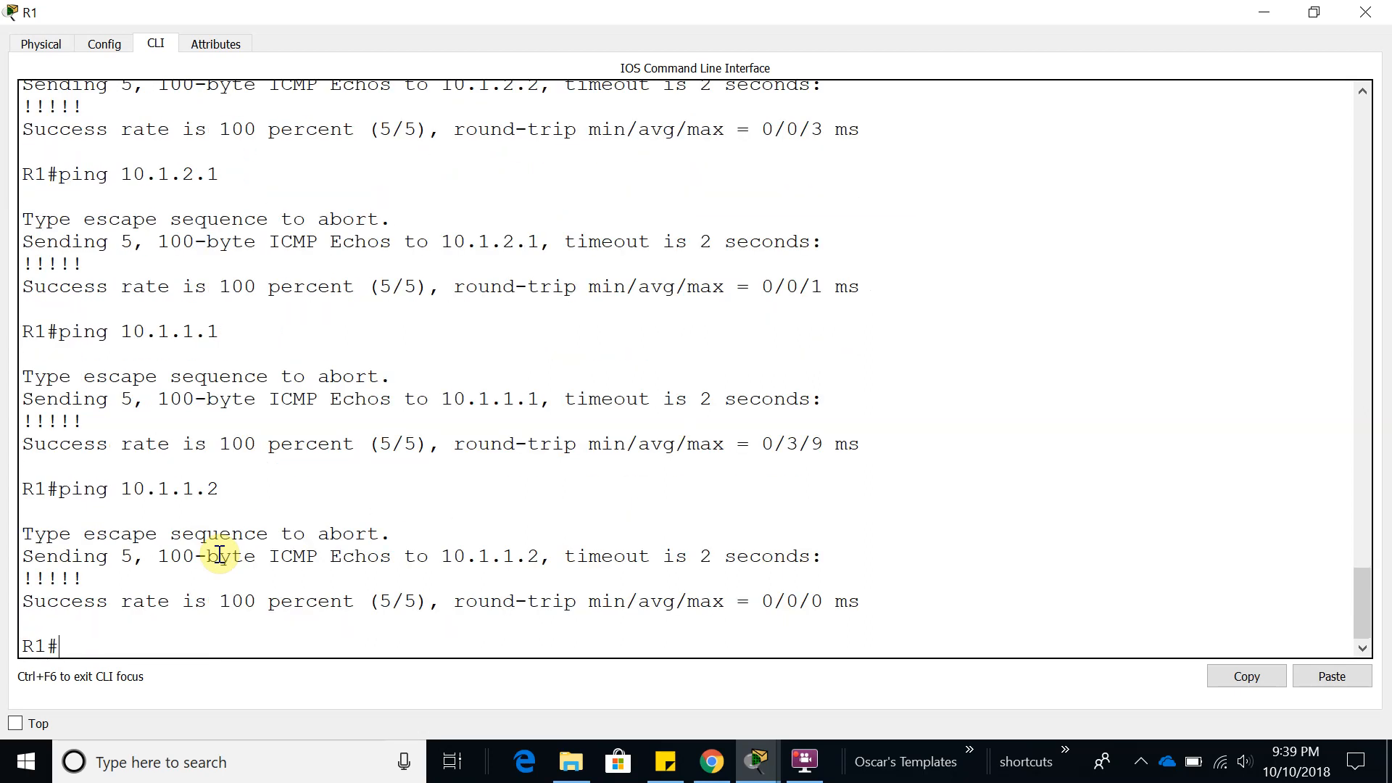
Close R1's window and review the EIGRP and OSPF redistribution notes below the topology
left_click(1364, 12)
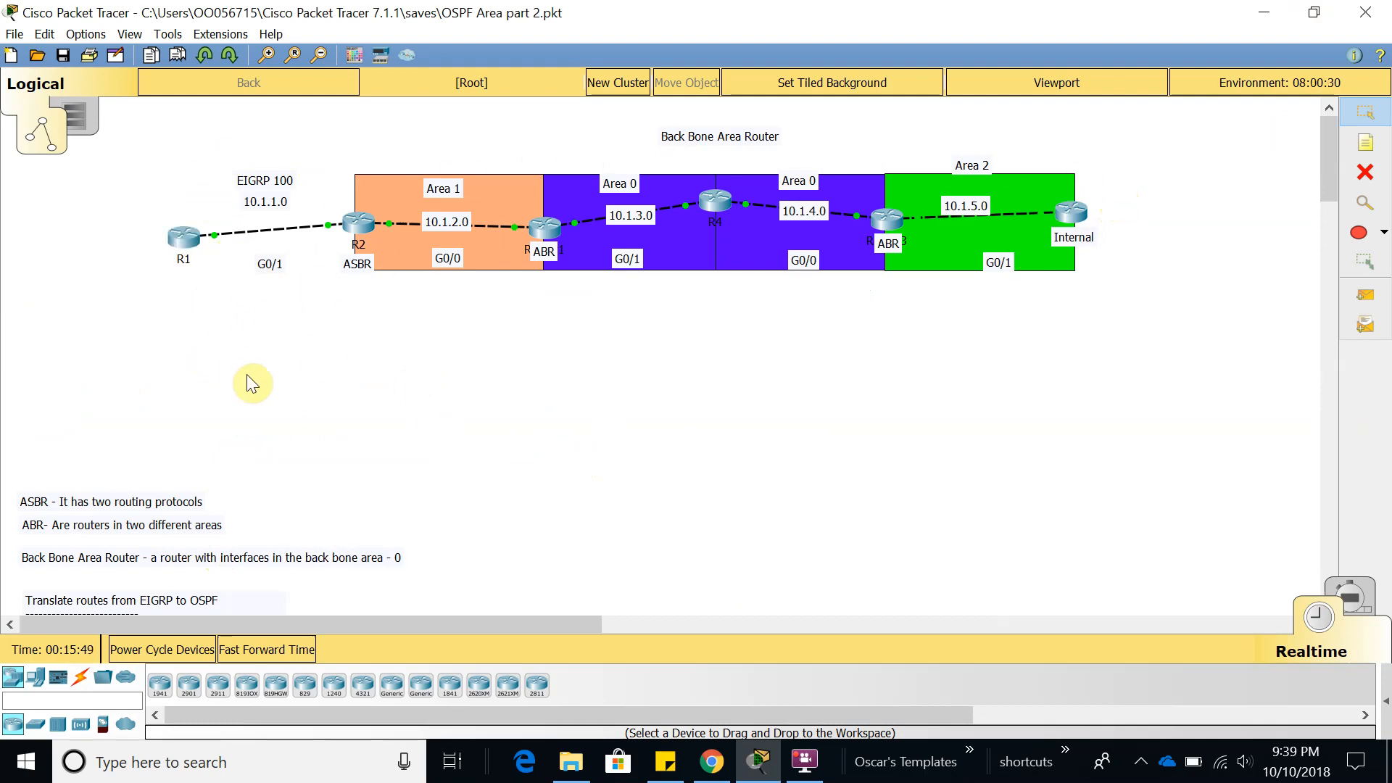
scroll(314, 488, "down", 3)
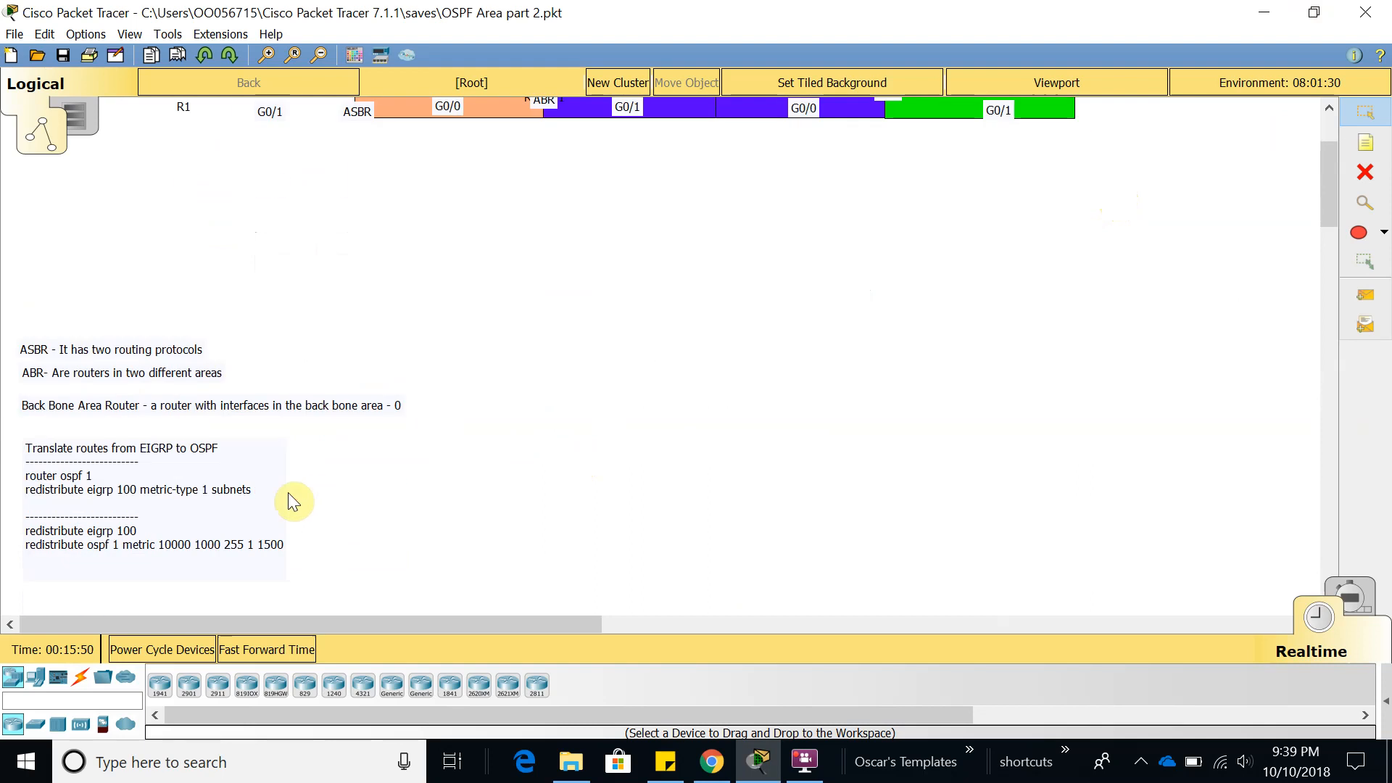
scroll(298, 512, "up", 3)
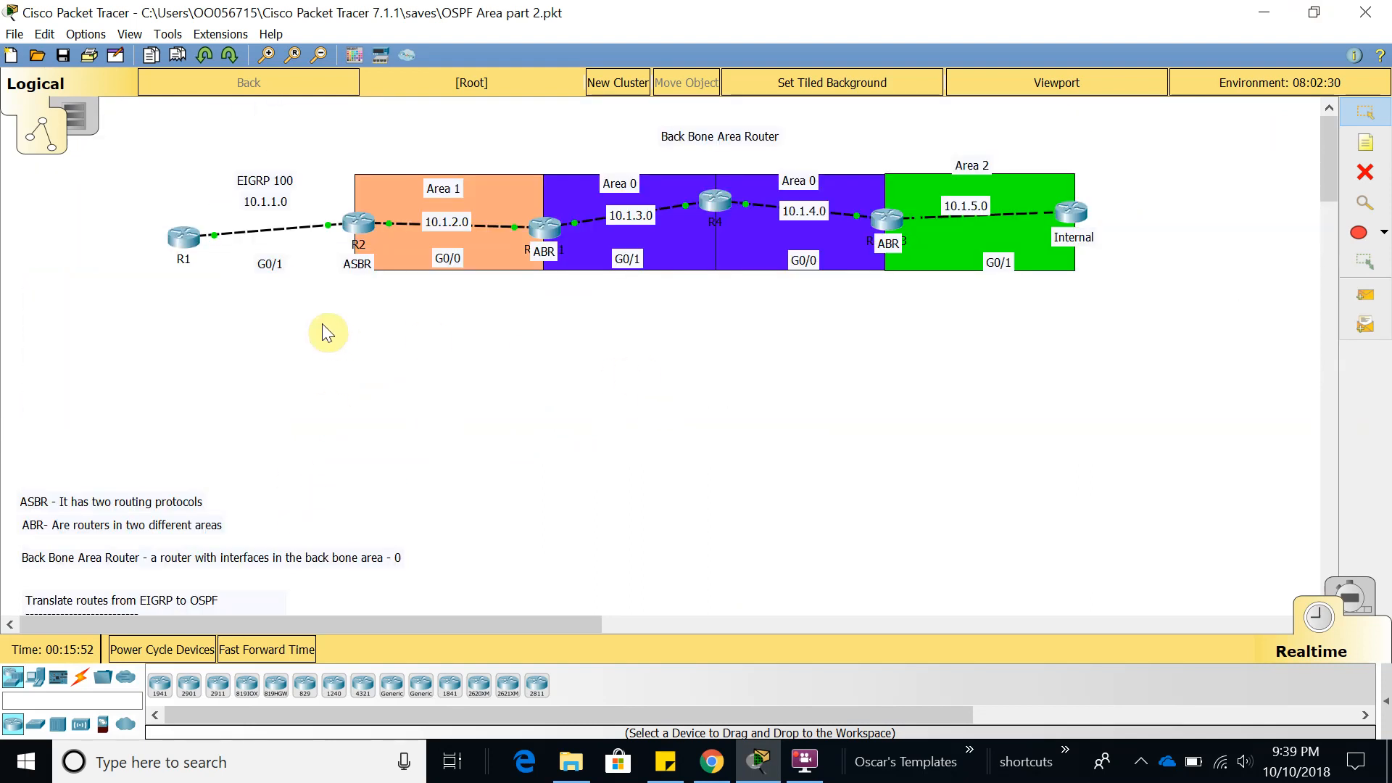